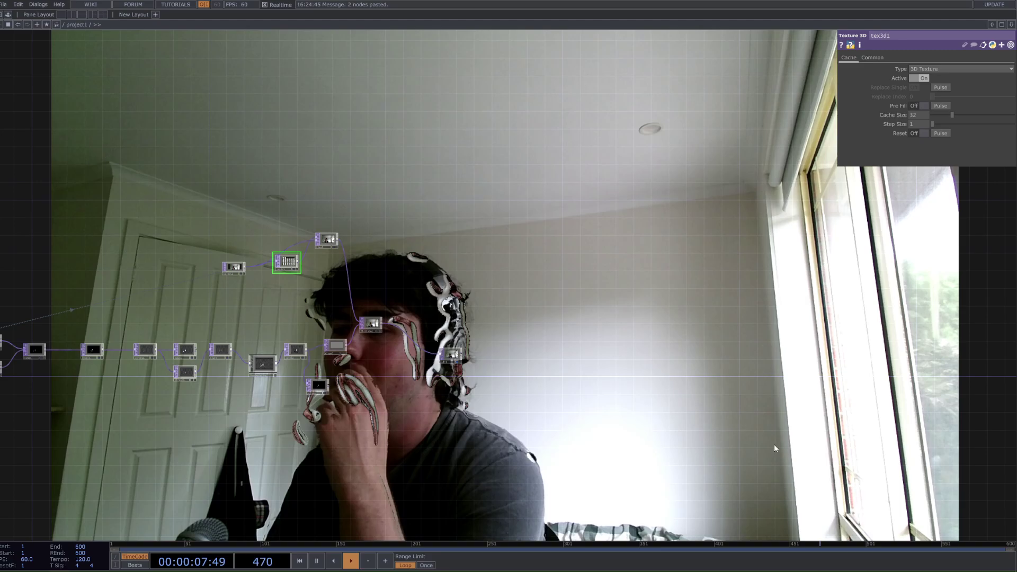
# Turn the final Null's background display off and on to compare the distorted camera output with the plain network
pyautogui.click(457, 362)
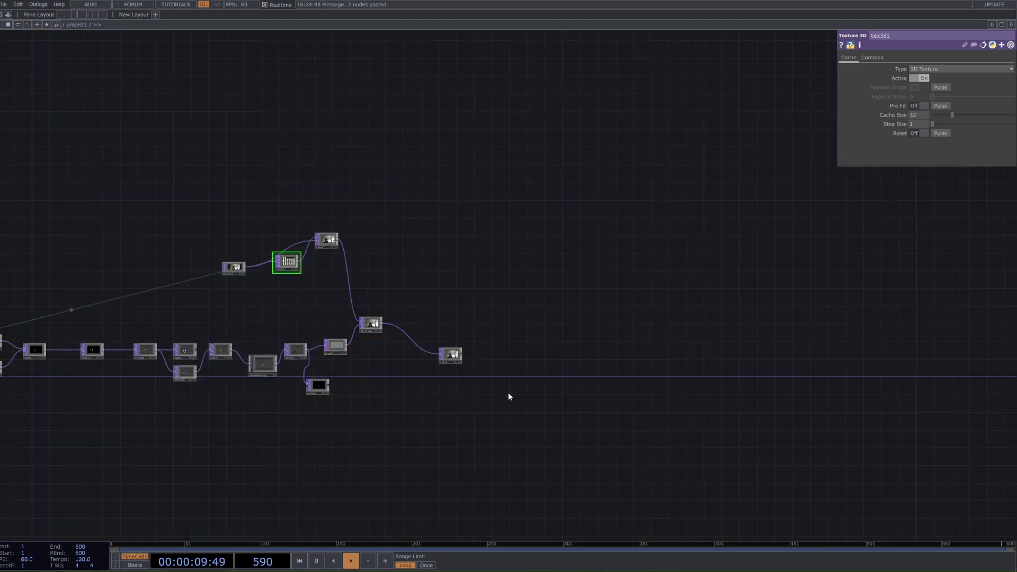
pyautogui.scroll(-3, 508, 396)
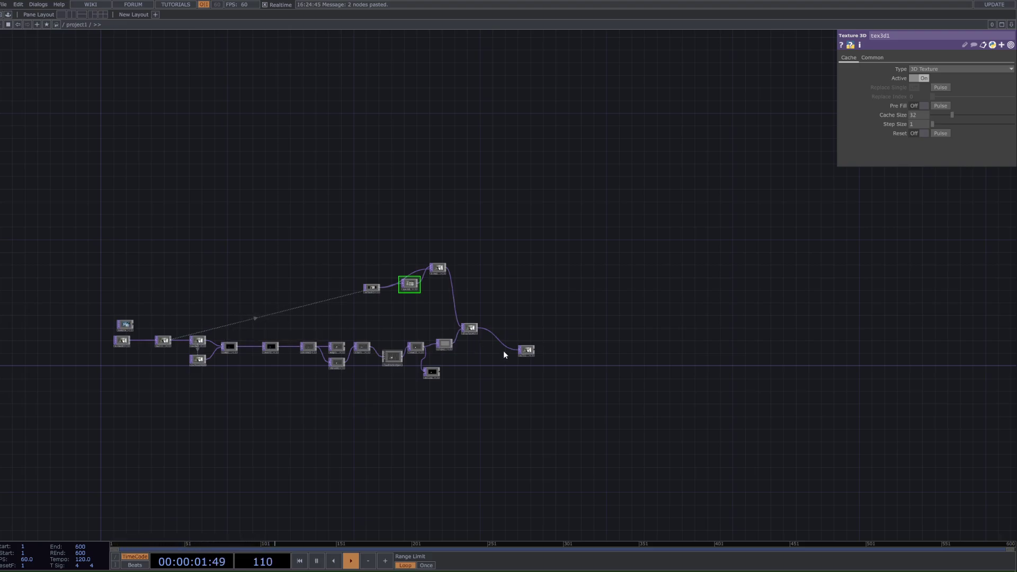
pyautogui.scroll(2, 533, 356)
pyautogui.click(531, 355)
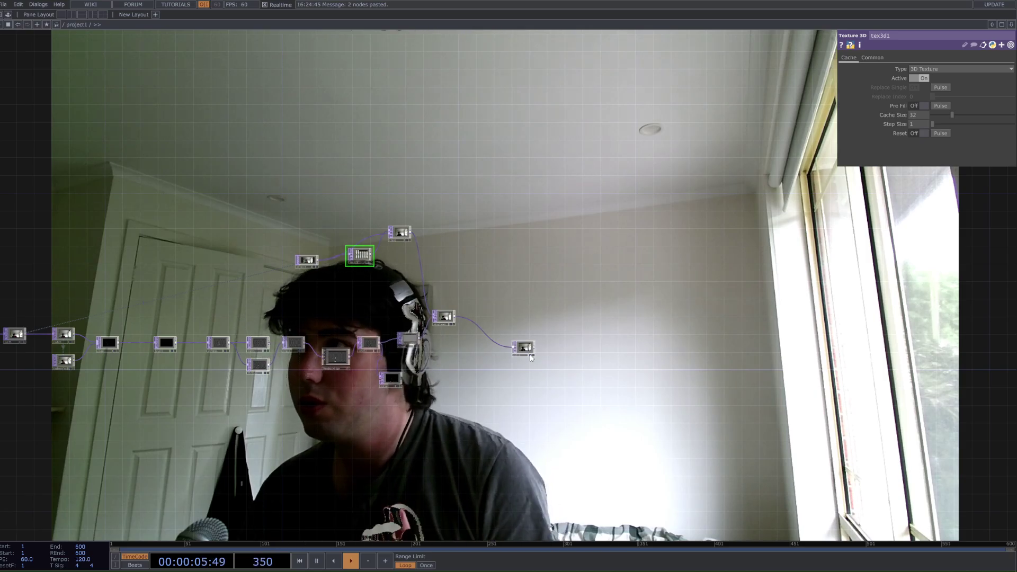
pyautogui.click(531, 357)
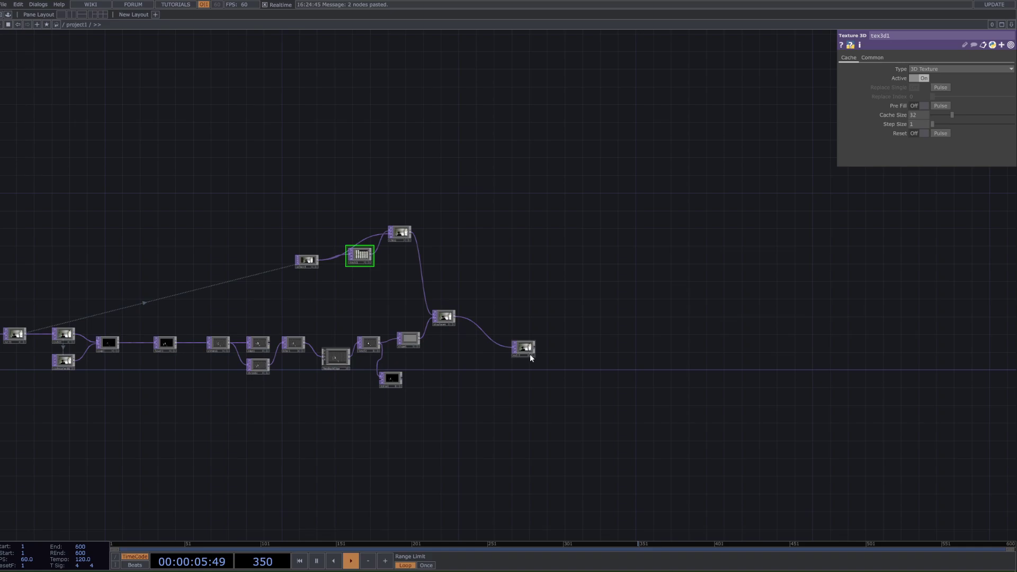
# Examine the existing operator chain from the Kinect input through to the final Null
pyautogui.moveTo(503, 394)
pyautogui.mouseDown(button='middle')
pyautogui.moveTo(534, 420)
pyautogui.moveTo(517, 403)
pyautogui.mouseUp(button='middle')
pyautogui.moveTo(146, 382); pyautogui.dragTo(325, 372)
pyautogui.moveTo(326, 372); pyautogui.dragTo(273, 355, button='middle')
pyautogui.moveTo(178, 353); pyautogui.dragTo(260, 378, button='middle')
pyautogui.moveTo(625, 248); pyautogui.dragTo(129, 388, button='right')
pyautogui.moveTo(137, 338); pyautogui.dragTo(160, 303, button='middle')
pyautogui.press('h')
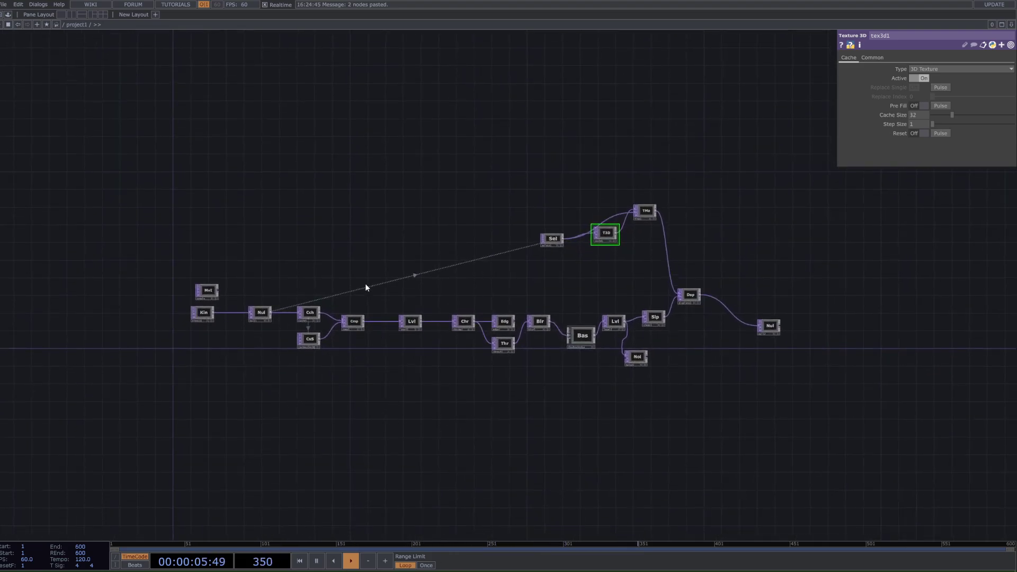
pyautogui.scroll(3, 333, 325)
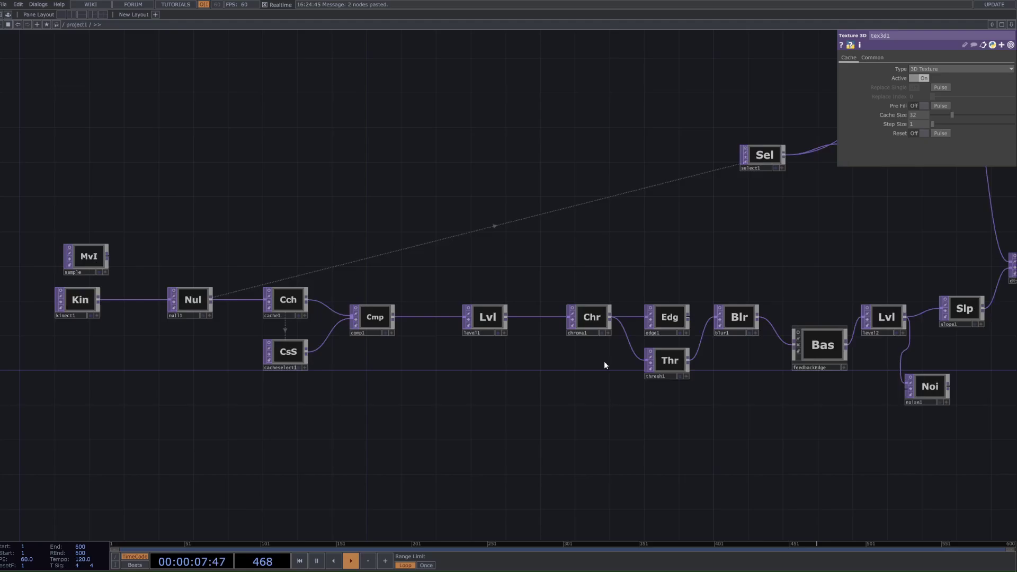
pyautogui.scroll(-1, 538, 451)
pyautogui.moveTo(538, 451); pyautogui.dragTo(374, 398)
pyautogui.scroll(-1, 374, 398)
pyautogui.moveTo(391, 490); pyautogui.dragTo(407, 377)
pyautogui.scroll(-1, 313, 466)
# Pause the timeline and add a Video Device In TOP in the empty area below the existing network
pyautogui.press('space')
pyautogui.moveTo(302, 483); pyautogui.dragTo(324, 454)
pyautogui.scroll(-1, 325, 454)
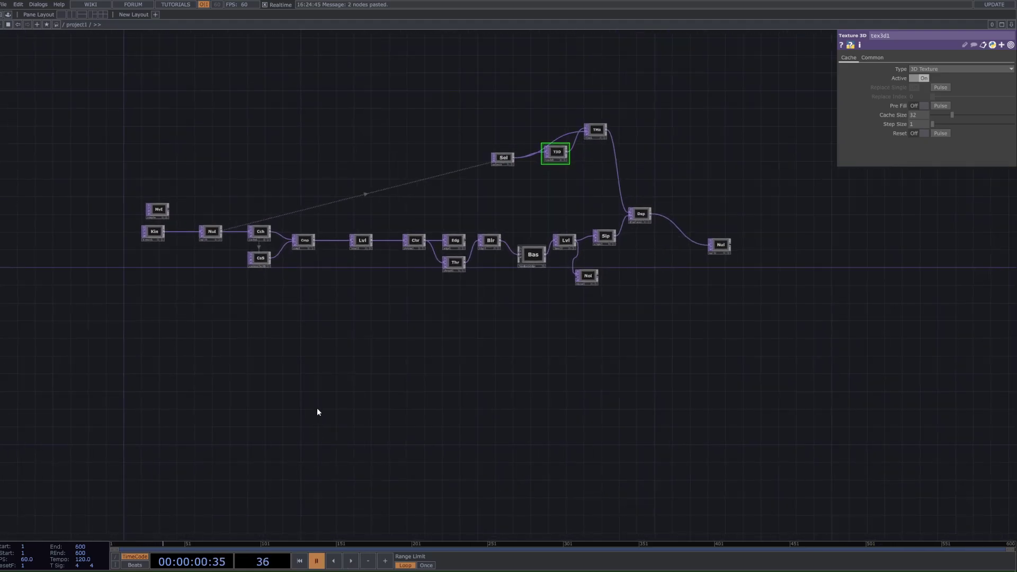
pyautogui.moveTo(310, 424); pyautogui.dragTo(319, 385)
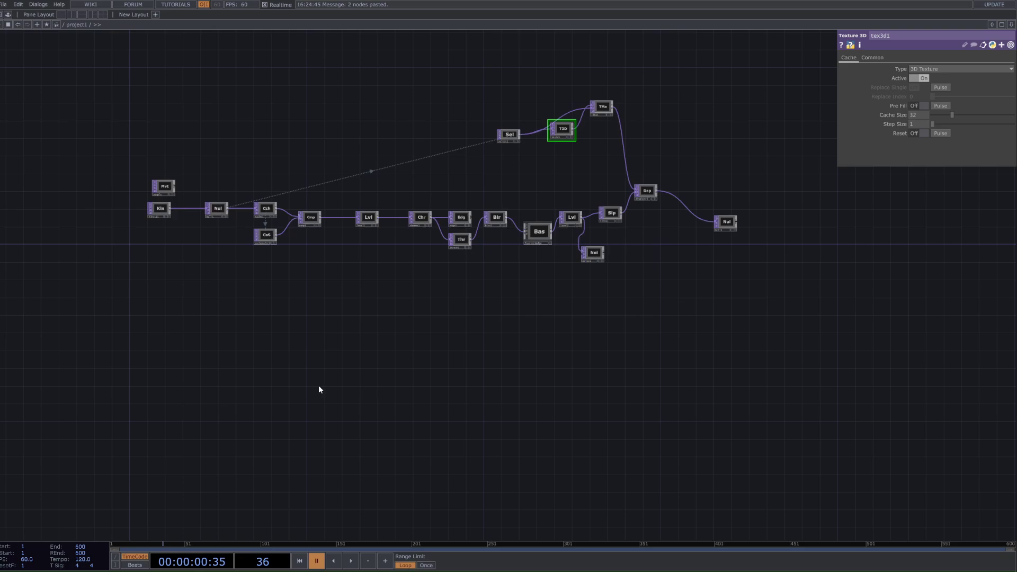
pyautogui.scroll(-1, 244, 400)
pyautogui.moveTo(207, 390); pyautogui.dragTo(235, 317)
pyautogui.scroll(-2, 209, 420)
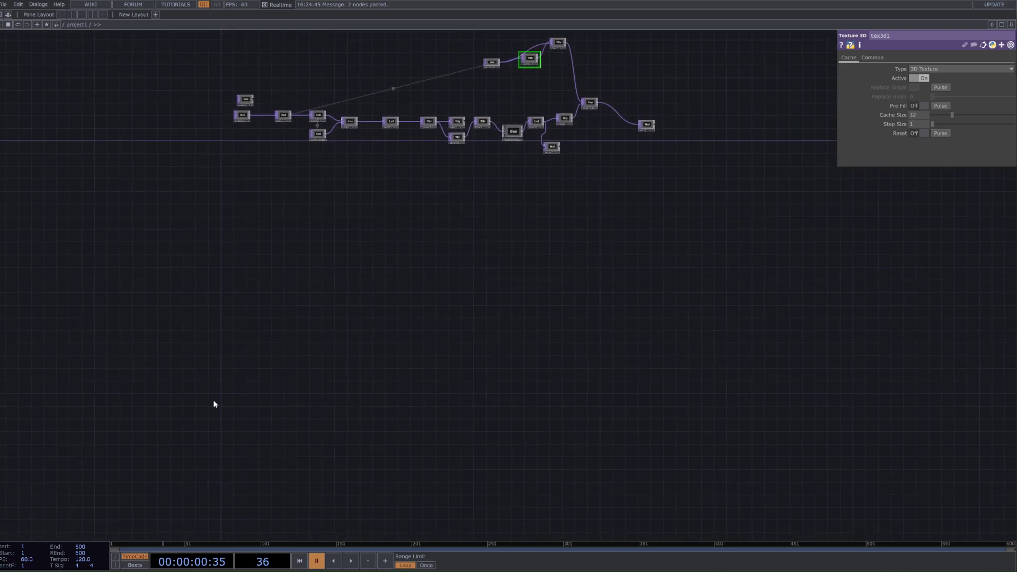
pyautogui.press('Tab')
pyautogui.write('vi')
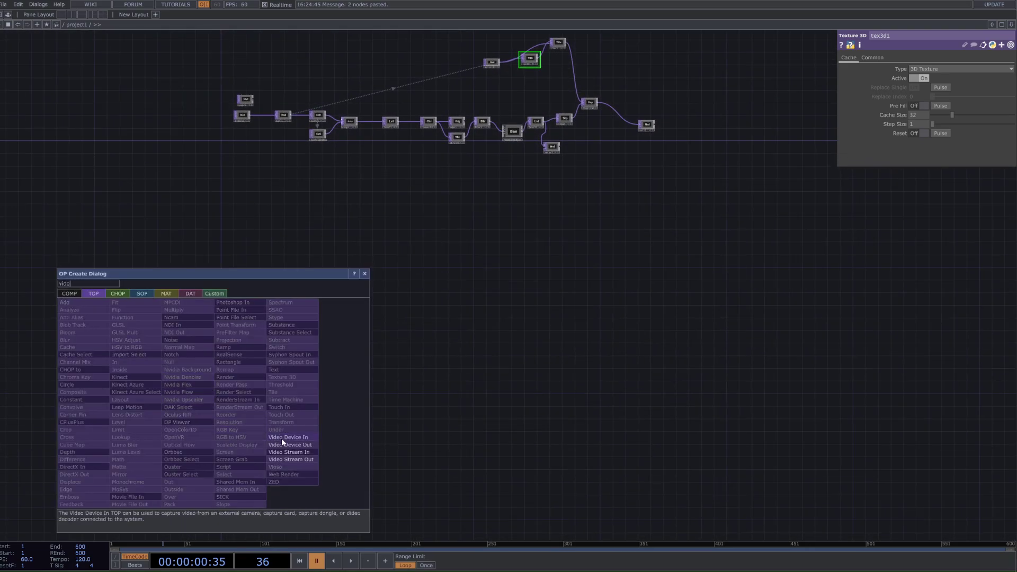
pyautogui.click(293, 438)
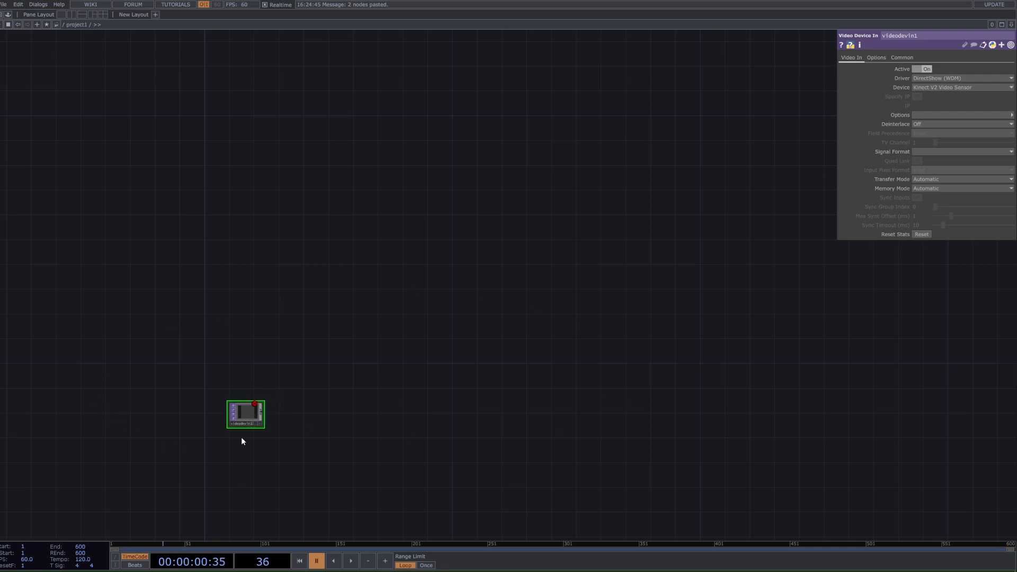
pyautogui.press('Tab')
pyautogui.write('k')
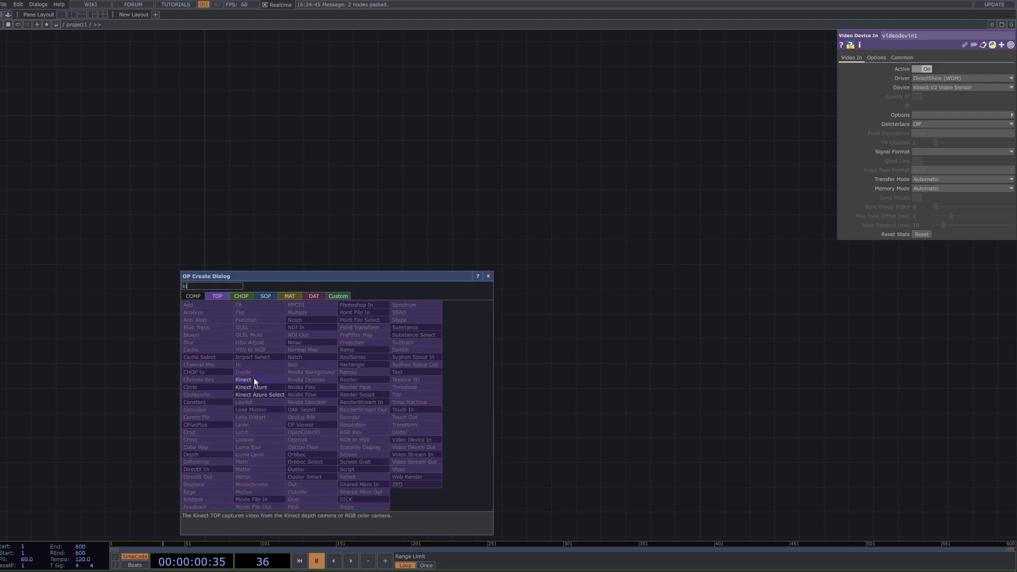
pyautogui.press('Escape')
pyautogui.press('Tab')
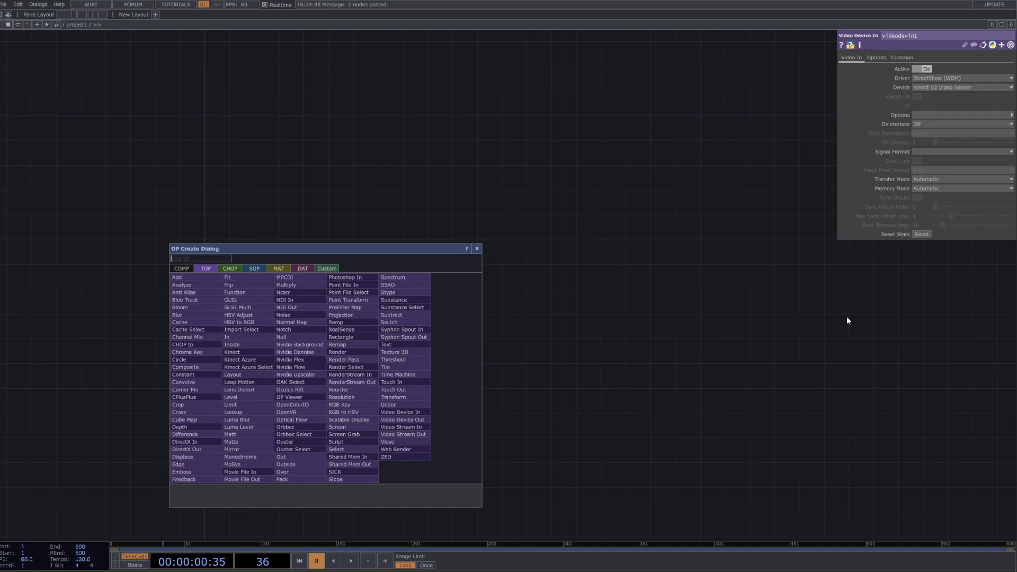
pyautogui.press('Escape')
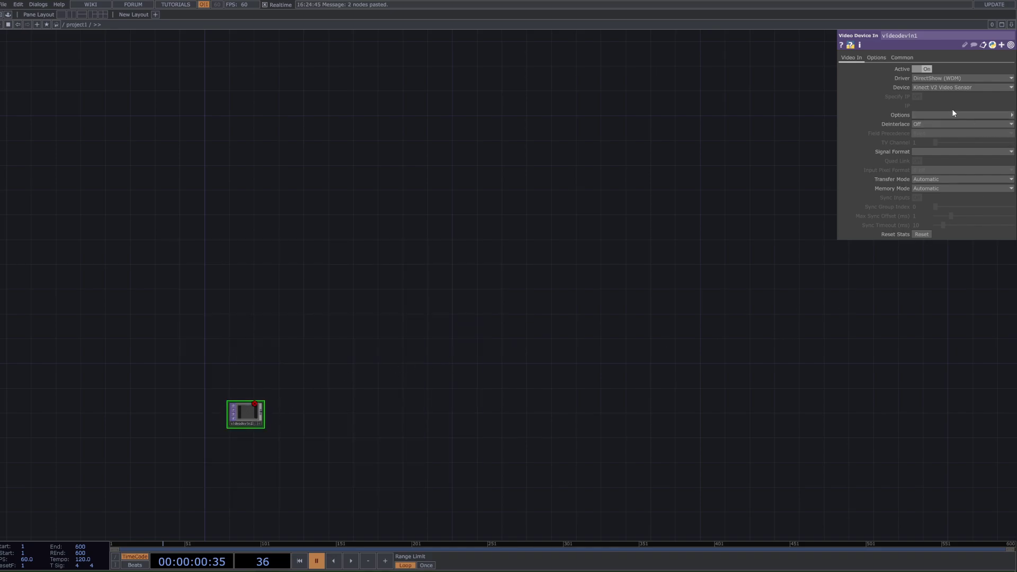
pyautogui.click(946, 87)
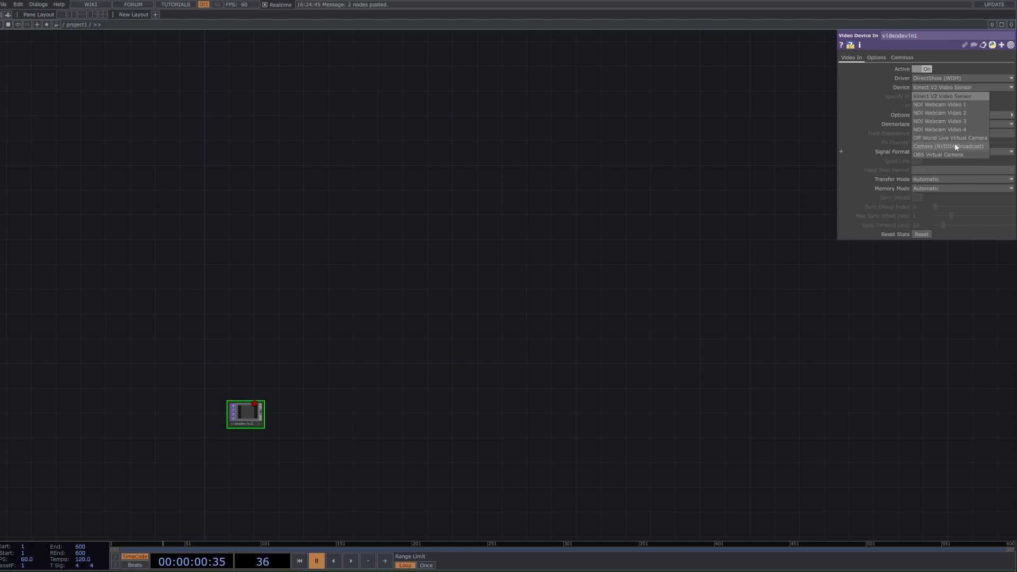
pyautogui.click(687, 159)
# Add a Select TOP above the Video Device In and set its source TOP to kinect1
pyautogui.moveTo(687, 158); pyautogui.dragTo(662, 139, button='middle')
pyautogui.moveTo(607, 326); pyautogui.dragTo(586, 459)
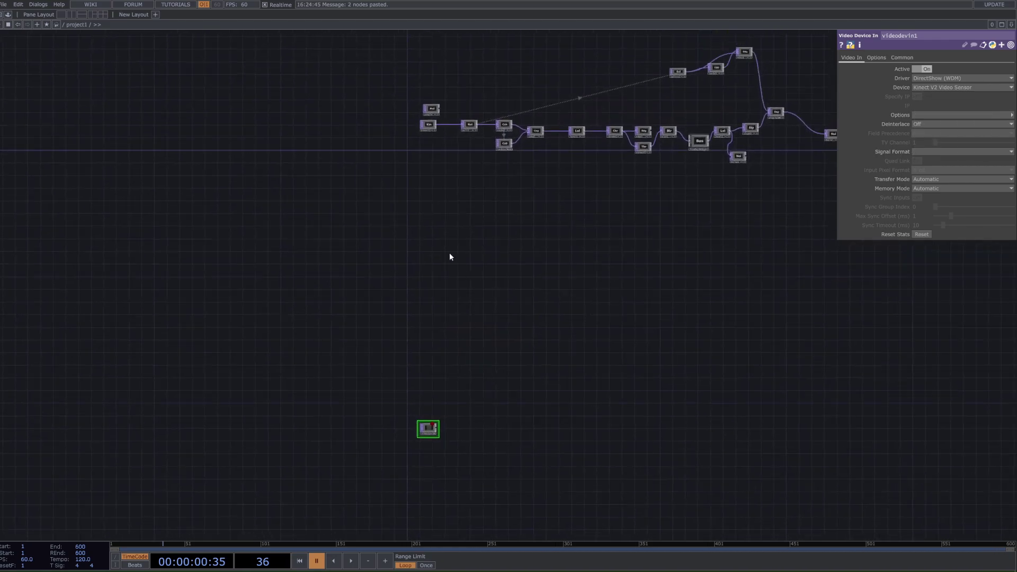
pyautogui.moveTo(432, 369); pyautogui.dragTo(462, 396, button='middle')
pyautogui.press('Tab')
pyautogui.write('se')
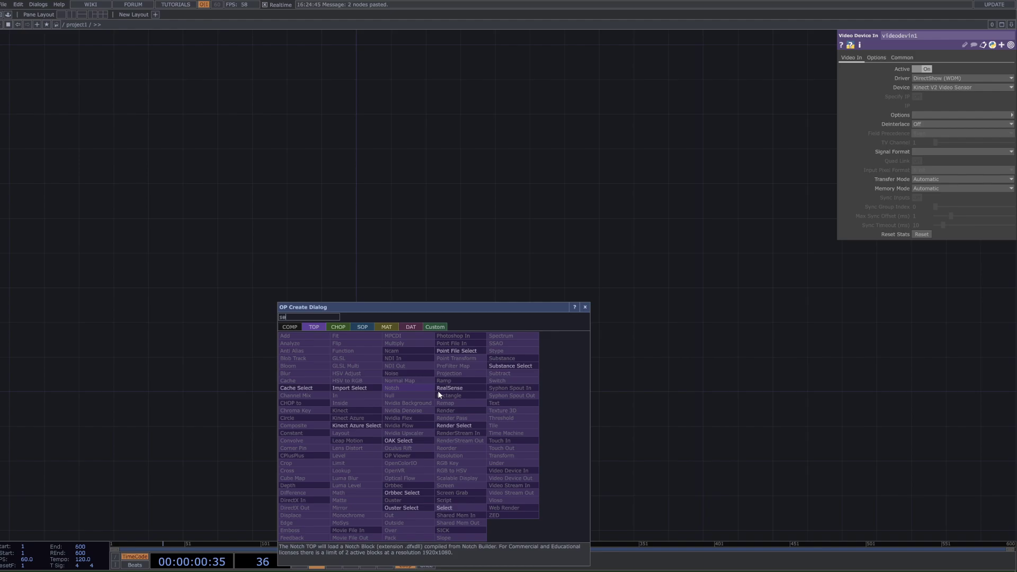
pyautogui.click(444, 507)
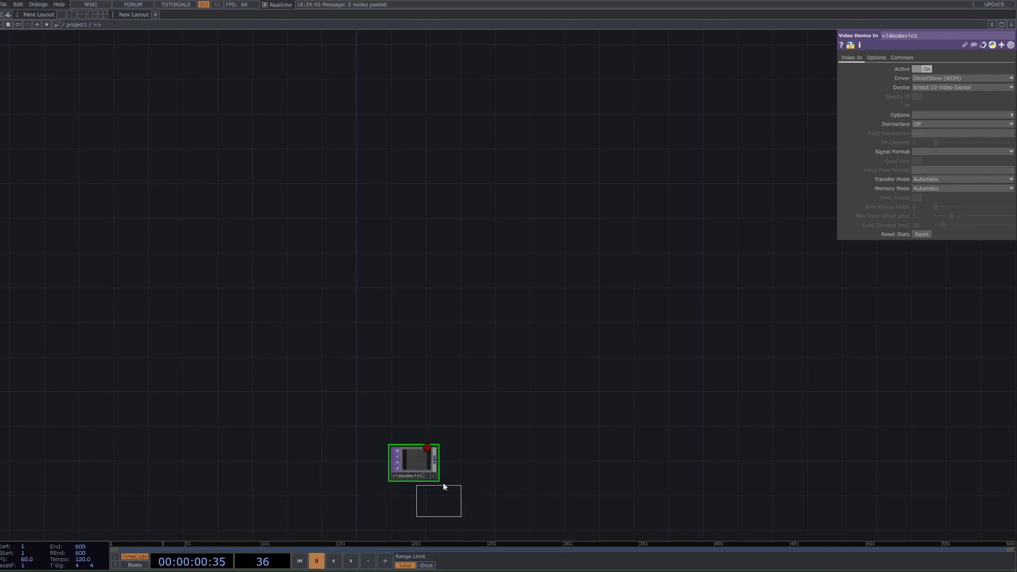
pyautogui.click(457, 397)
pyautogui.press('h')
pyautogui.moveTo(468, 212); pyautogui.dragTo(483, 488)
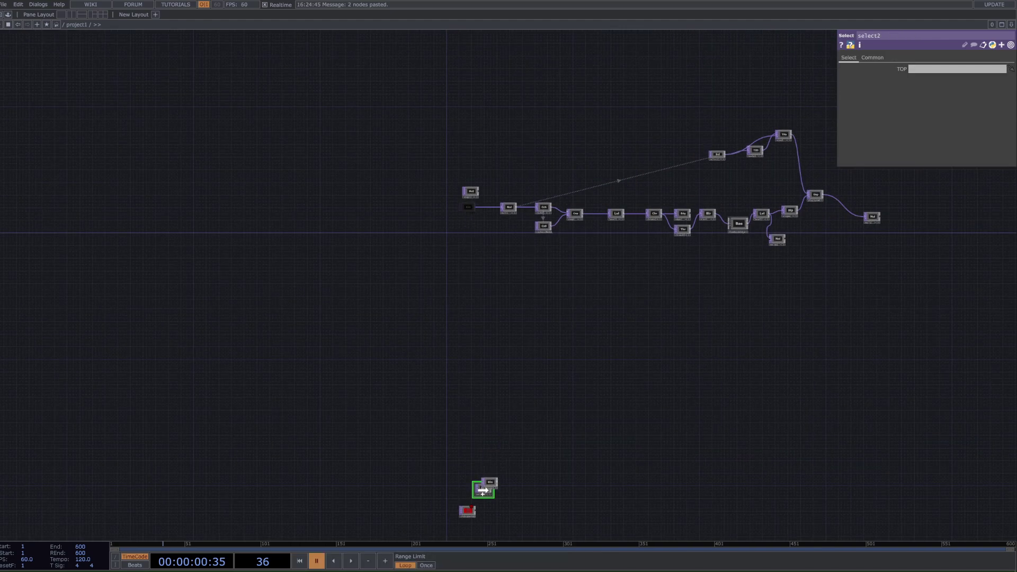
pyautogui.scroll(5, 483, 490)
pyautogui.scroll(3, 390, 404)
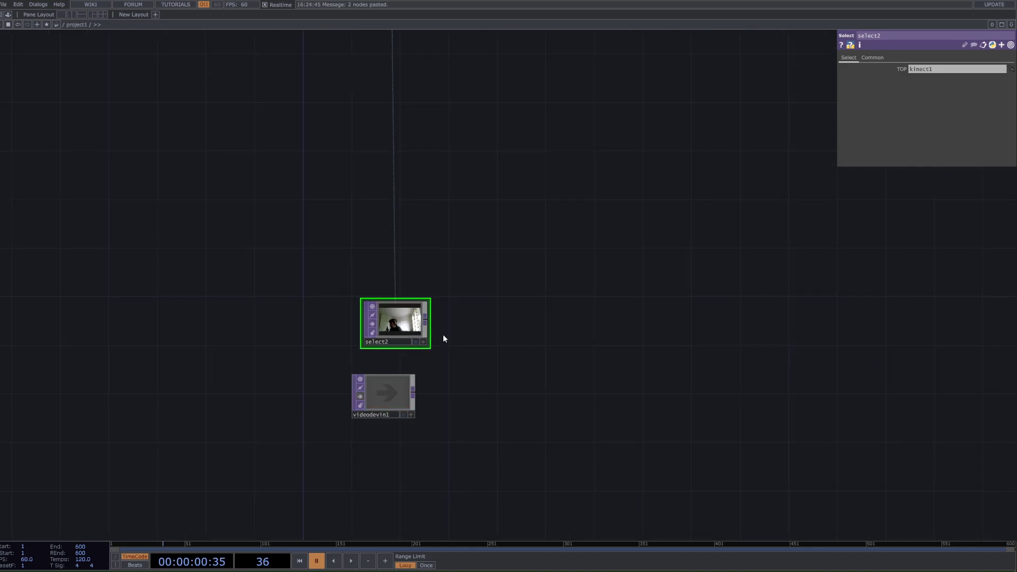
# Add a Null TOP connected to the output of the new Select
pyautogui.click(425, 318)
pyautogui.write('nu')
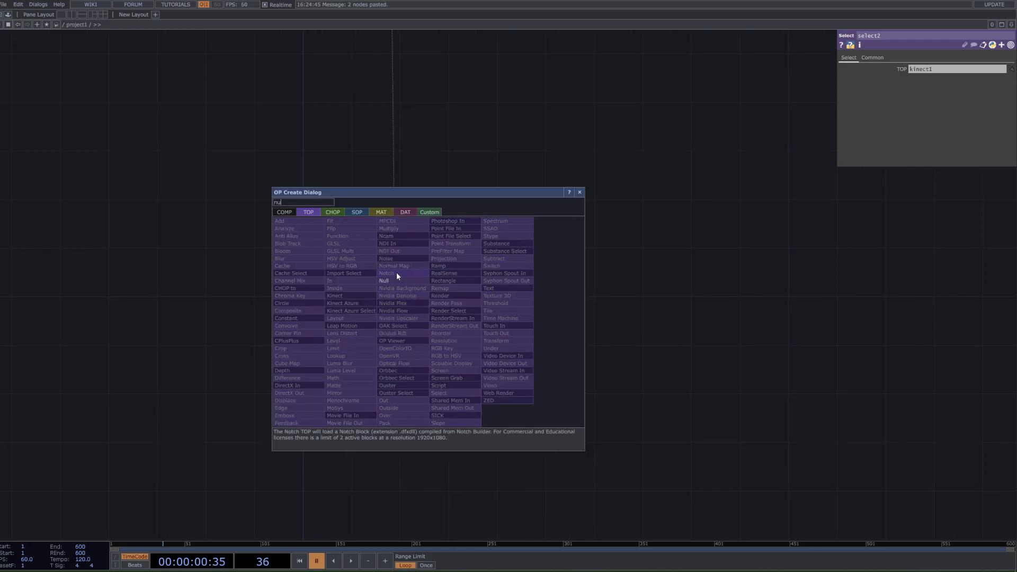
pyautogui.click(395, 280)
pyautogui.click(562, 363)
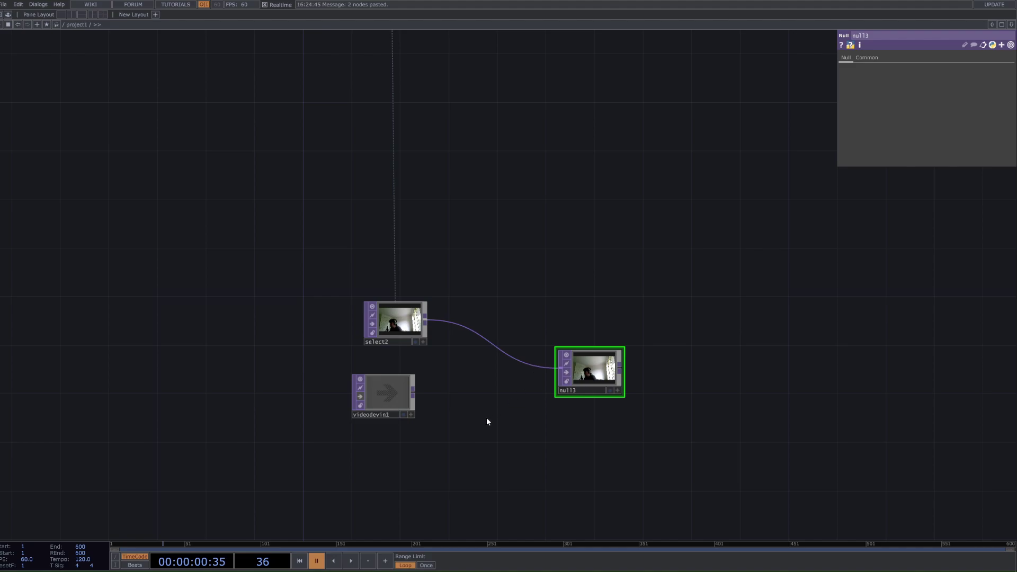
# Resume playback and preview the existing network's final Null in the background, then hide the background display
pyautogui.scroll(-5, 487, 422)
pyautogui.scroll(-3, 641, 386)
pyautogui.scroll(3, 625, 246)
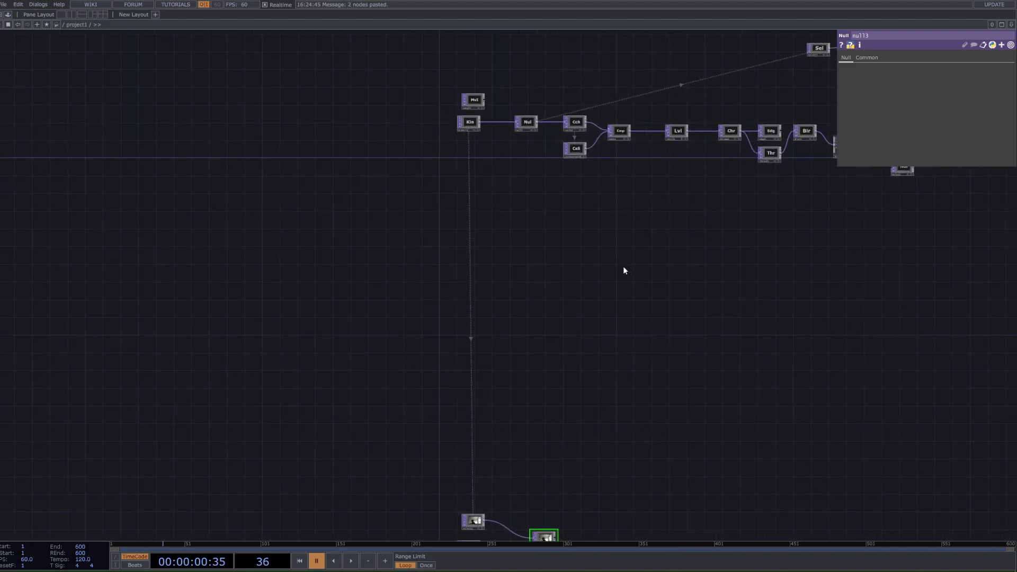
pyautogui.moveTo(576, 521); pyautogui.dragTo(392, 364)
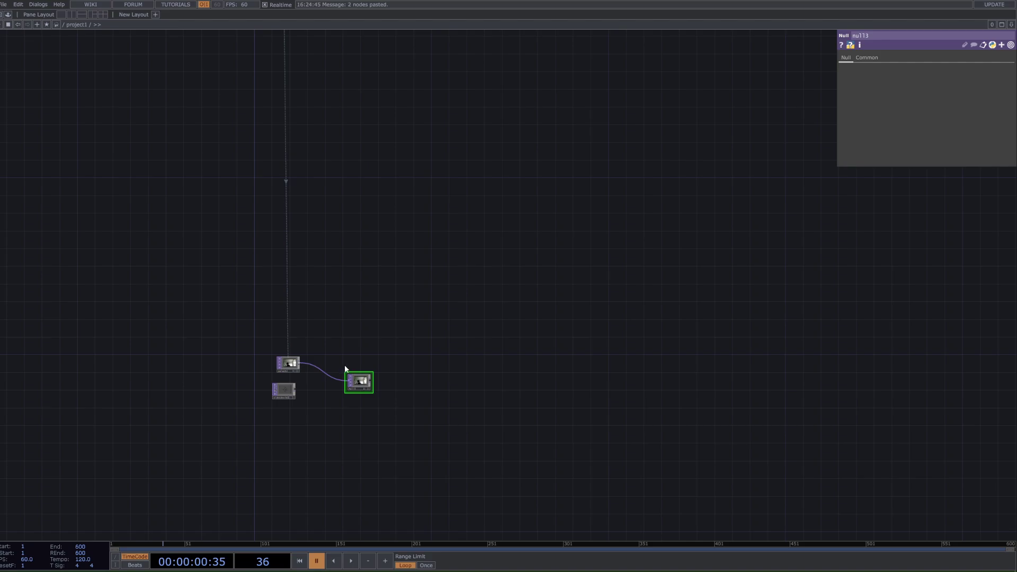
pyautogui.scroll(2, 397, 402)
pyautogui.scroll(-5, 498, 348)
pyautogui.scroll(2, 508, 309)
pyautogui.scroll(3, 507, 308)
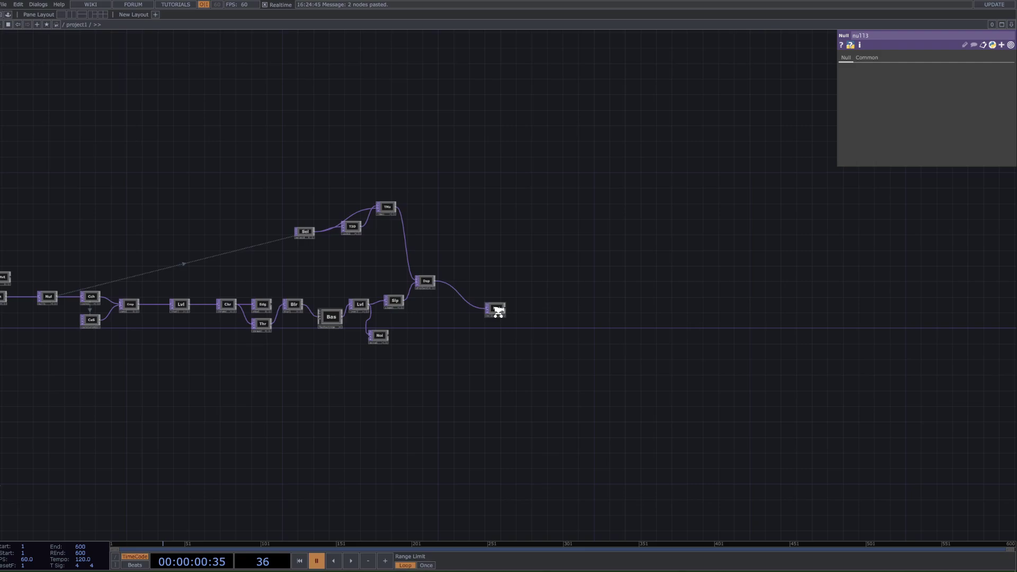
pyautogui.click(500, 309)
pyautogui.scroll(1, 497, 310)
pyautogui.scroll(1, 498, 309)
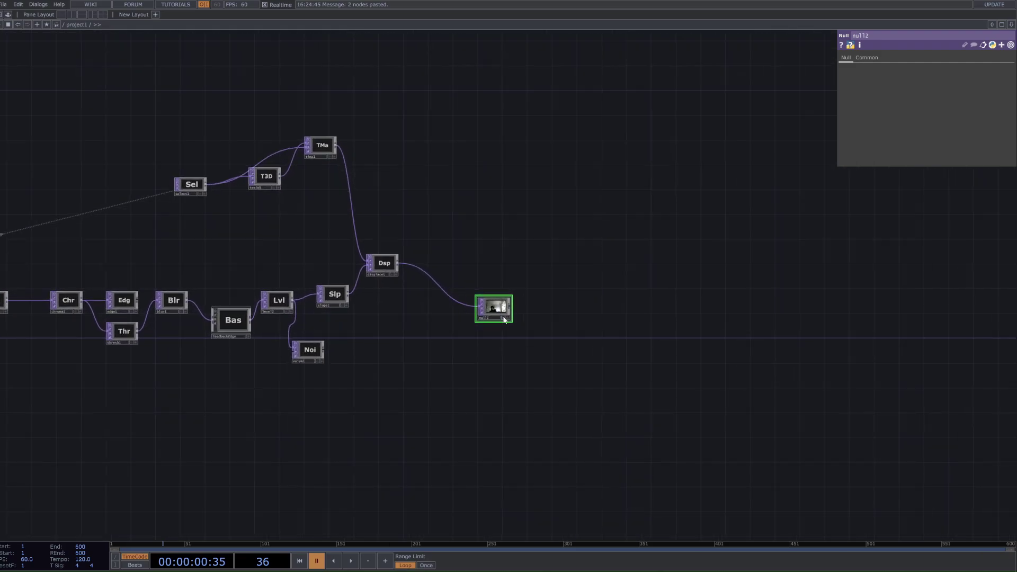
pyautogui.click(503, 318)
pyautogui.press('space')
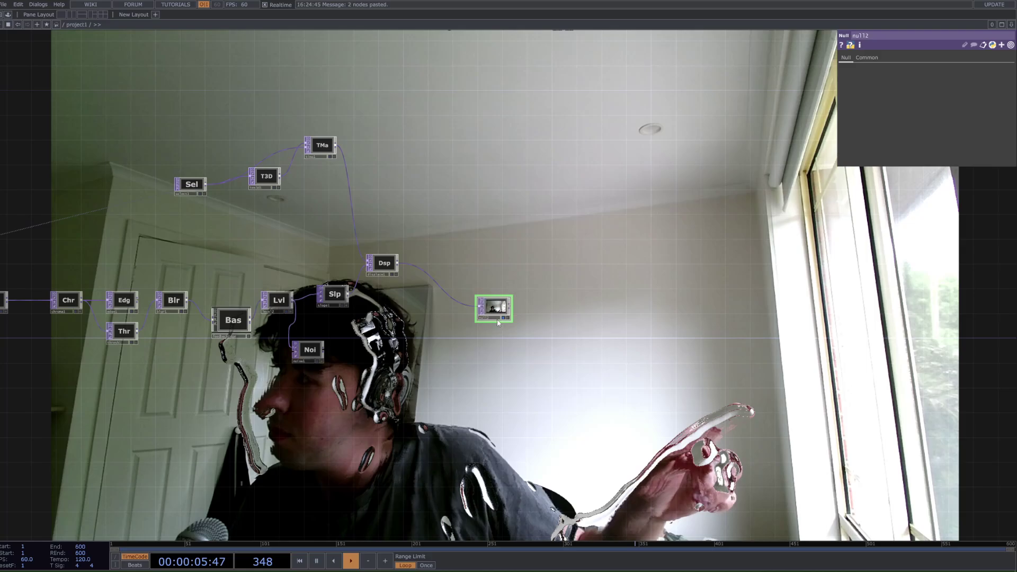
pyautogui.click(505, 319)
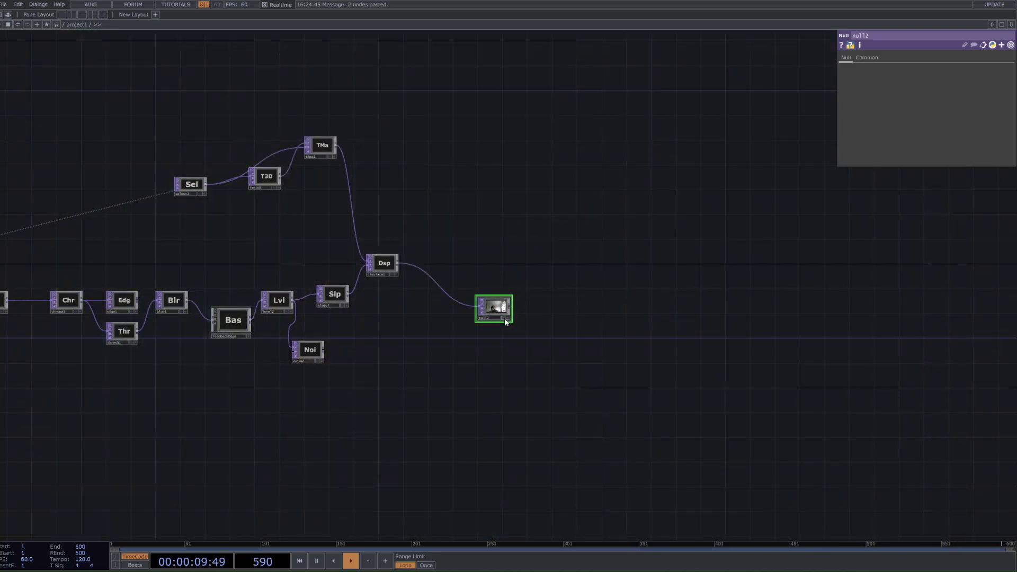
# Feed the first Null from the sample Movie File In instead of the Kinect and preview the final Null's output in the background
pyautogui.scroll(-3, 424, 311)
pyautogui.moveTo(658, 375); pyautogui.dragTo(964, 413)
pyautogui.moveTo(175, 298); pyautogui.dragTo(369, 298)
pyautogui.scroll(3, 369, 298)
pyautogui.moveTo(462, 323); pyautogui.dragTo(524, 366)
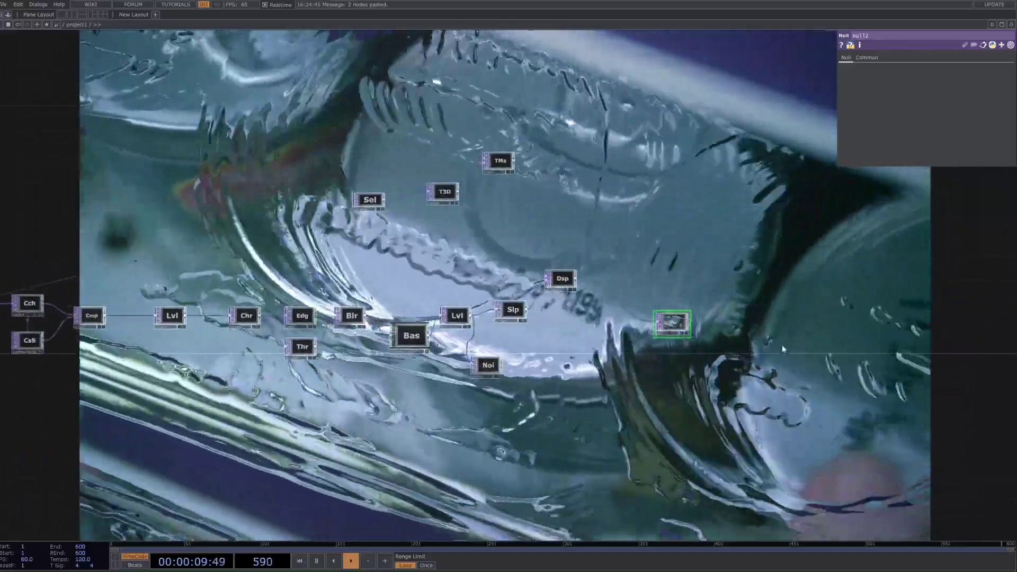
pyautogui.click(688, 334)
# Line up the new network's Null with its Select and add a Cache TOP after that Null
pyautogui.scroll(-3, 546, 450)
pyautogui.moveTo(546, 451); pyautogui.dragTo(658, 302)
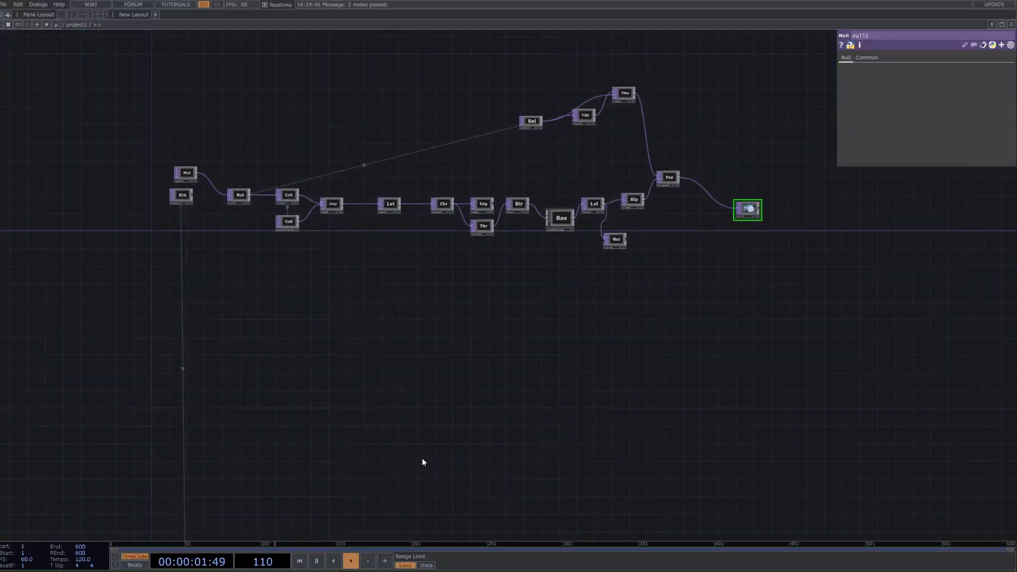
pyautogui.moveTo(444, 426); pyautogui.dragTo(491, 253)
pyautogui.moveTo(308, 443); pyautogui.dragTo(294, 426)
pyautogui.scroll(4, 317, 428)
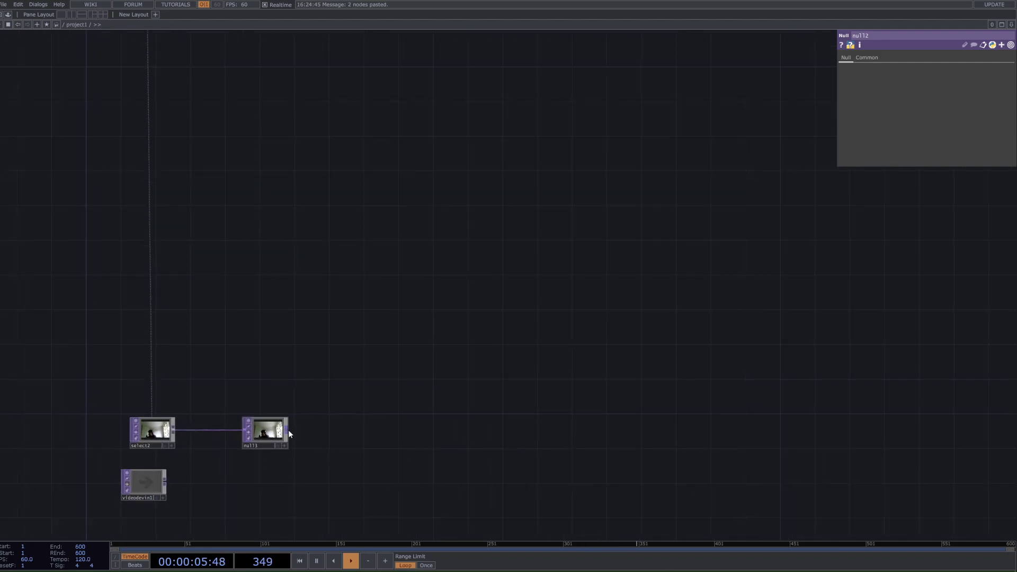
pyautogui.press('Tab')
pyautogui.write('ca')
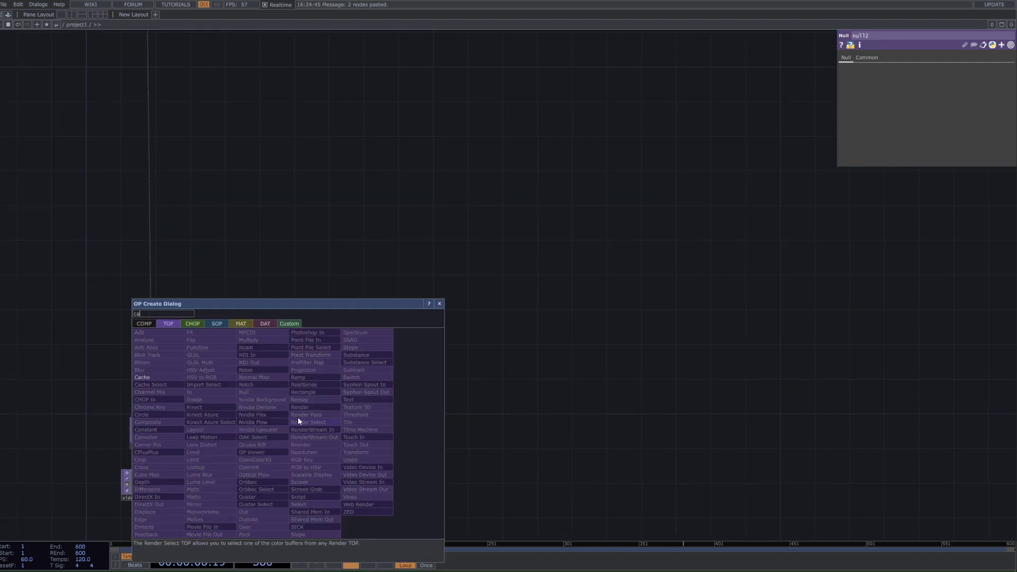
pyautogui.click(180, 379)
pyautogui.click(403, 432)
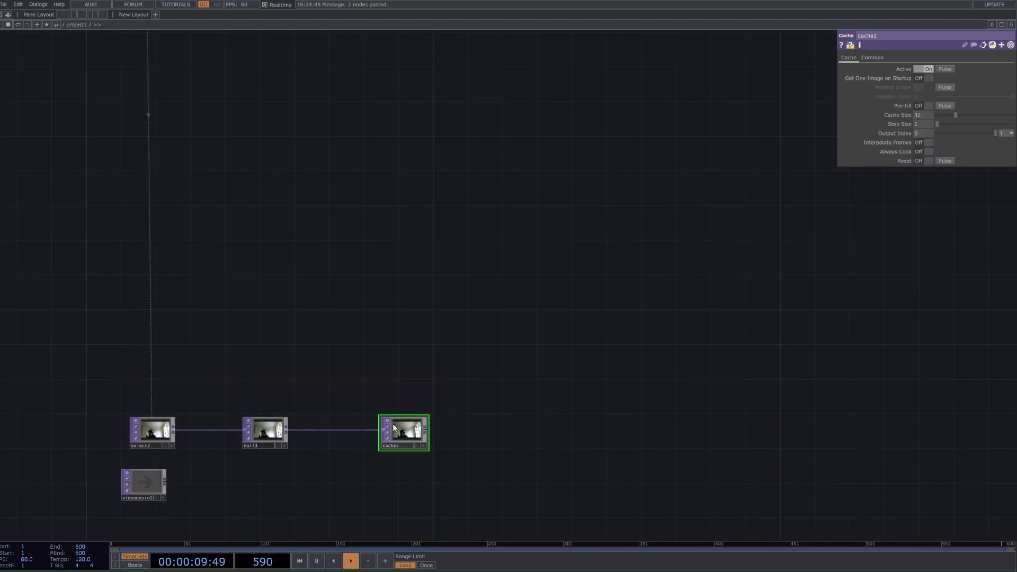
pyautogui.rightClick(286, 435)
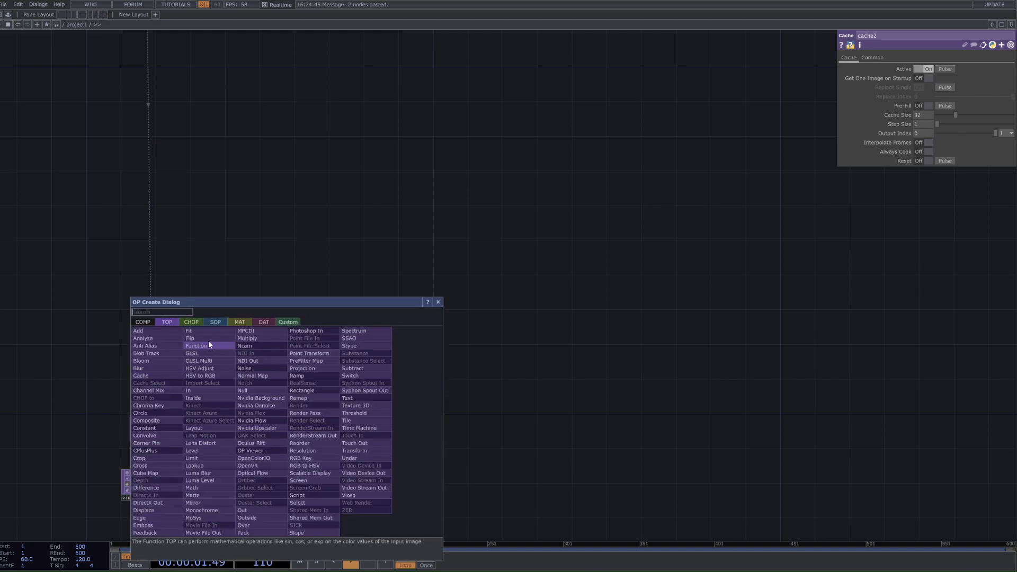
pyautogui.press('Escape')
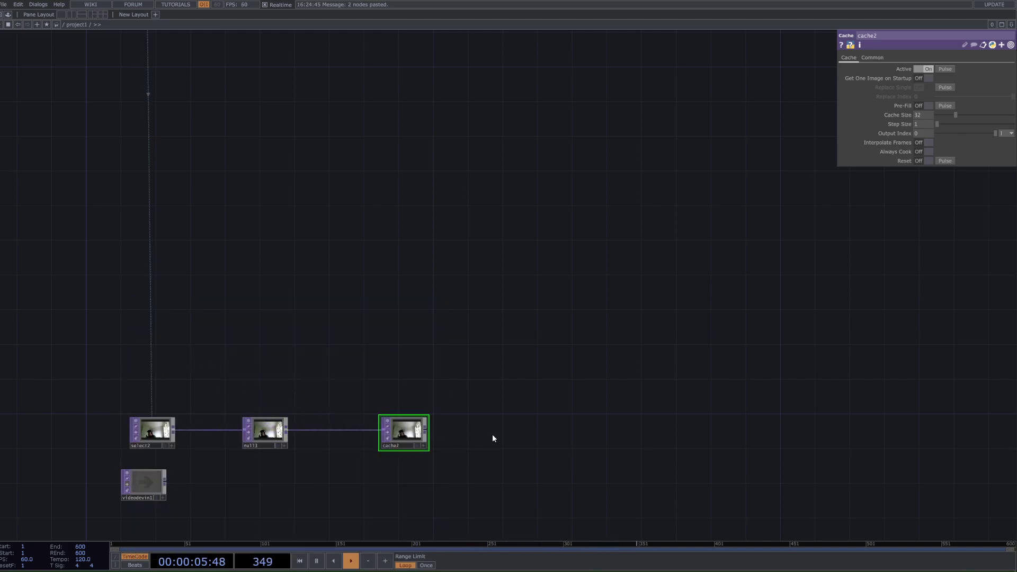
# Add a Cache Select TOP below the new Cache and assign that Cache as its Cache TOP source
pyautogui.press('Tab')
pyautogui.press('Escape')
pyautogui.moveTo(480, 414); pyautogui.dragTo(420, 377)
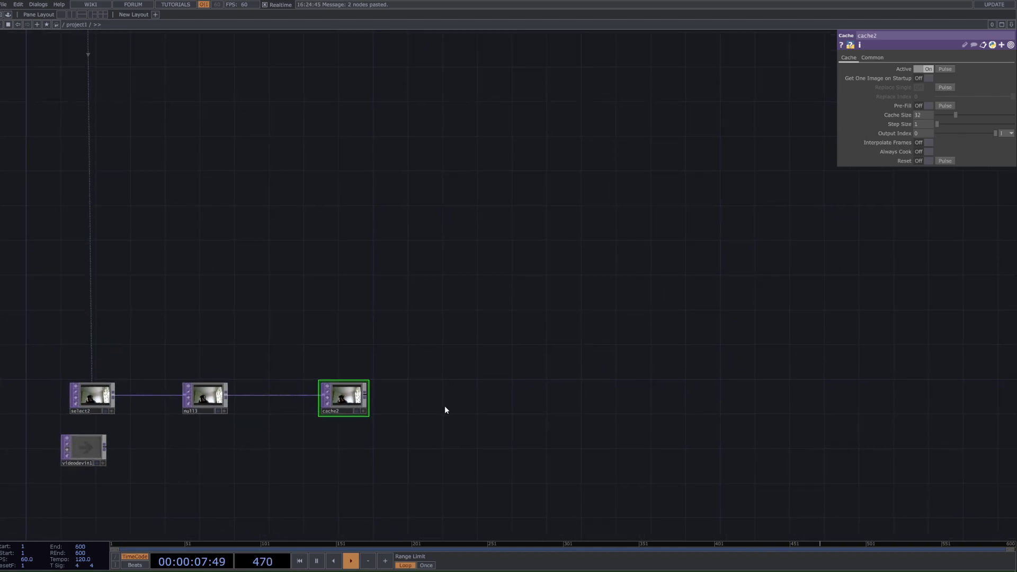
pyautogui.moveTo(443, 426); pyautogui.dragTo(416, 385)
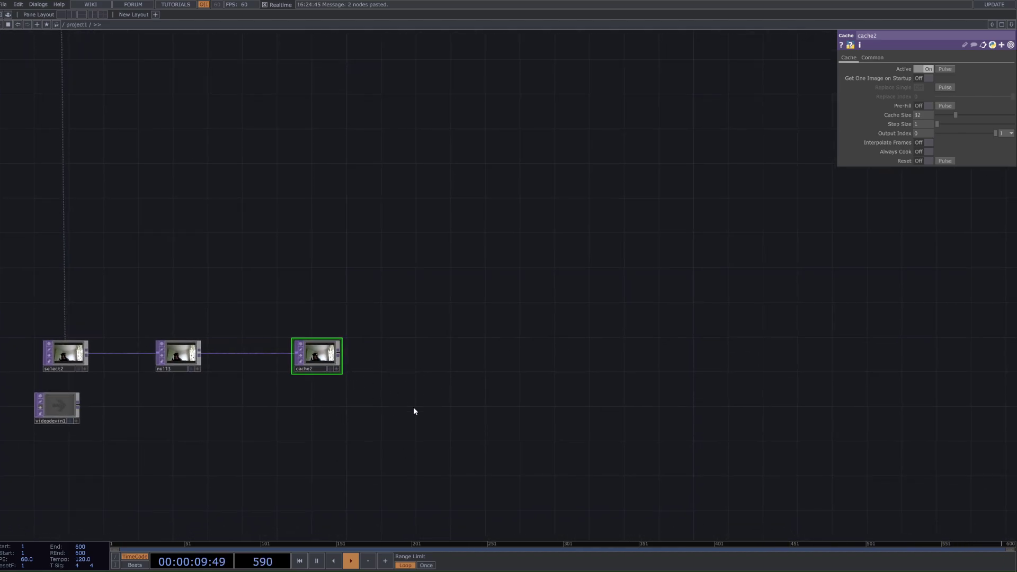
pyautogui.moveTo(412, 429); pyautogui.dragTo(396, 409)
pyautogui.press('Tab')
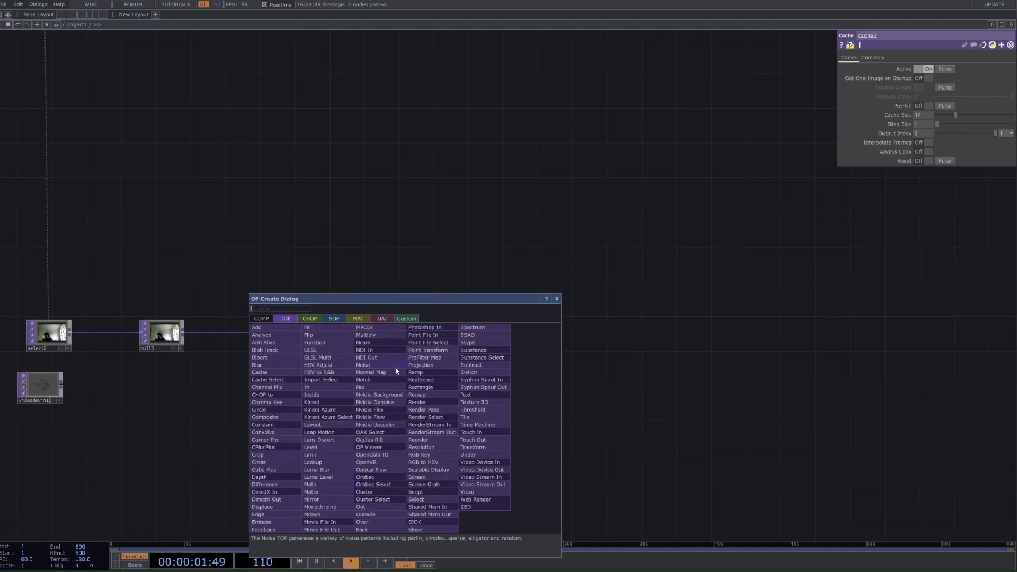
pyautogui.write('cad')
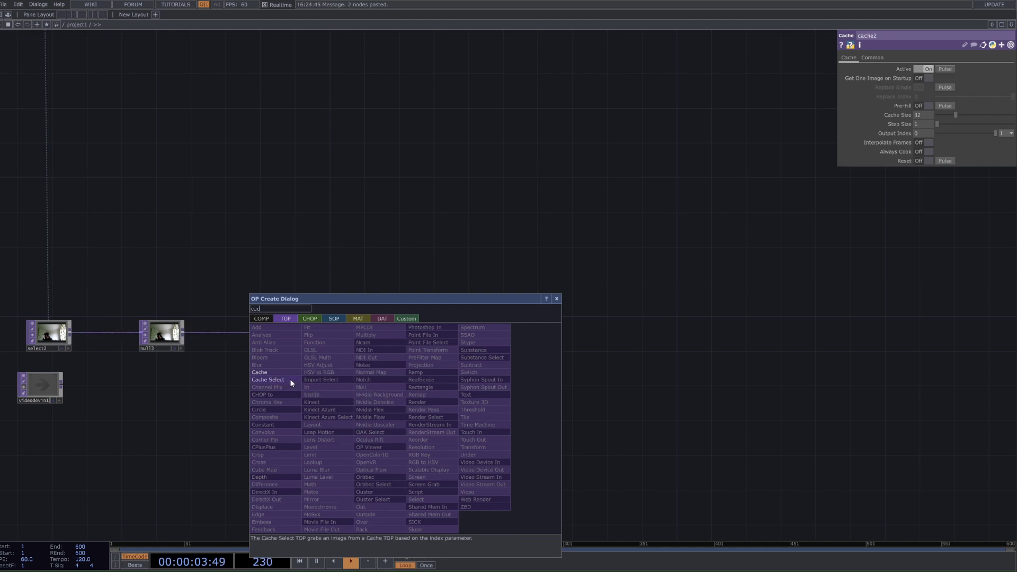
pyautogui.click(291, 379)
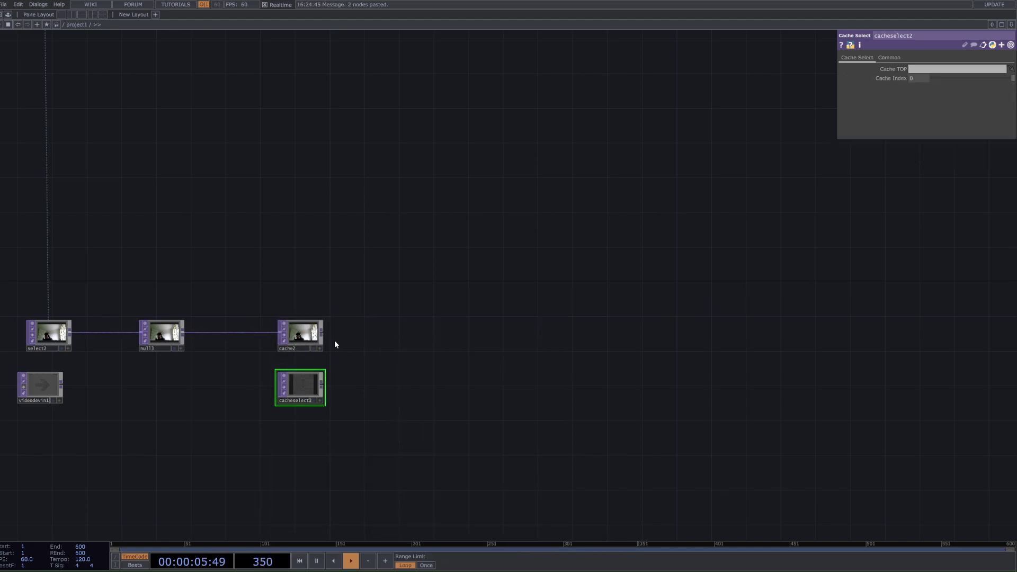
pyautogui.moveTo(292, 346); pyautogui.dragTo(299, 386)
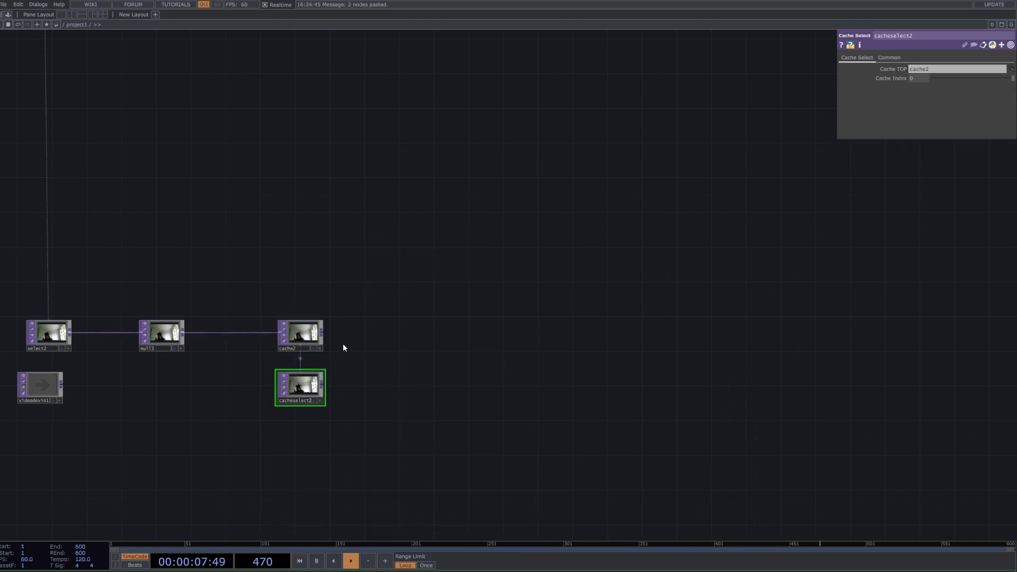
# Inspect the Cache Size parameter of the new Cache
pyautogui.scroll(2, 310, 347)
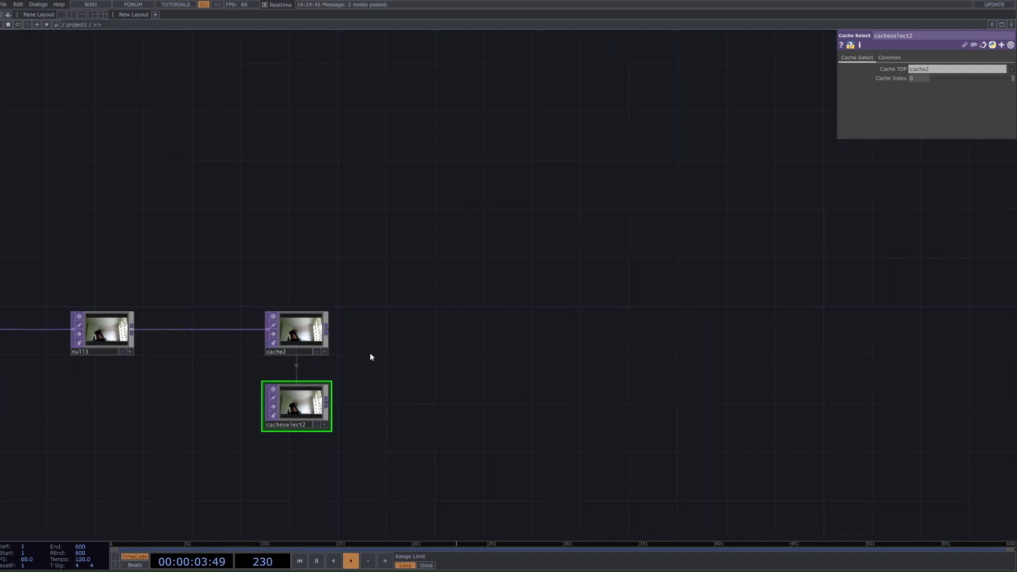
pyautogui.click(299, 331)
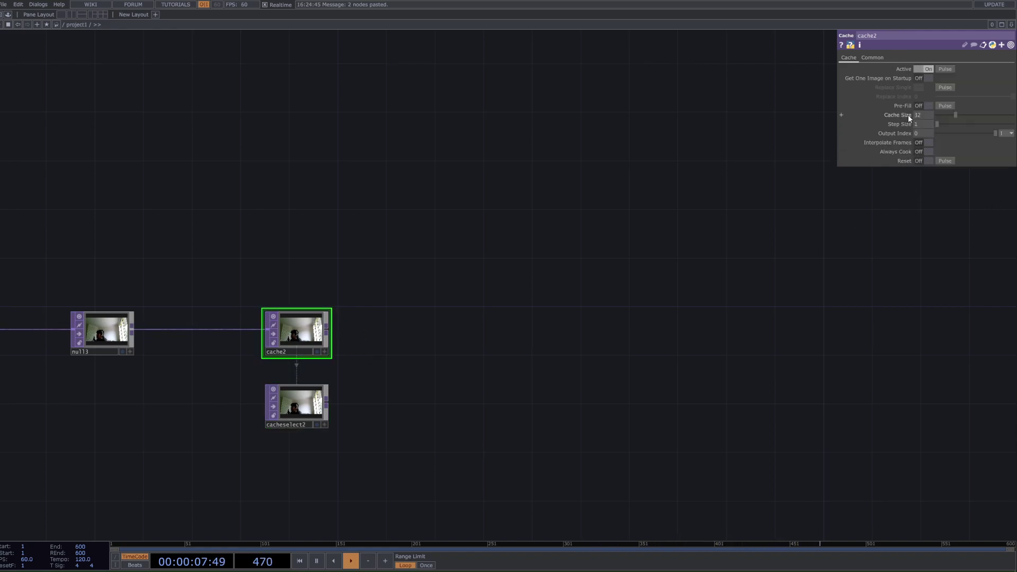
pyautogui.click(908, 114)
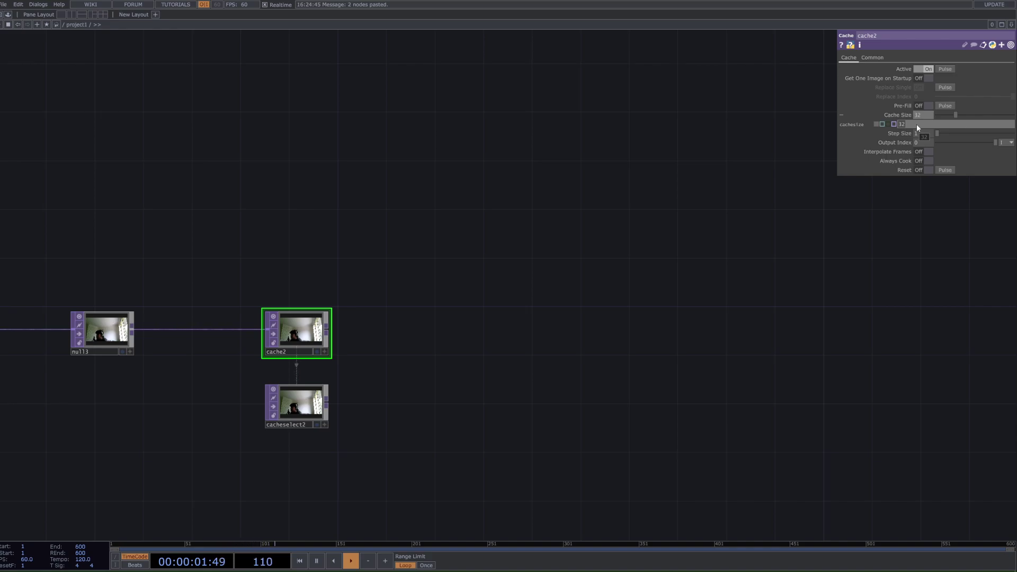
pyautogui.click(898, 115)
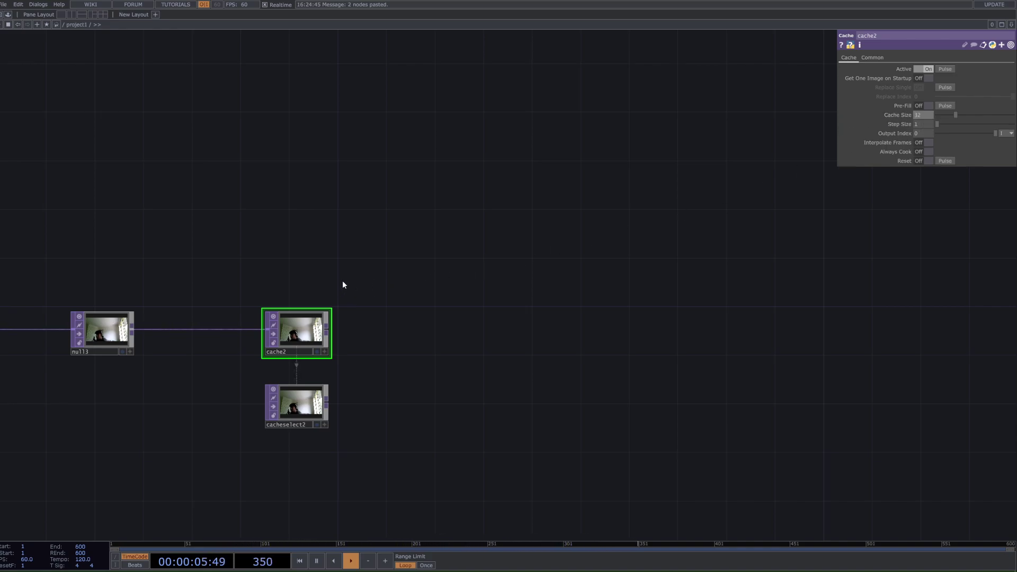
# Set the Cache Select's Cache Index to -5 and compare its image with the Cache's
pyautogui.click(312, 419)
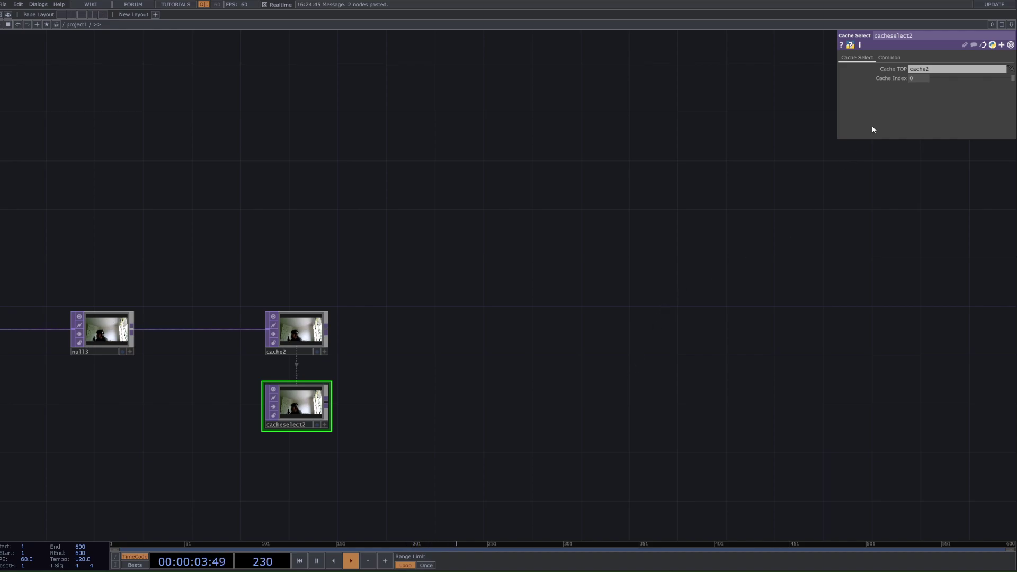
pyautogui.write('-5')
pyautogui.press('Return')
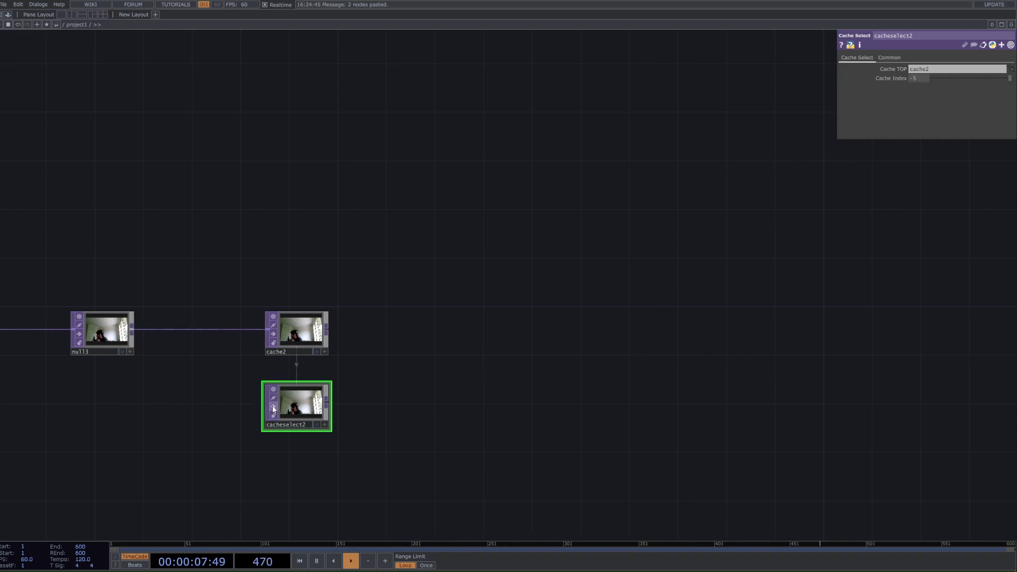
pyautogui.scroll(5, 312, 415)
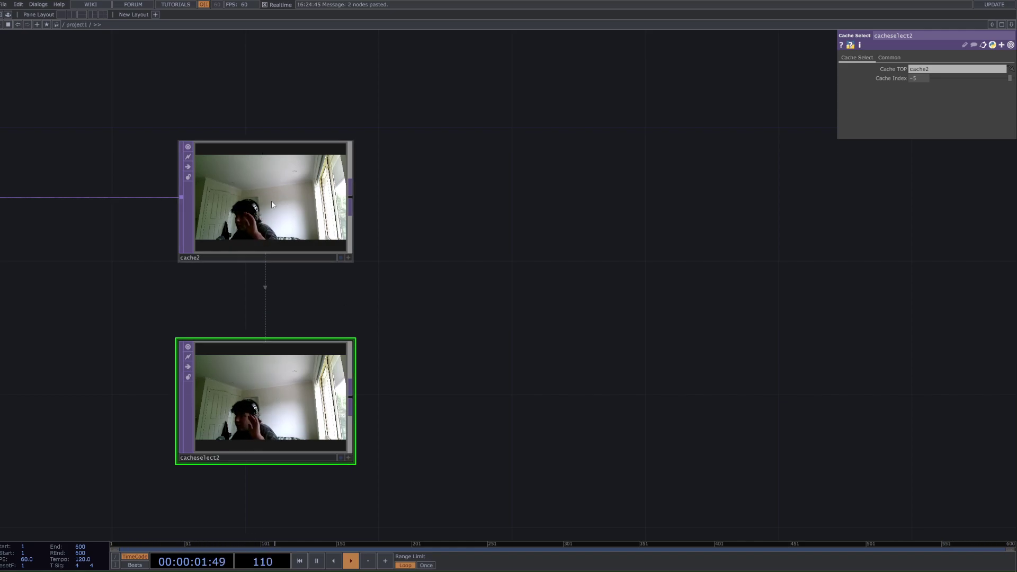
pyautogui.scroll(-3, 282, 215)
# Set the new Cache's Cache Size to 5 and compare its image with the Cache Select's
pyautogui.click(283, 214)
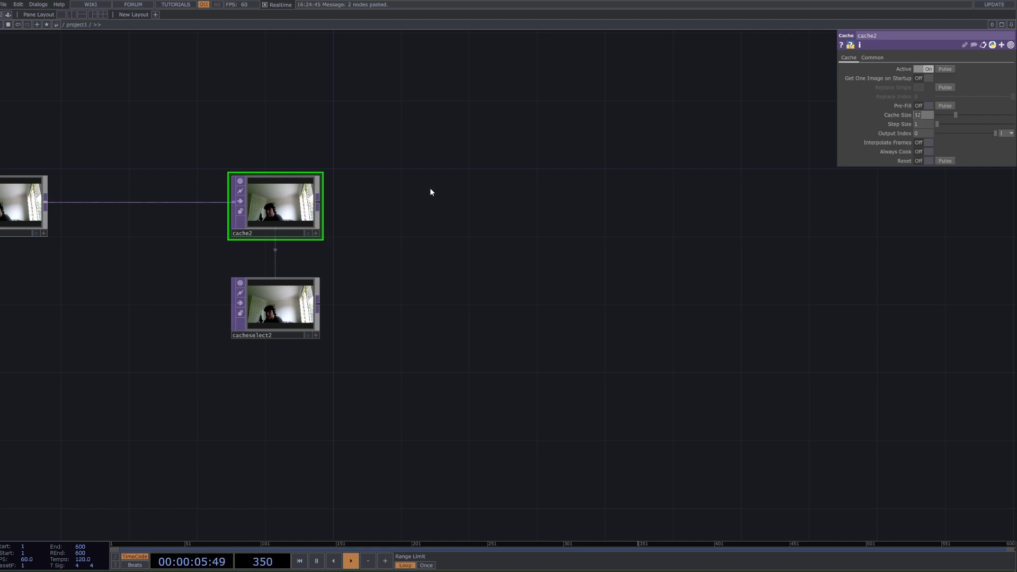
pyautogui.scroll(-3, 466, 249)
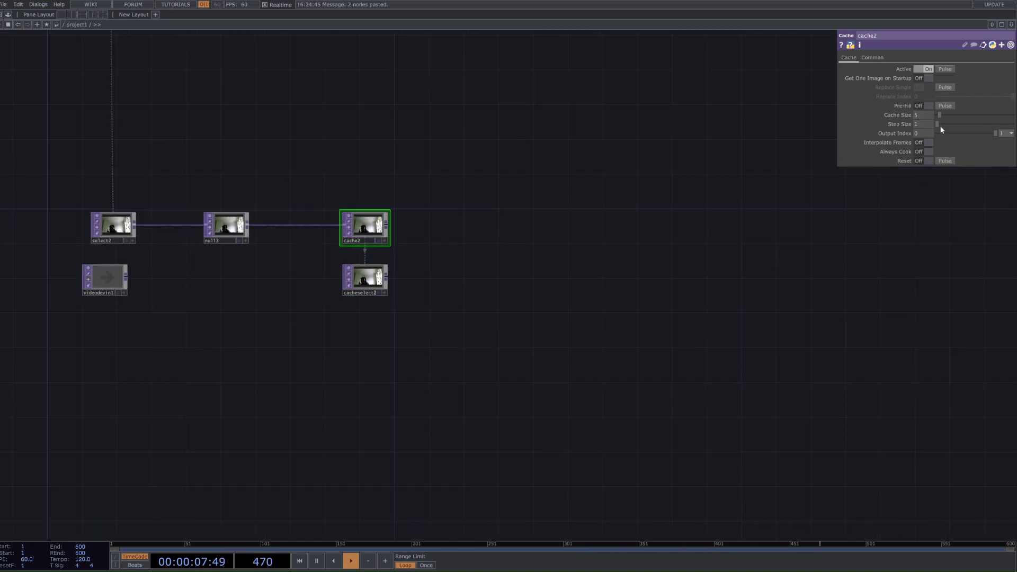
pyautogui.scroll(2, 414, 234)
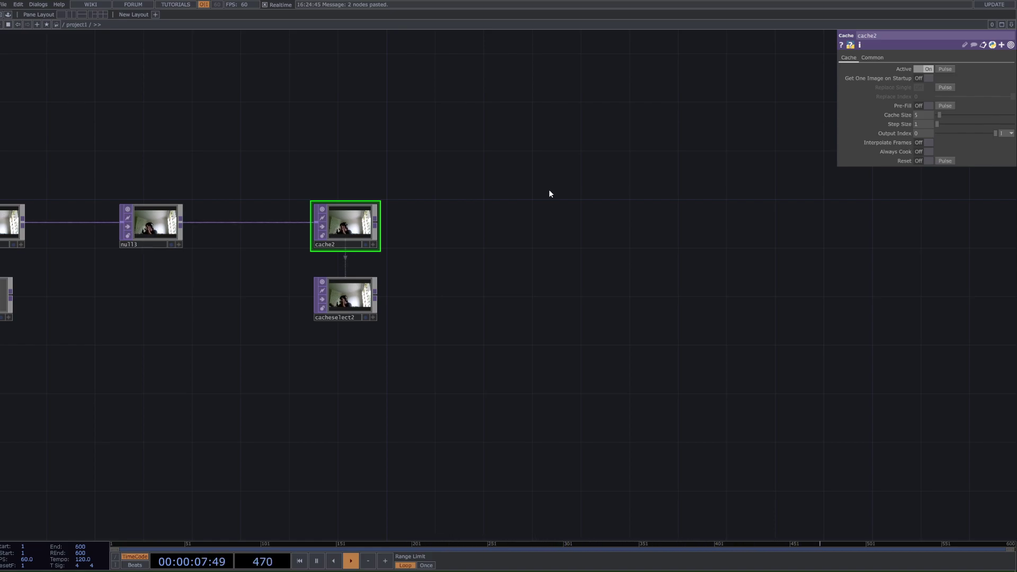
pyautogui.scroll(5, 250, 247)
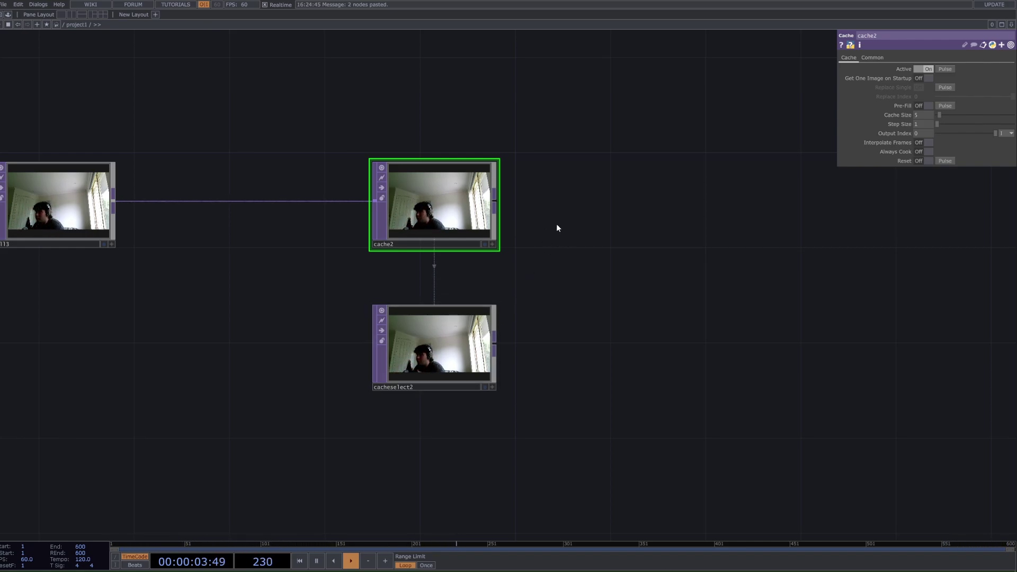
# Add a Composite TOP after the Cache and Cache Select and connect both to its input, the Cache first
pyautogui.scroll(-5, 556, 225)
pyautogui.moveTo(447, 230); pyautogui.dragTo(332, 238)
pyautogui.press('Tab')
pyautogui.write('com')
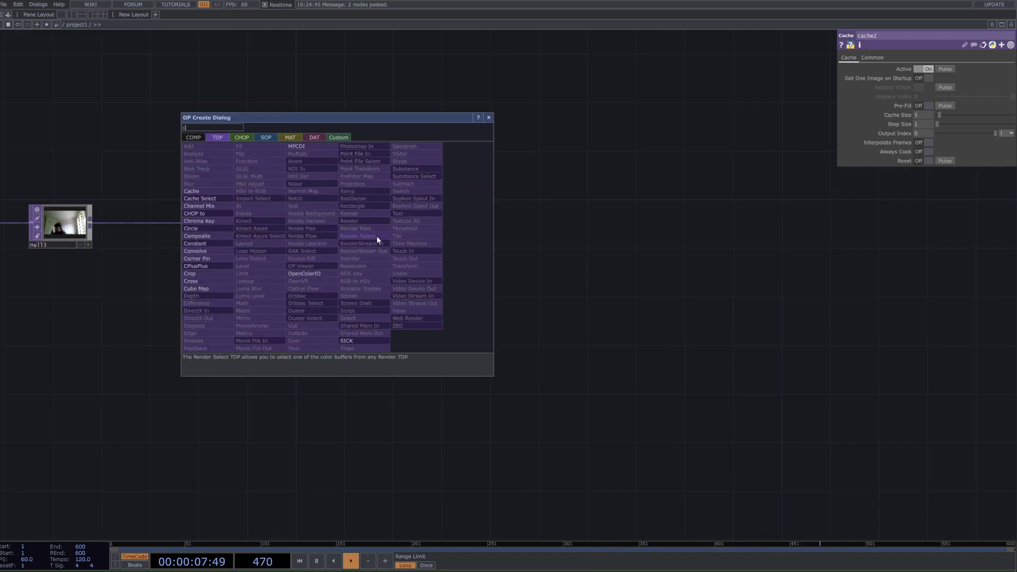
pyautogui.click(215, 237)
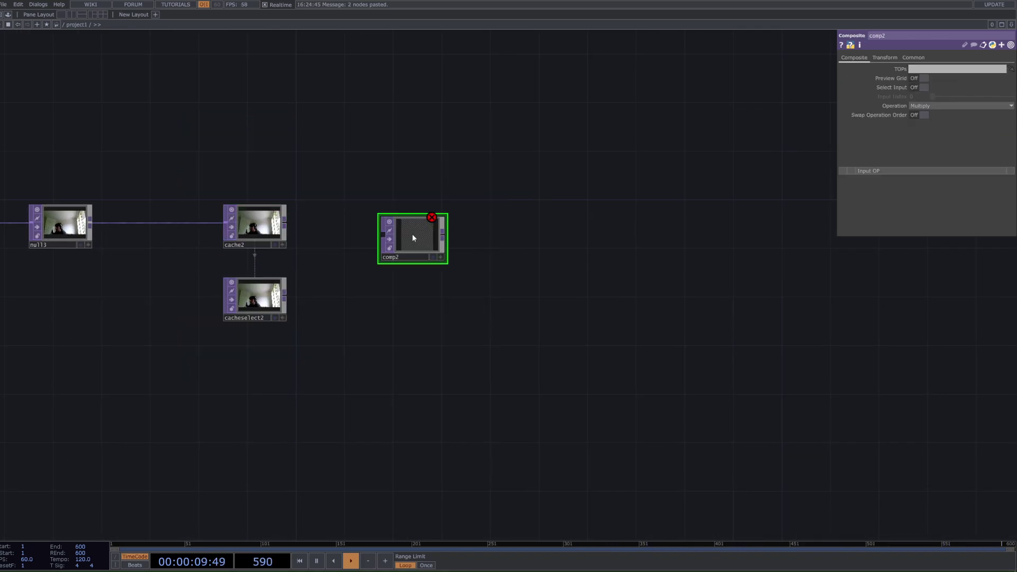
pyautogui.click(412, 263)
pyautogui.click(379, 258)
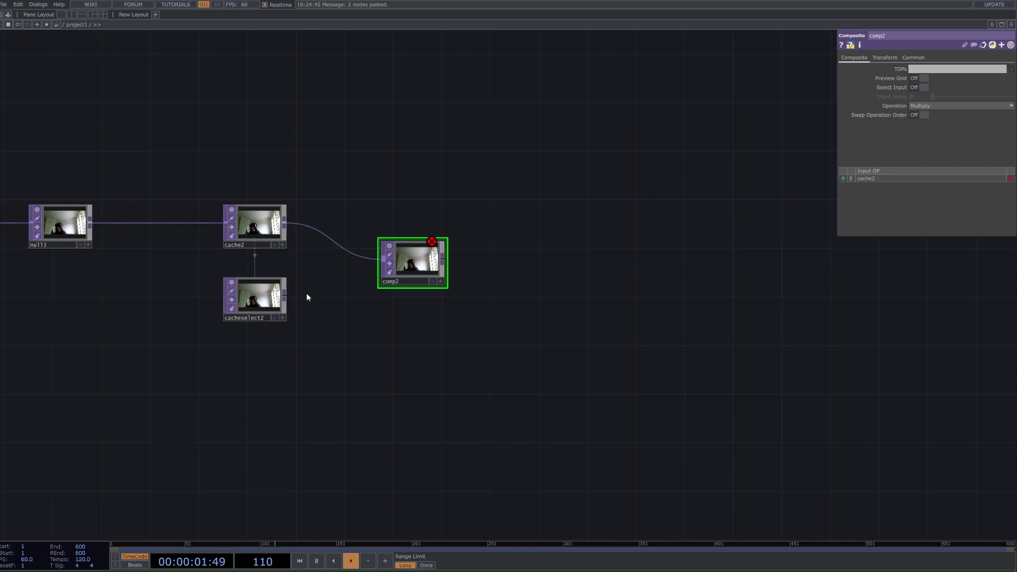
pyautogui.click(427, 263)
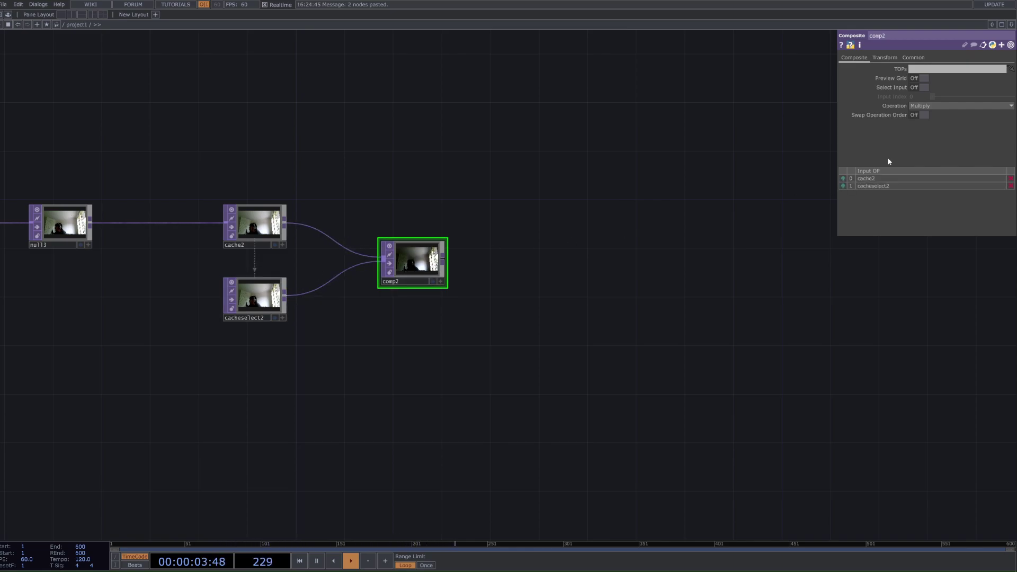
# Set the Composite's operation to Difference and check its output image up close
pyautogui.click(957, 105)
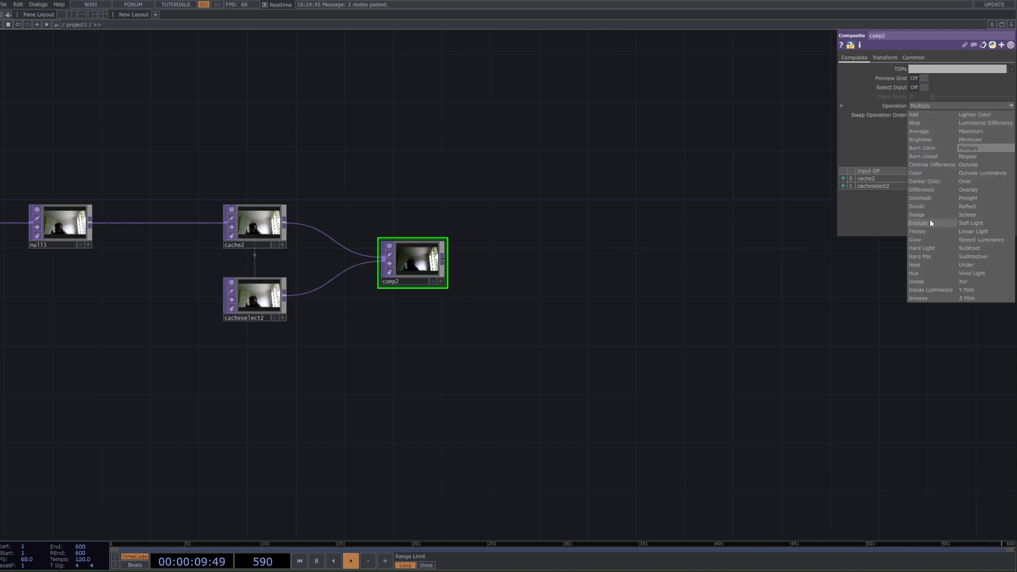
pyautogui.click(924, 190)
pyautogui.scroll(5, 589, 281)
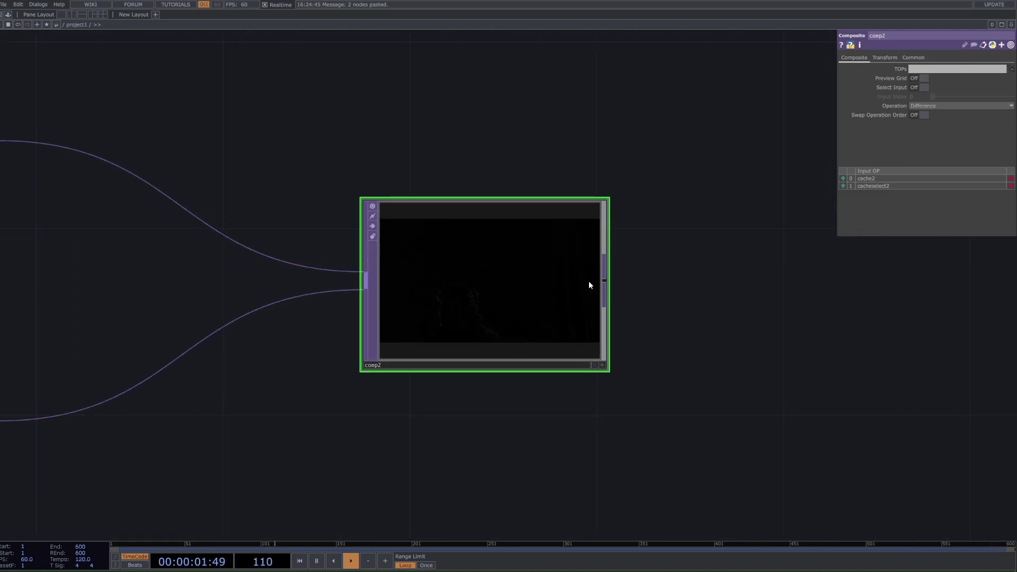
pyautogui.scroll(3, 593, 281)
pyautogui.scroll(4, 286, 318)
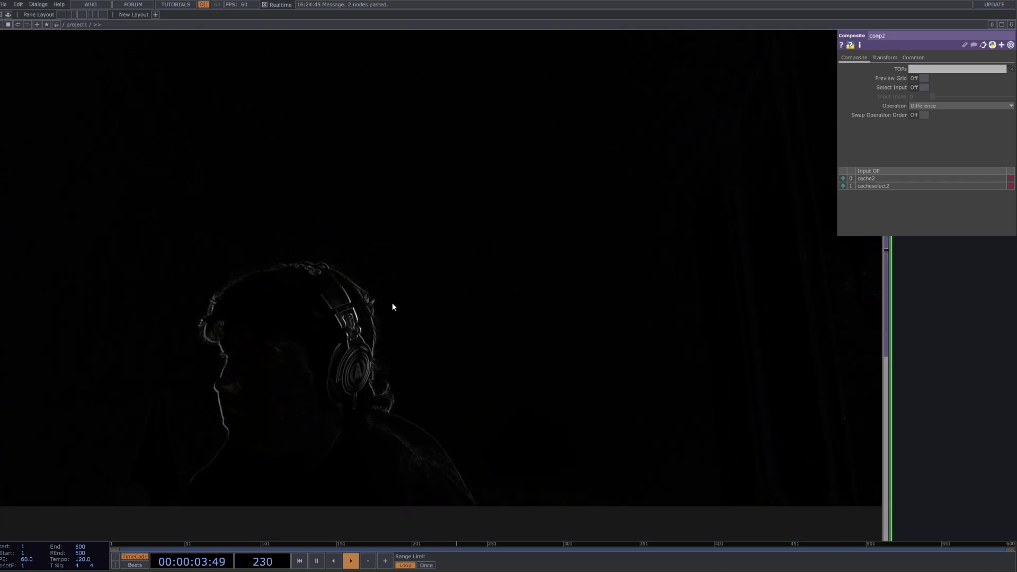
pyautogui.scroll(-4, 404, 300)
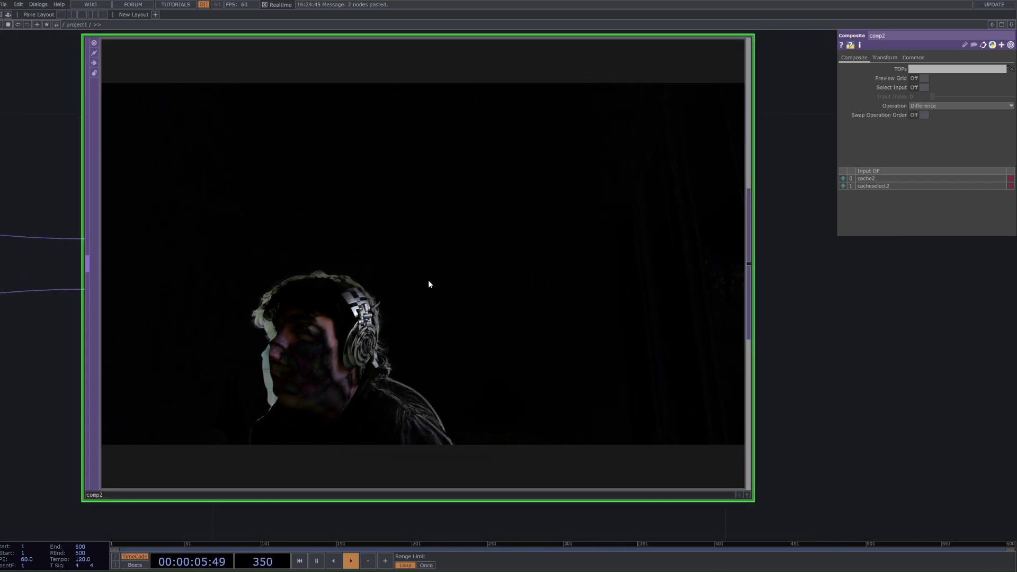
pyautogui.scroll(-5, 423, 294)
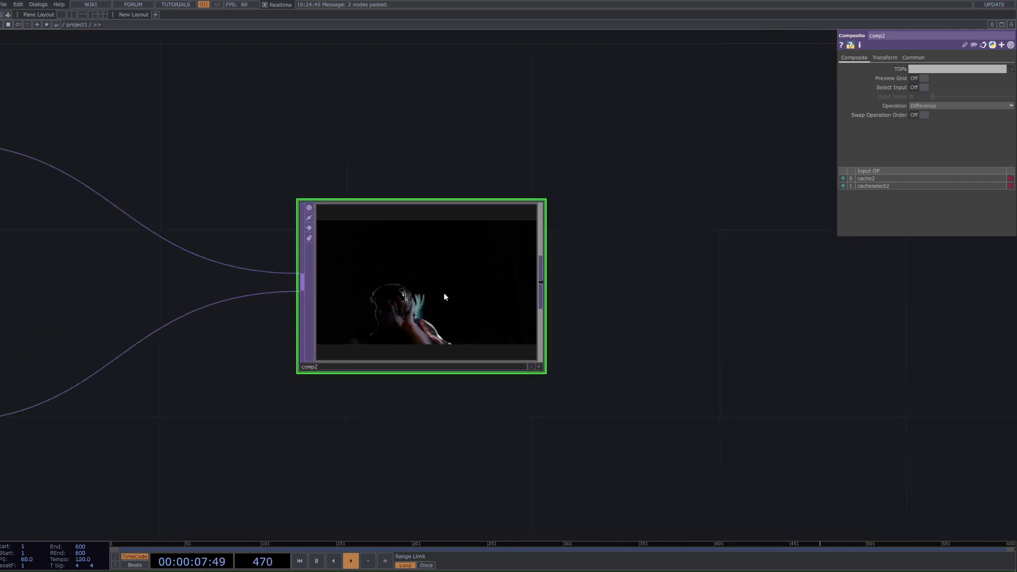
pyautogui.scroll(-3, 461, 283)
pyautogui.scroll(3, 464, 287)
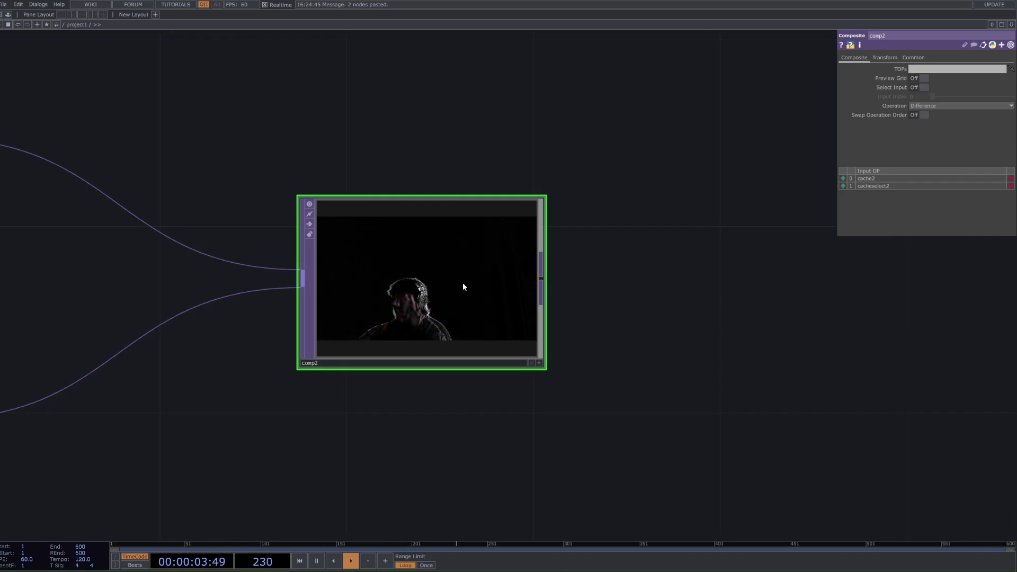
pyautogui.scroll(-3, 463, 286)
pyautogui.scroll(1, 448, 273)
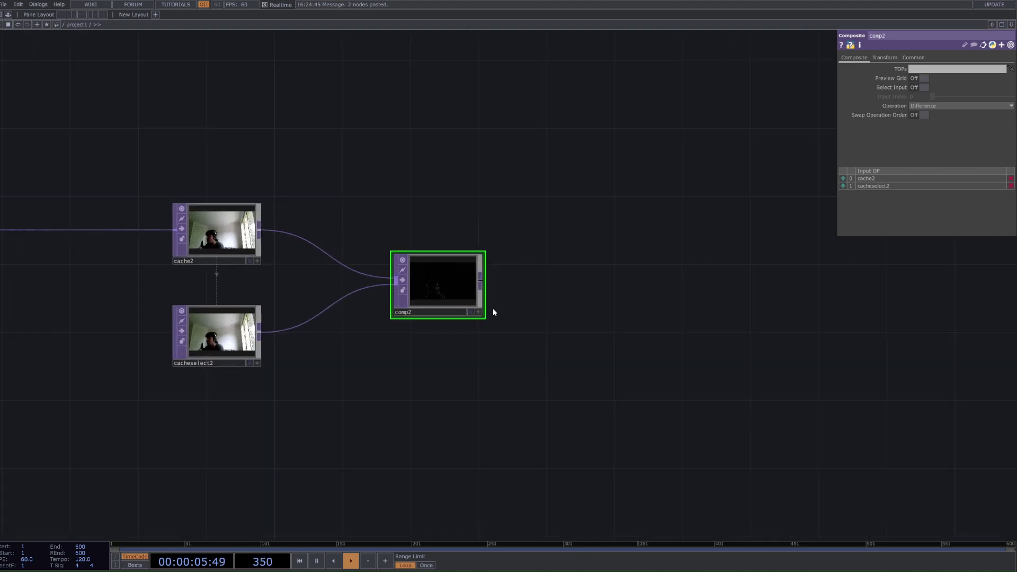
# Look up the settings of the Level that follows the Composite in the finished example network
pyautogui.scroll(-2, 428, 278)
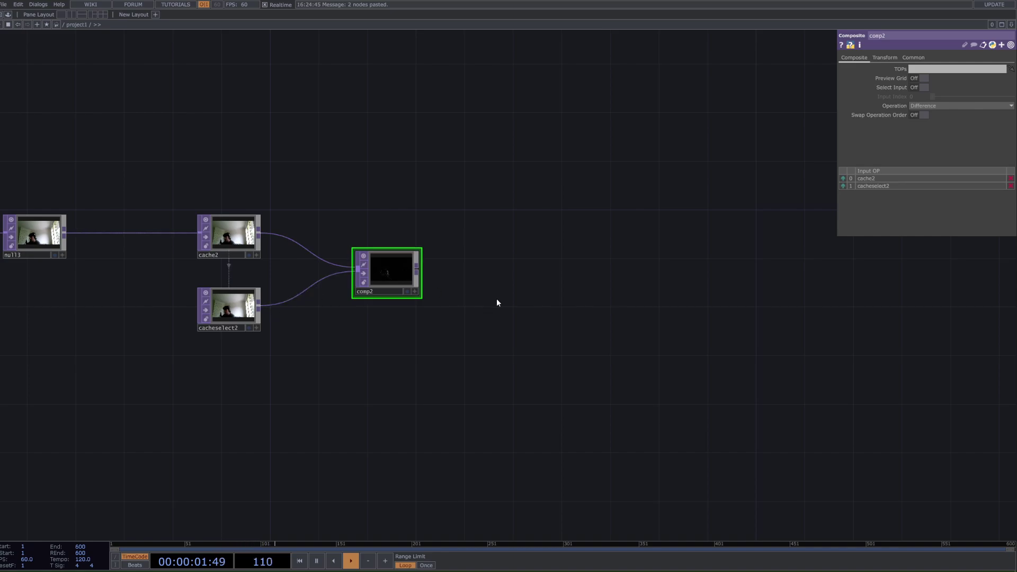
pyautogui.scroll(-2, 497, 299)
pyautogui.scroll(-5, 529, 309)
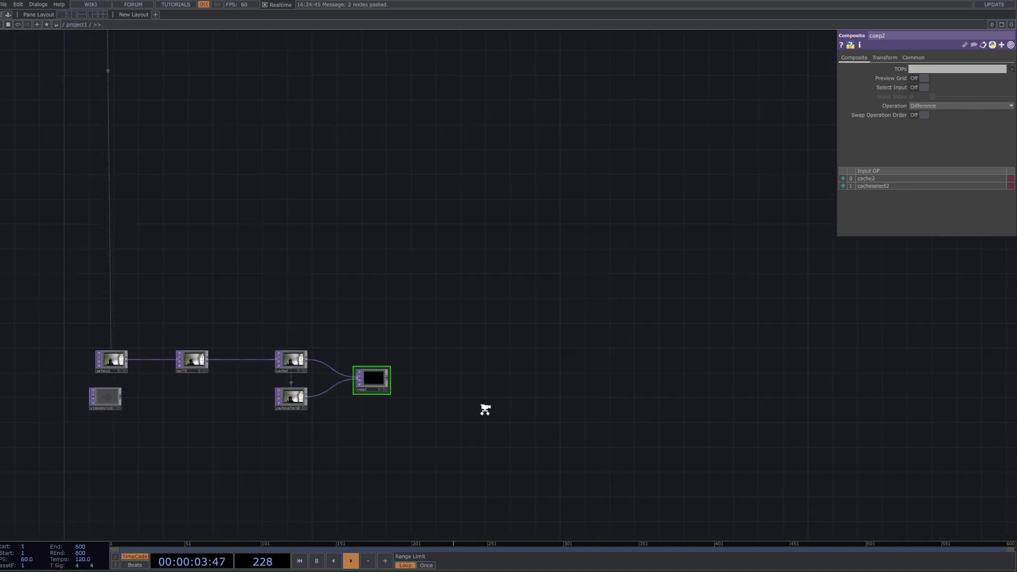
pyautogui.scroll(5, 381, 439)
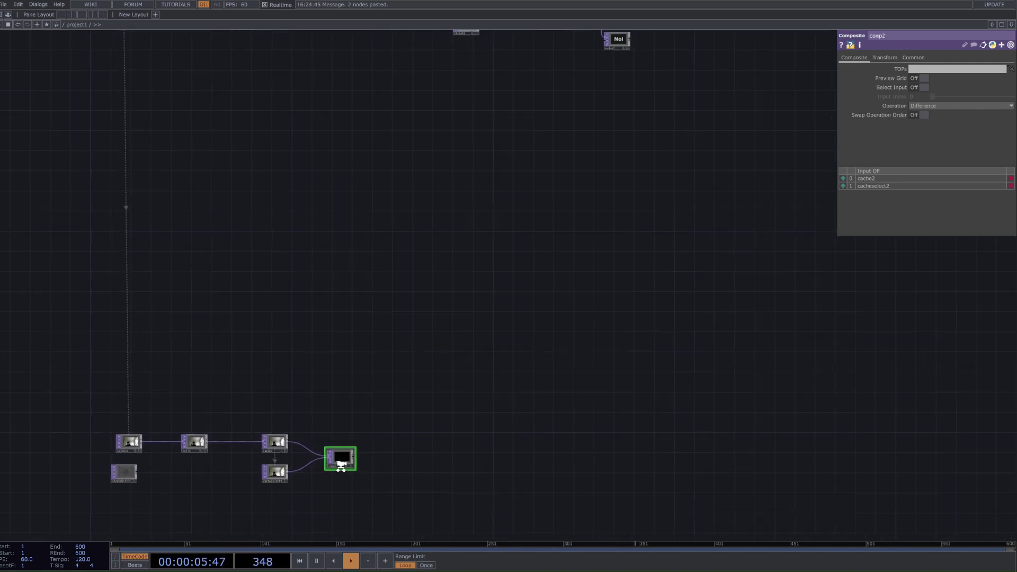
pyautogui.scroll(-4, 339, 460)
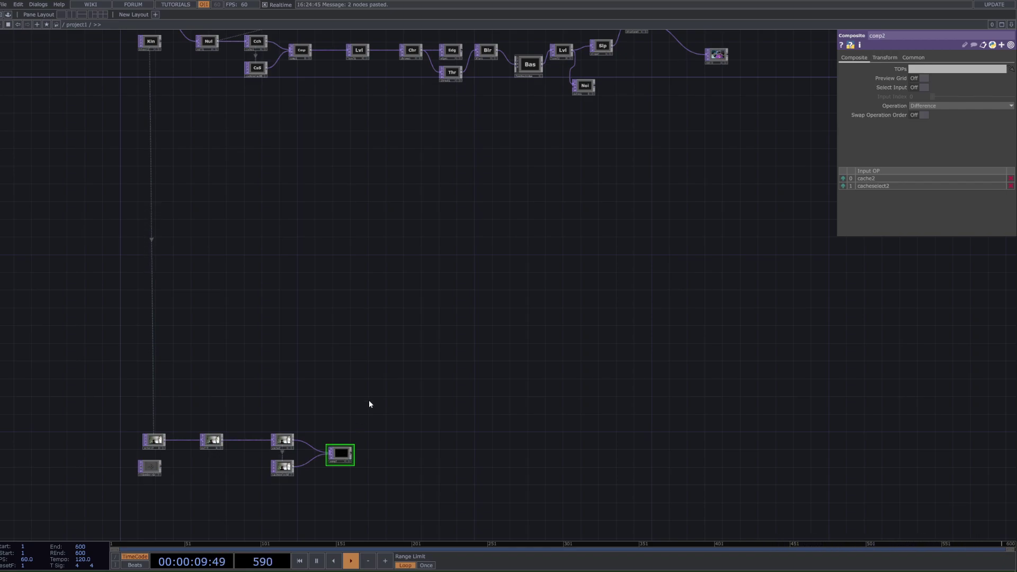
pyautogui.click(358, 48)
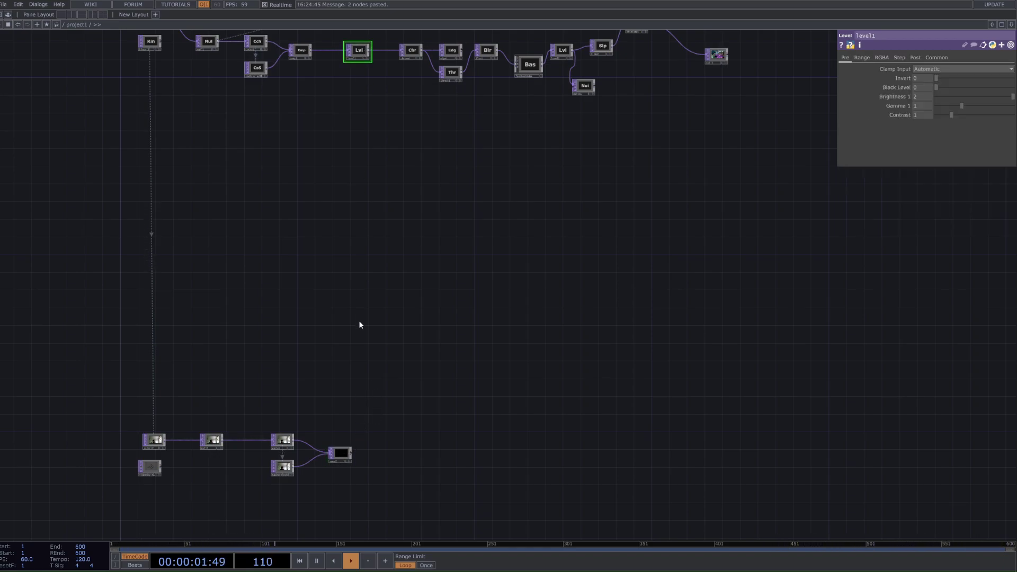
# Add a Level TOP connected to the output of the new Composite
pyautogui.scroll(4, 341, 352)
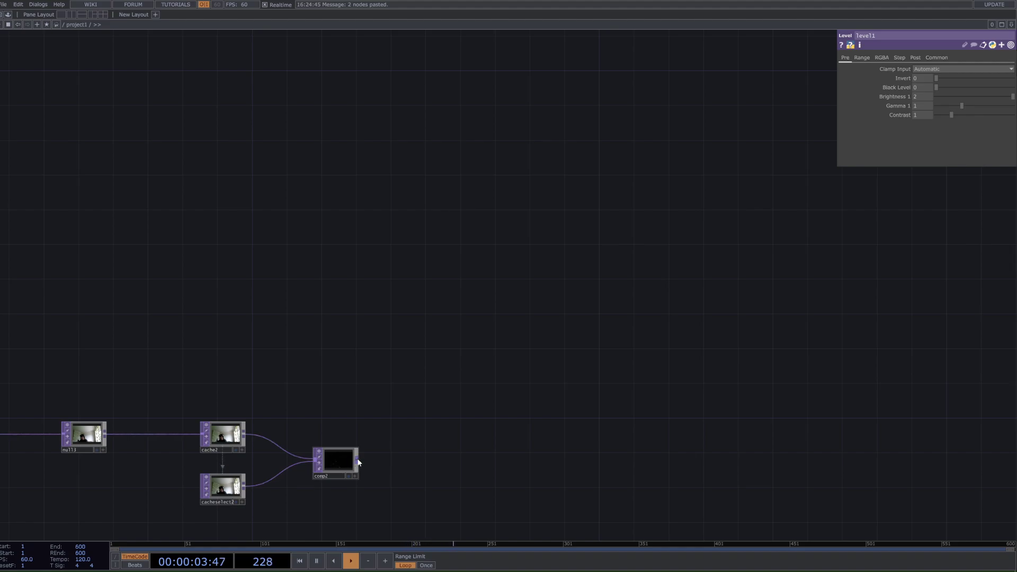
pyautogui.click(358, 462)
pyautogui.click(283, 460)
pyautogui.click(392, 466)
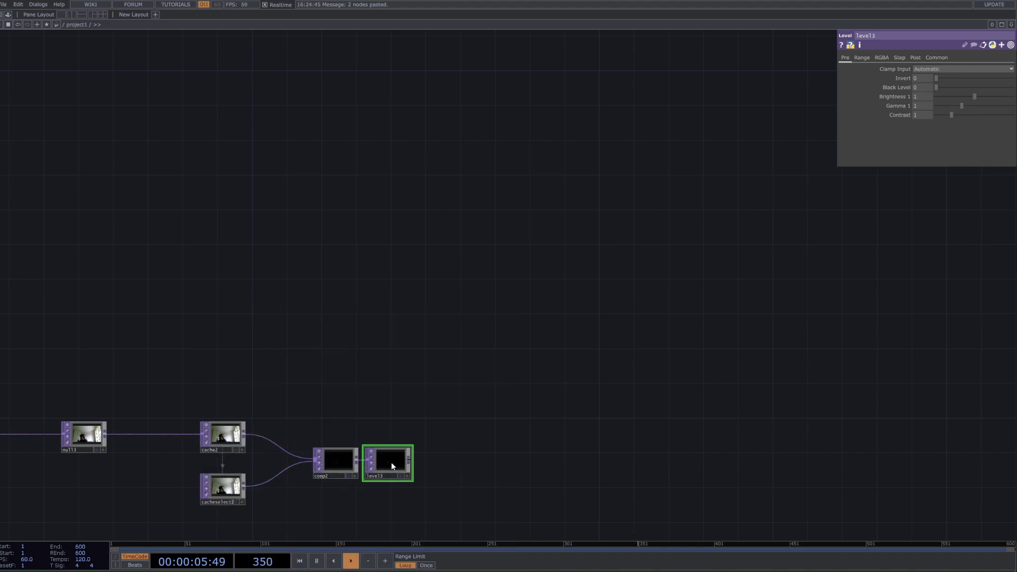
# Display the new Level's output as the network background and set its Brightness to 2 and Contrast to 1.55
pyautogui.scroll(3, 450, 474)
pyautogui.click(407, 477)
pyautogui.scroll(-3, 457, 473)
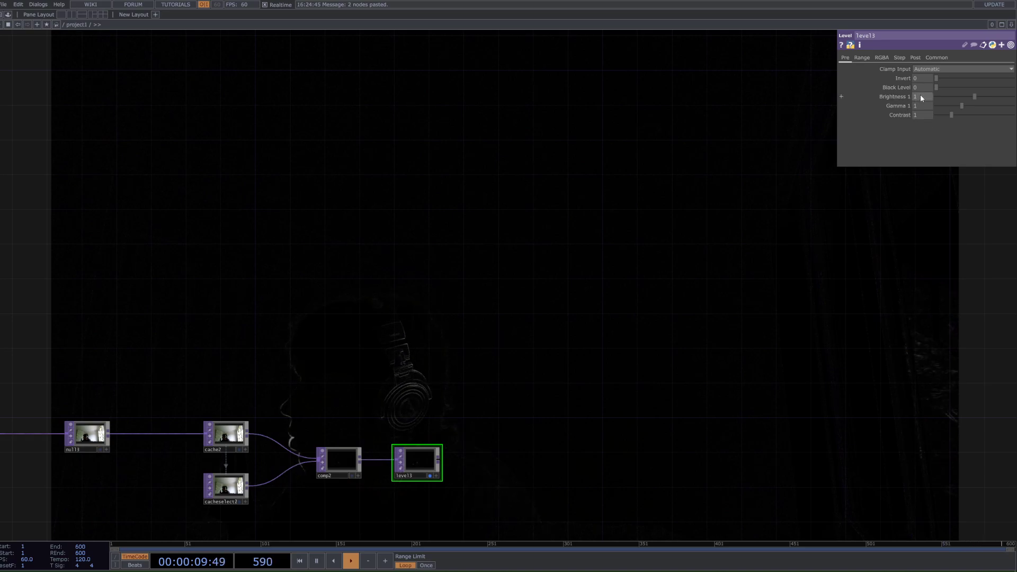
pyautogui.write('2')
pyautogui.press('Return')
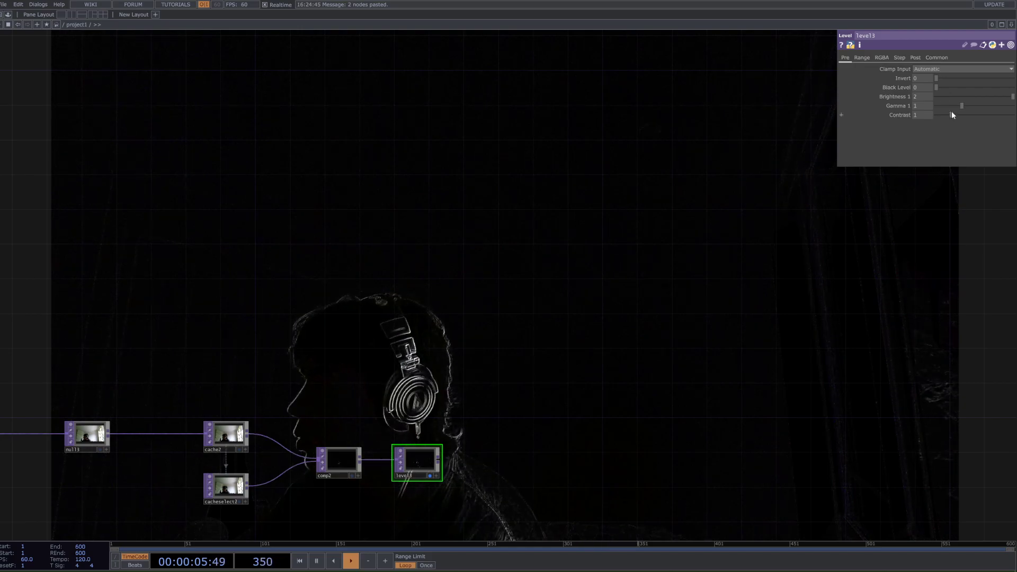
pyautogui.moveTo(954, 112)
pyautogui.mouseDown()
pyautogui.moveTo(987, 113)
pyautogui.moveTo(962, 113)
pyautogui.mouseUp()
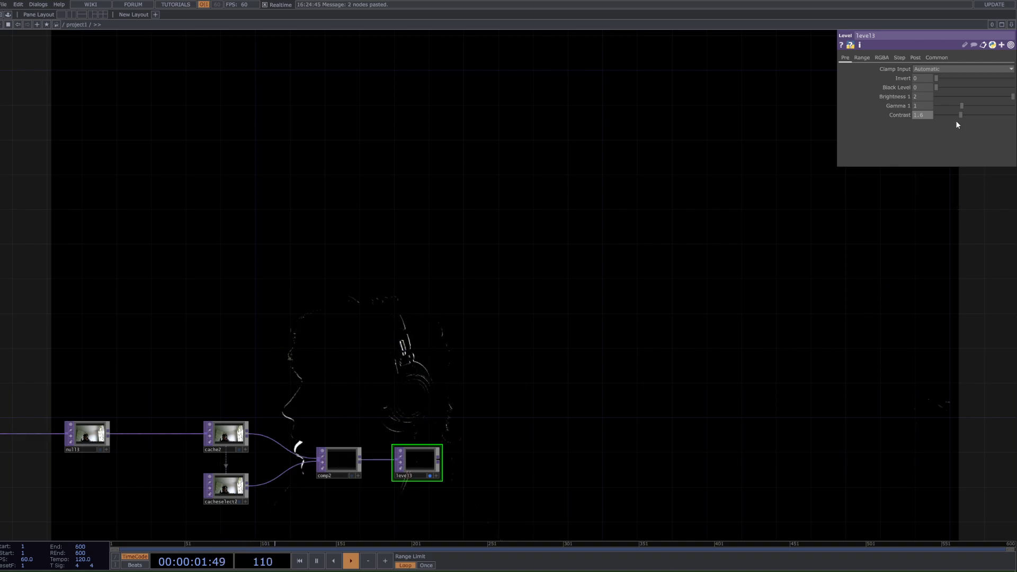
pyautogui.moveTo(960, 113); pyautogui.dragTo(953, 117)
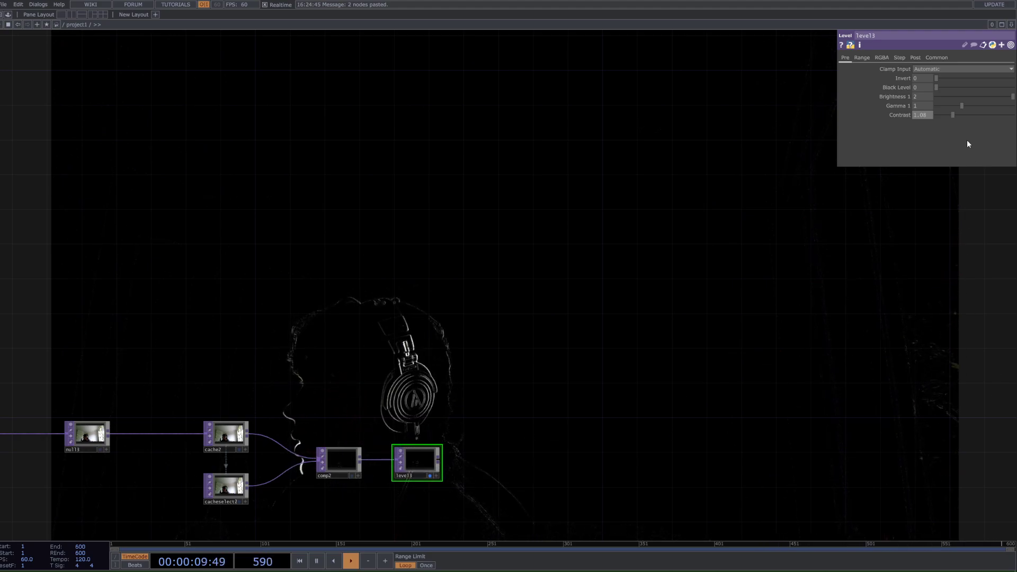
pyautogui.moveTo(956, 115); pyautogui.dragTo(961, 114)
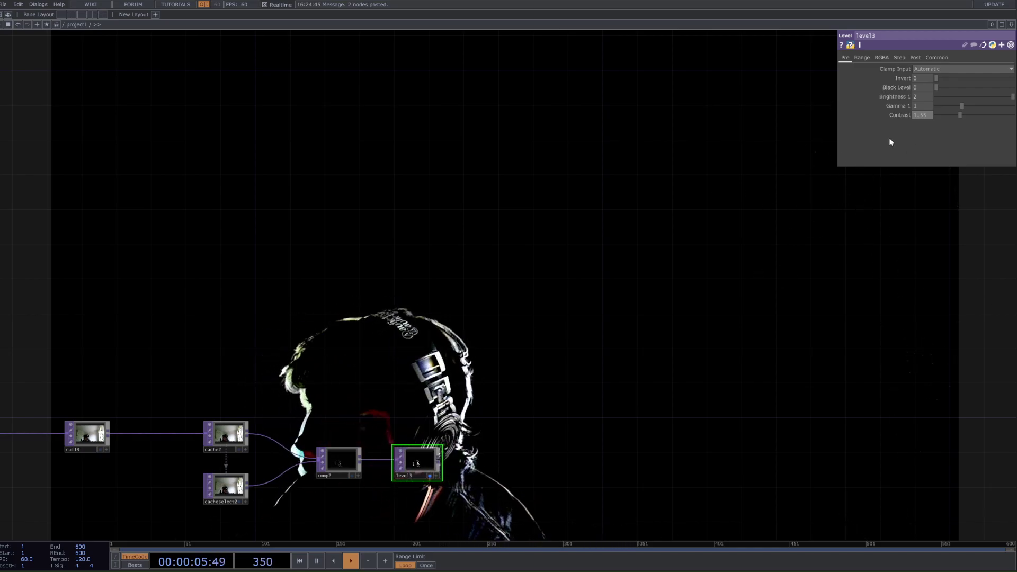
# Add a Chroma Key TOP connected to the output of the new Level
pyautogui.scroll(-4, 772, 290)
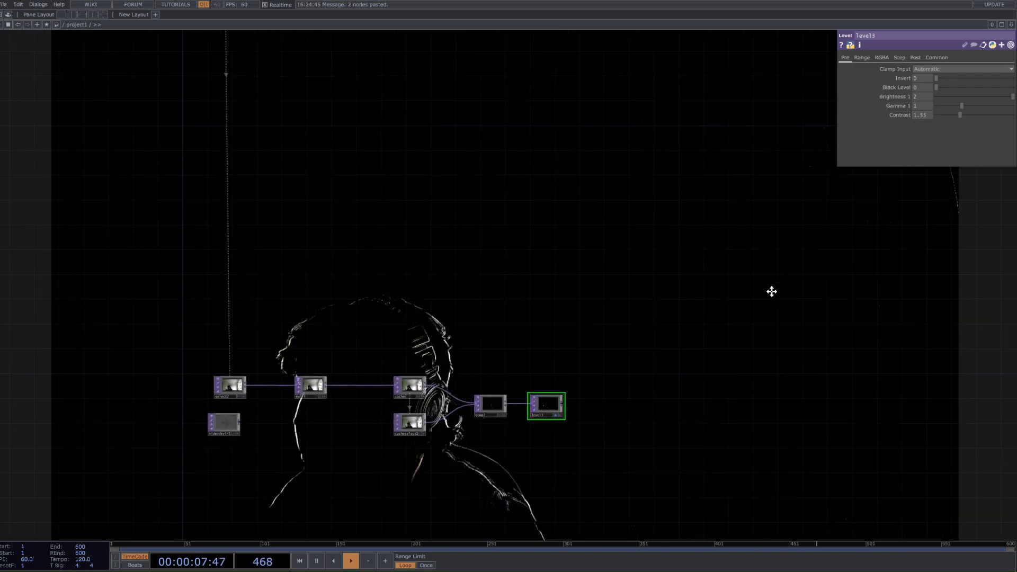
pyautogui.moveTo(601, 382); pyautogui.dragTo(428, 442)
pyautogui.scroll(3, 428, 442)
pyautogui.press('Tab')
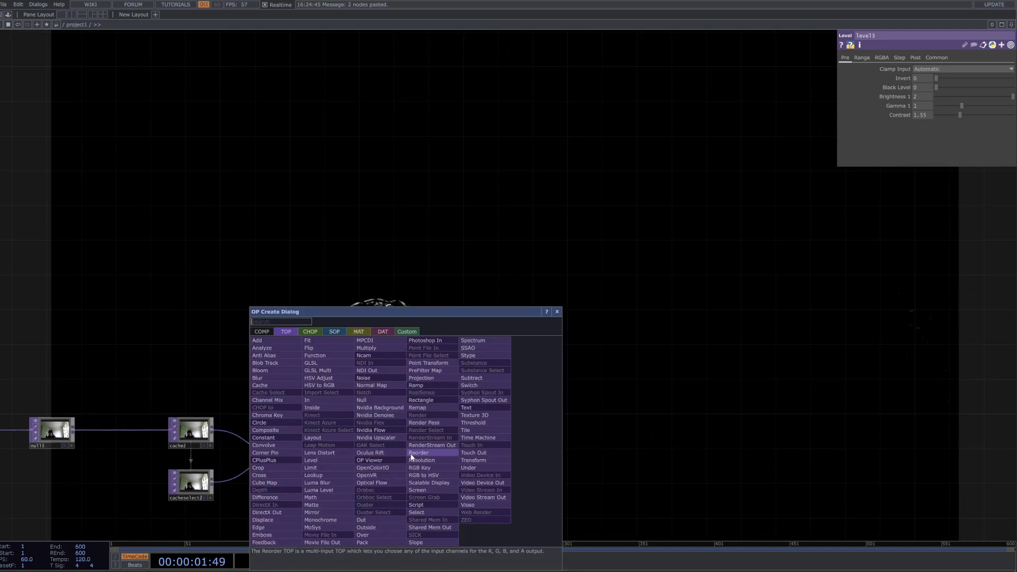
pyautogui.write('ch')
pyautogui.click(283, 415)
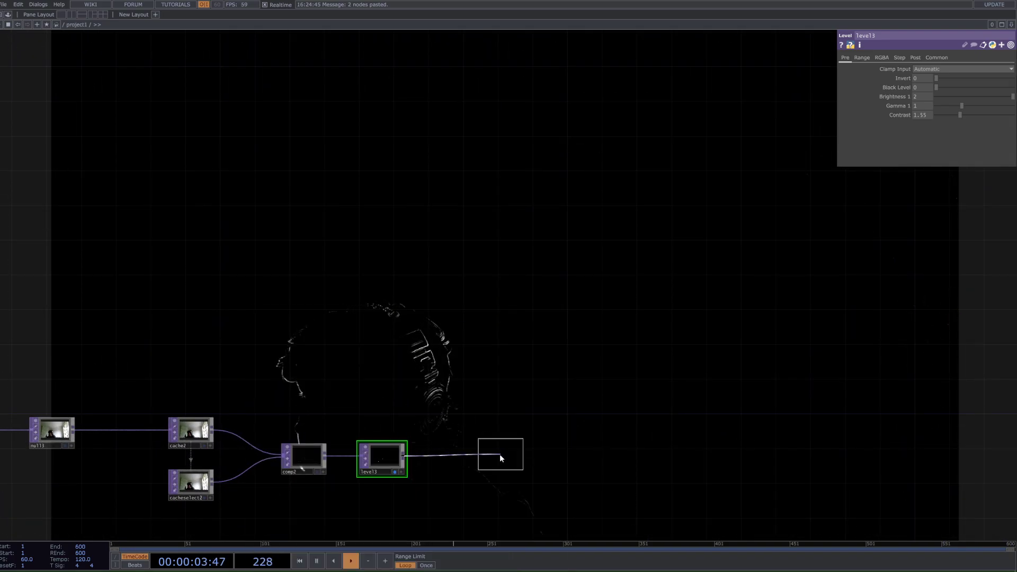
pyautogui.click(505, 455)
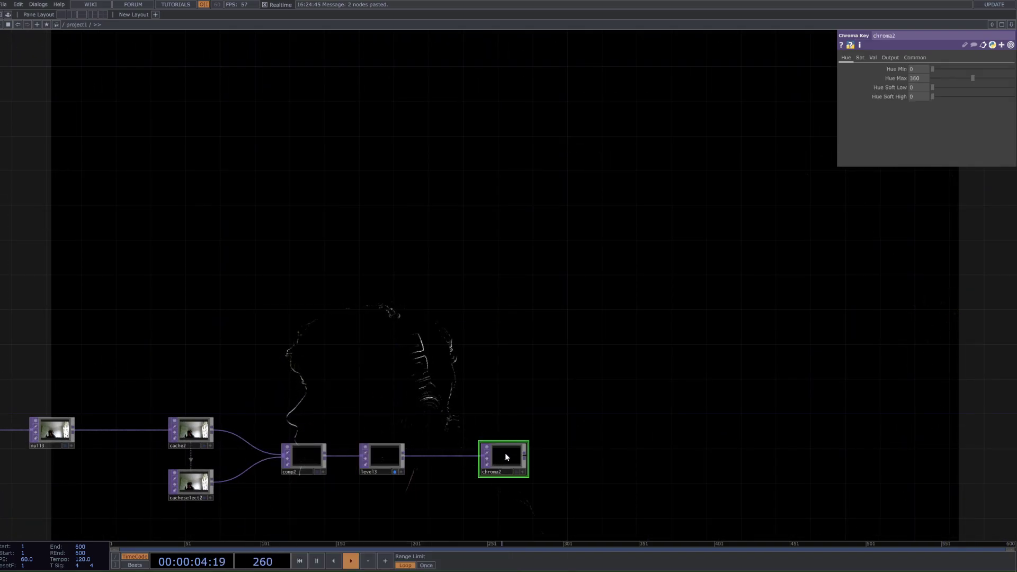
# Try small Val Min values around 0.008 on the new Chroma Key and return it to 0
pyautogui.click(873, 58)
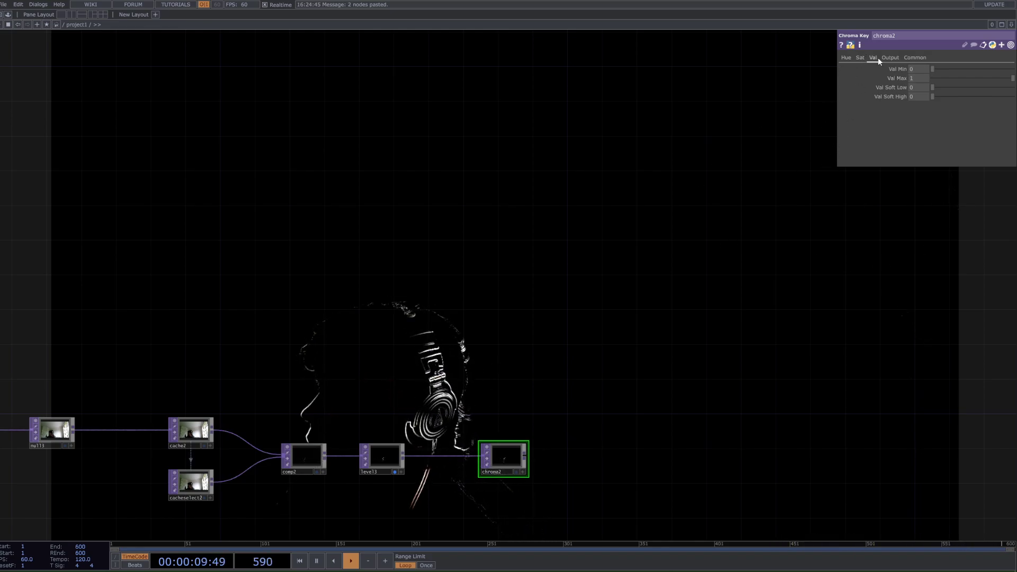
pyautogui.middleClick(913, 69)
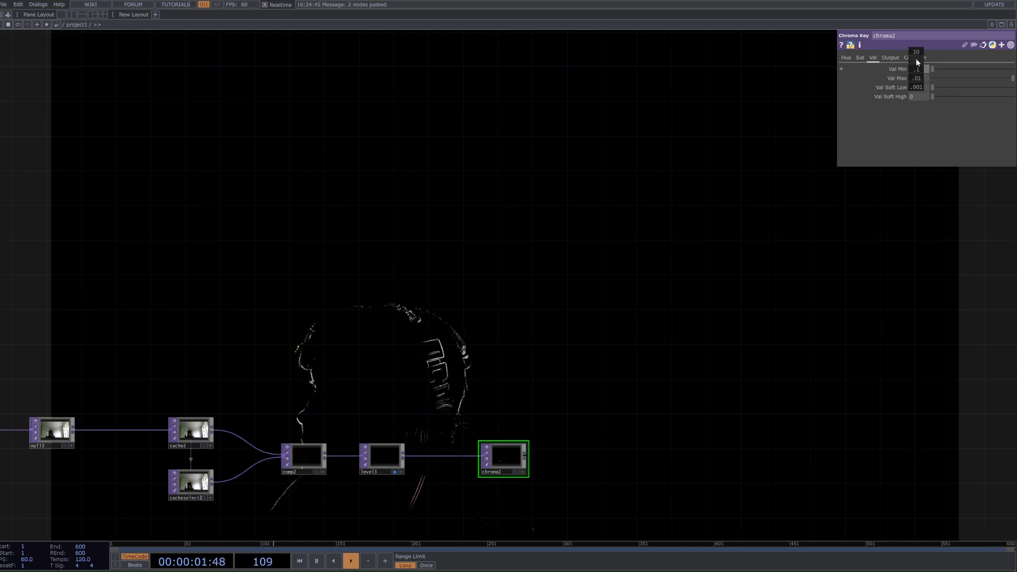
pyautogui.moveTo(916, 59); pyautogui.dragTo(917, 87, button='middle')
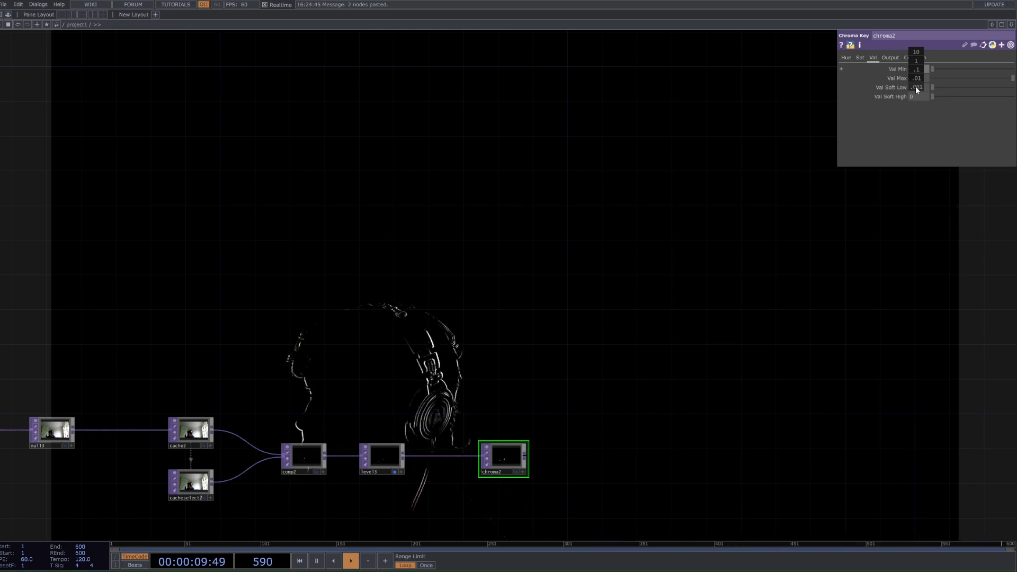
pyautogui.moveTo(919, 88); pyautogui.dragTo(927, 88, button='middle')
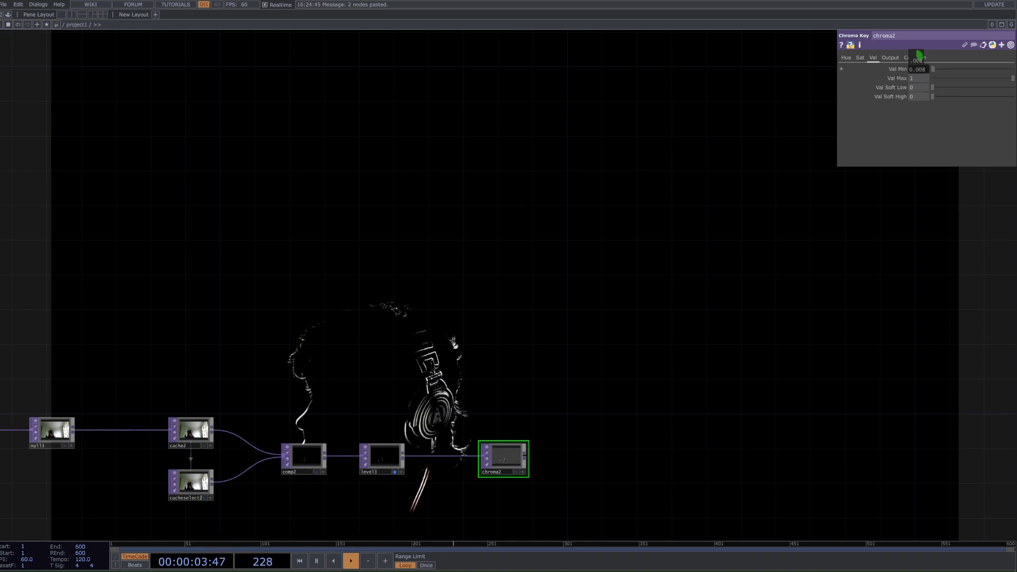
pyautogui.moveTo(919, 55); pyautogui.dragTo(922, 55, button='middle')
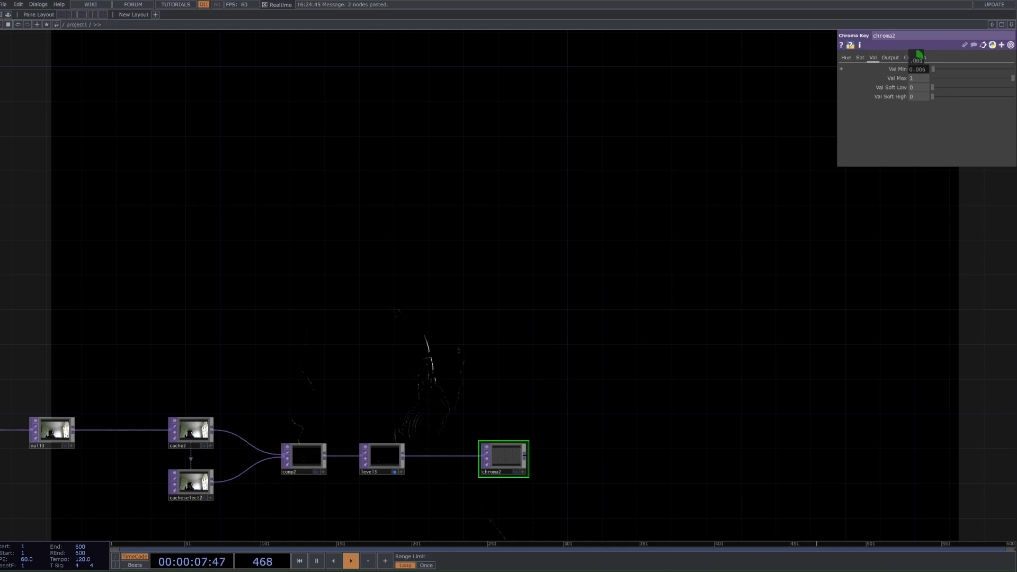
pyautogui.moveTo(919, 55); pyautogui.dragTo(919, 53, button='middle')
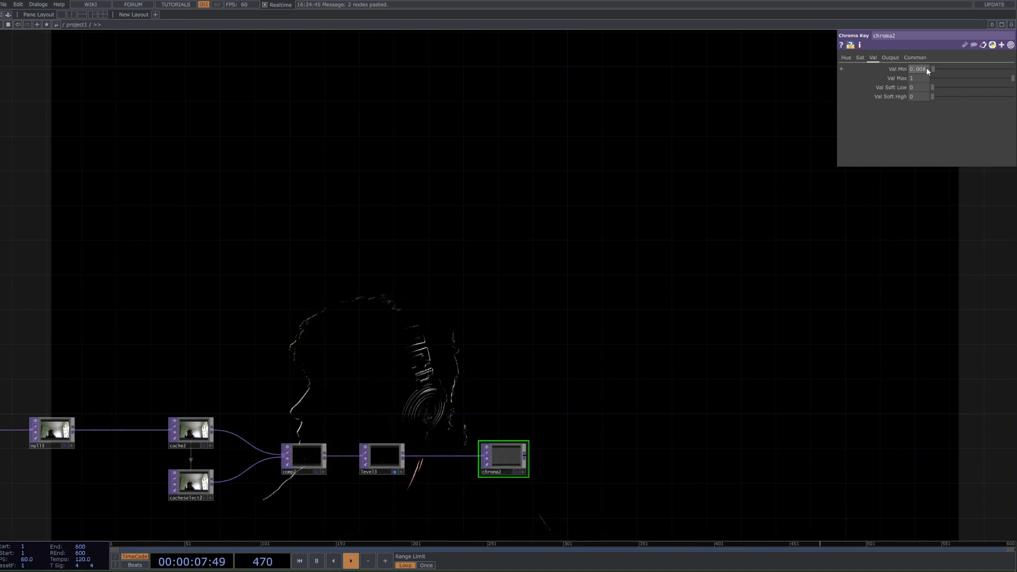
pyautogui.moveTo(933, 71); pyautogui.dragTo(928, 70)
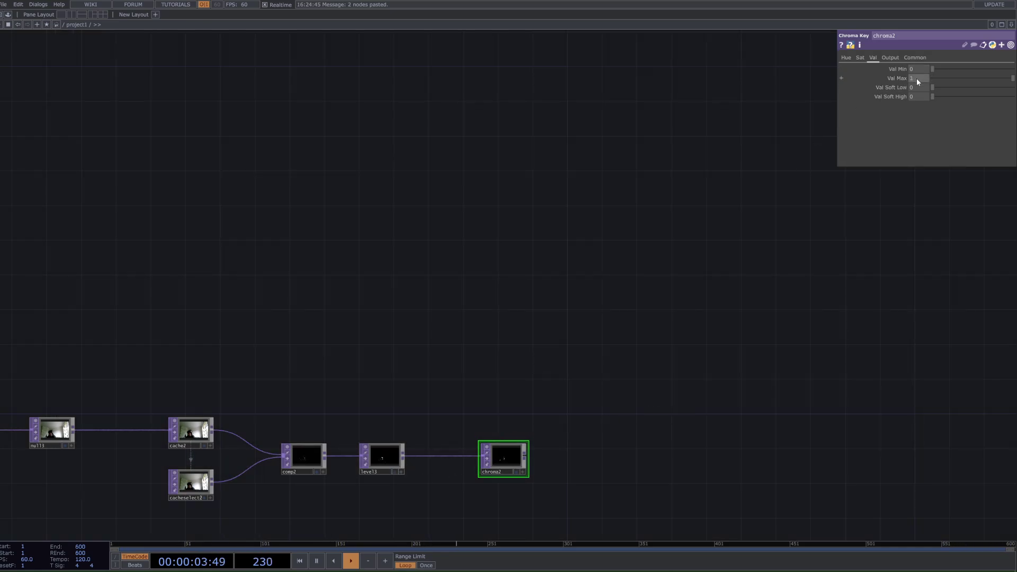
# Add a Null TOP well beyond the Chroma Key, connected to its output, and display the Null as the network background
pyautogui.rightClick(529, 454)
pyautogui.write('nu')
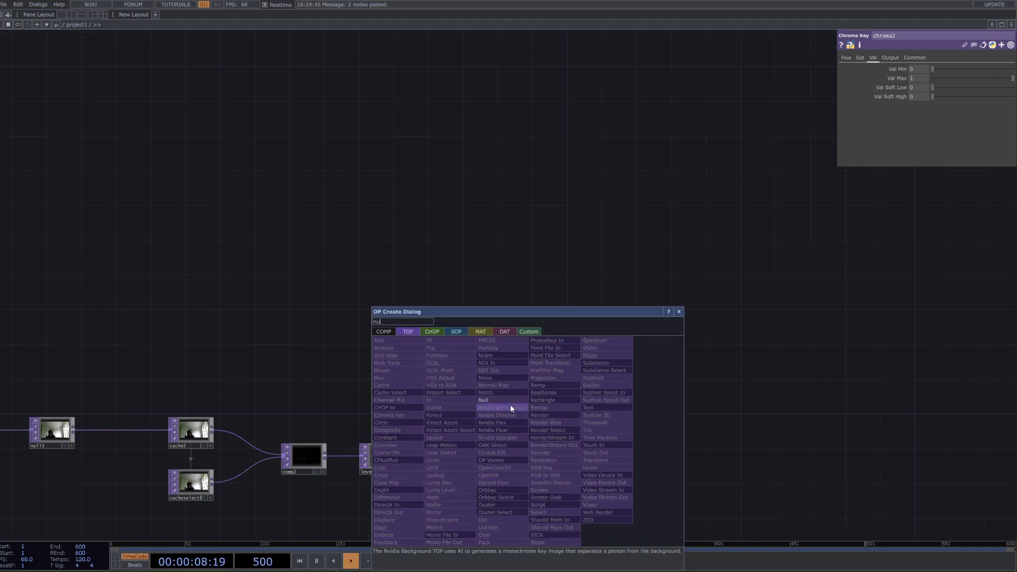
pyautogui.press('Return')
pyautogui.click(936, 440)
pyautogui.press('h')
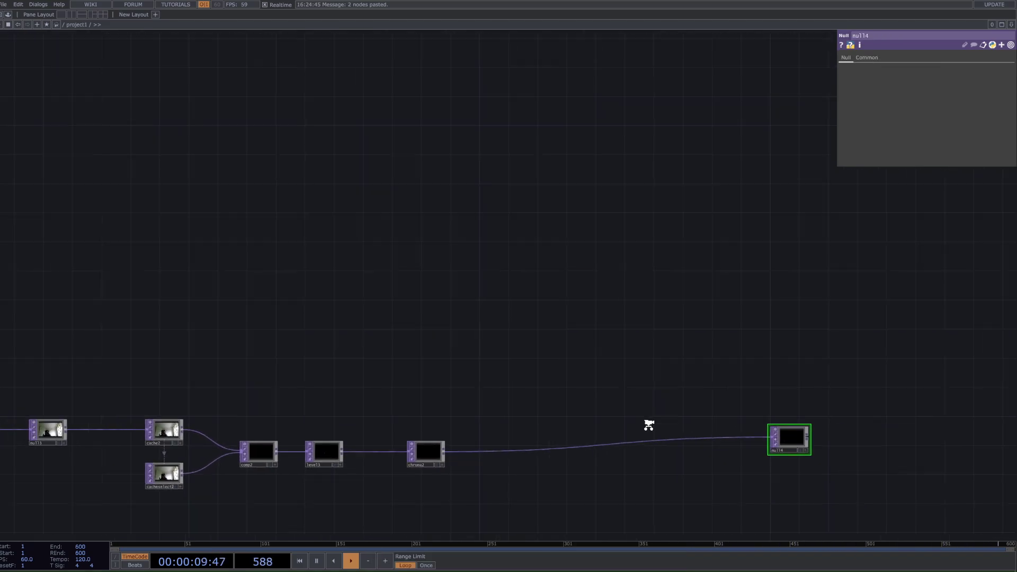
pyautogui.scroll(5, 907, 443)
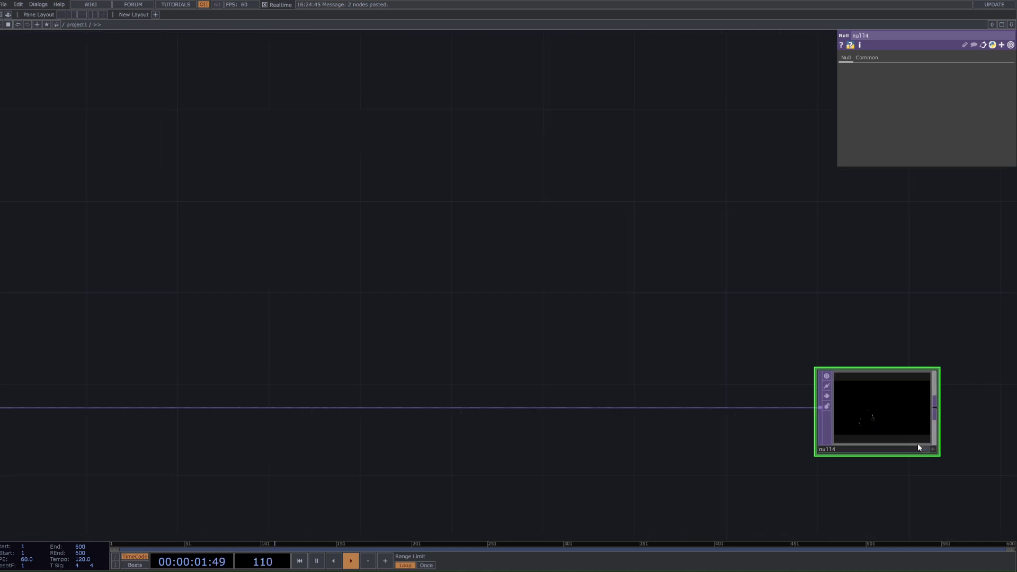
pyautogui.click(927, 450)
# Set the new Chroma Key's Val Min to 0.039
pyautogui.scroll(-5, 916, 451)
pyautogui.moveTo(485, 420); pyautogui.dragTo(827, 424)
pyautogui.scroll(-2, 582, 448)
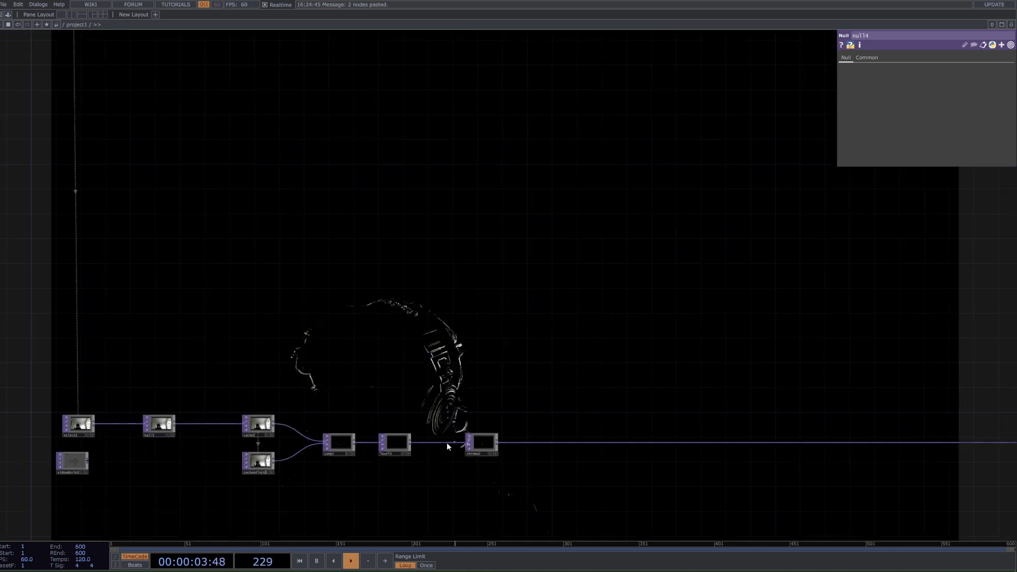
pyautogui.scroll(4, 446, 443)
pyautogui.click(546, 445)
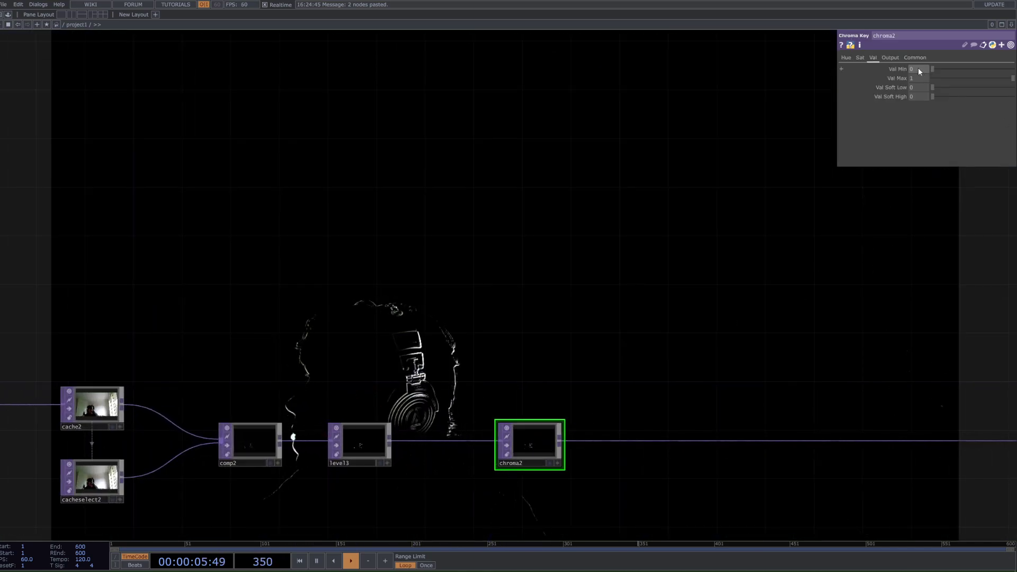
pyautogui.moveTo(917, 68)
pyautogui.mouseDown(button='middle')
pyautogui.moveTo(917, 87)
pyautogui.moveTo(940, 87)
pyautogui.moveTo(919, 69)
pyautogui.mouseUp(button='middle')
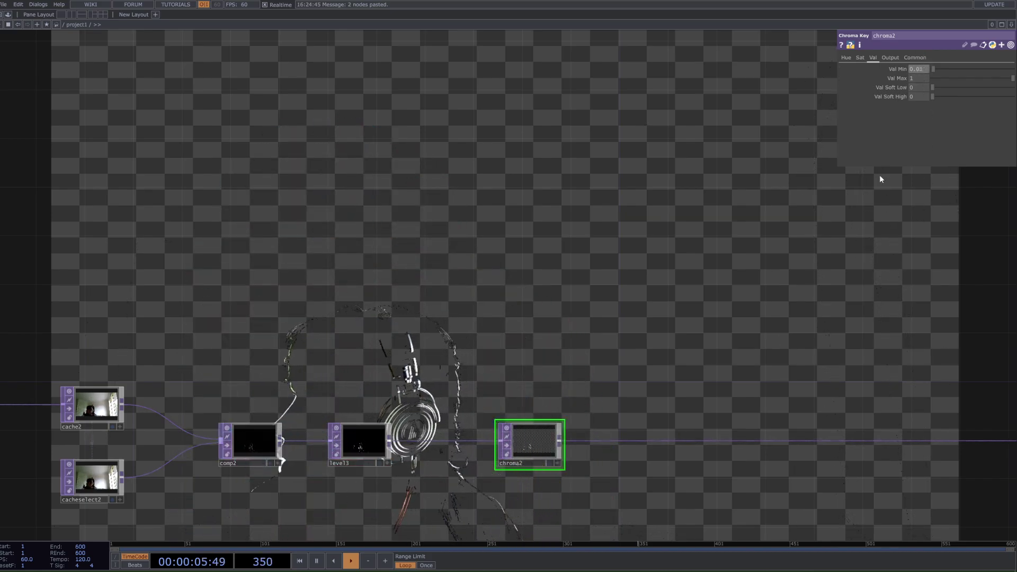
pyautogui.moveTo(914, 67)
pyautogui.mouseDown(button='middle')
pyautogui.moveTo(919, 88)
pyautogui.moveTo(917, 56)
pyautogui.mouseUp(button='middle')
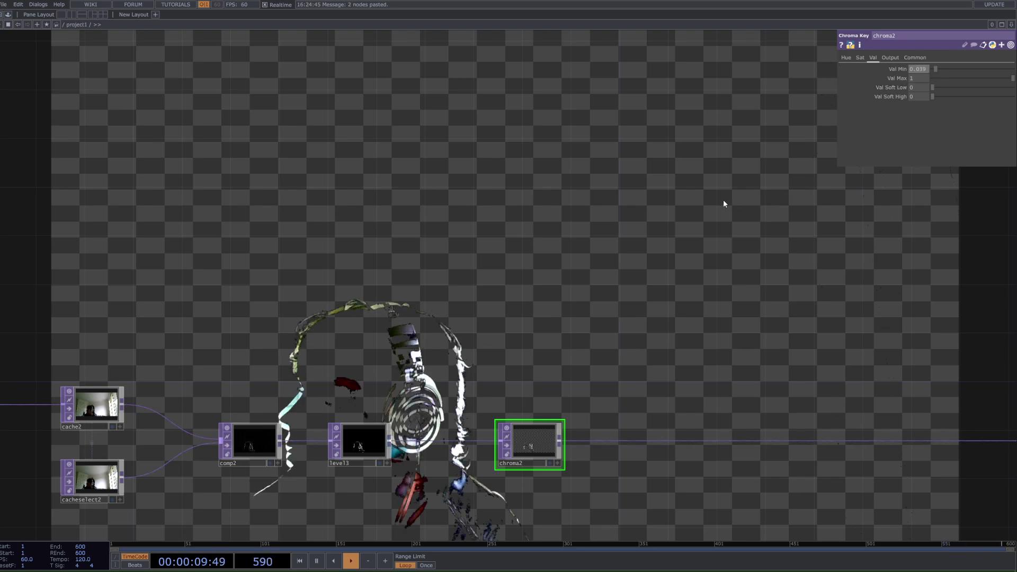
# Lower the Contrast of the Level before the Chroma Key to 1.33
pyautogui.click(360, 442)
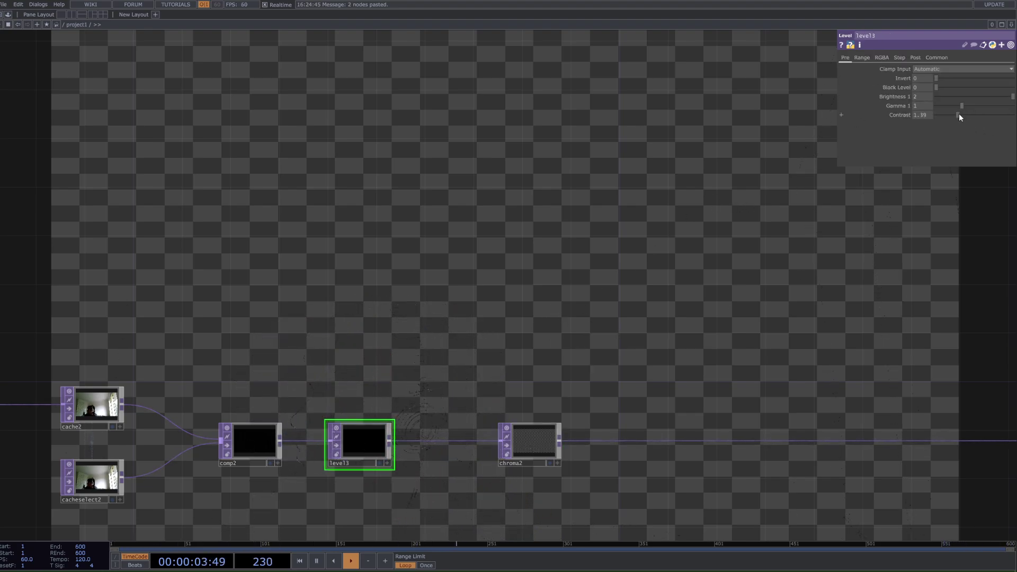
pyautogui.moveTo(958, 114); pyautogui.dragTo(958, 115)
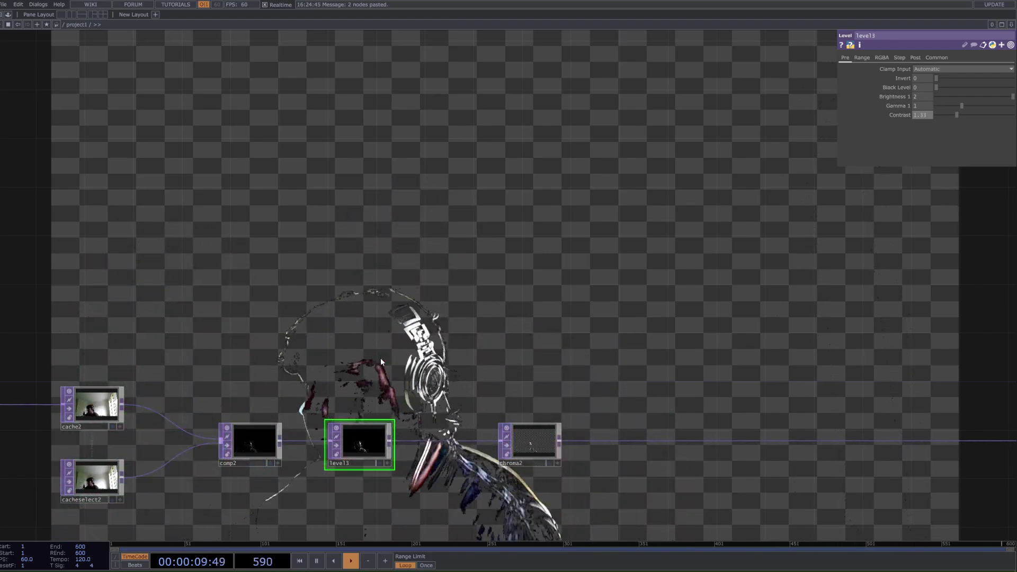
# Compare the Edge and Threshold outputs in the example network with playback paused, and switch both viewers off again
pyautogui.scroll(-5, 447, 402)
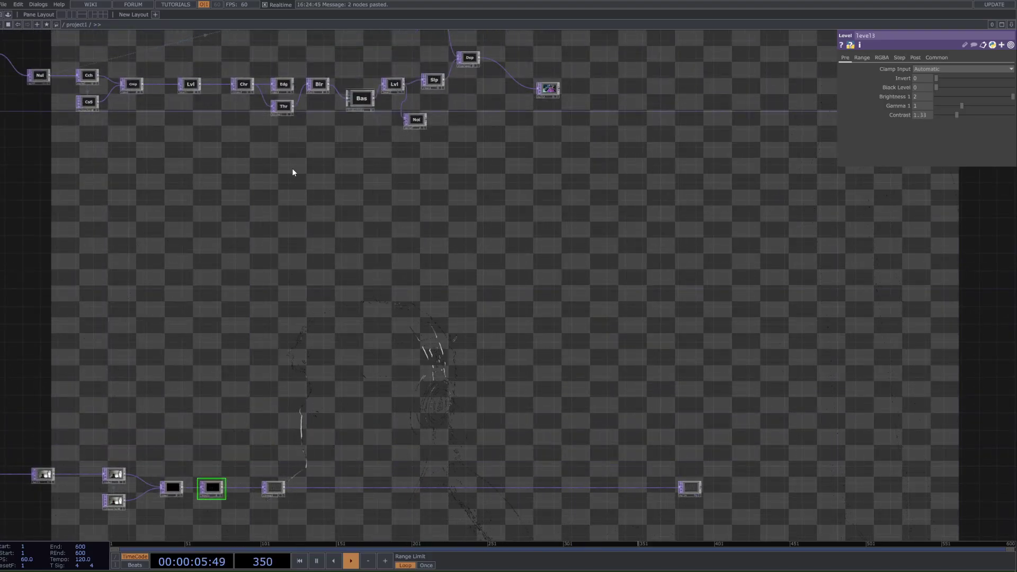
pyautogui.scroll(6, 284, 64)
pyautogui.click(246, 127)
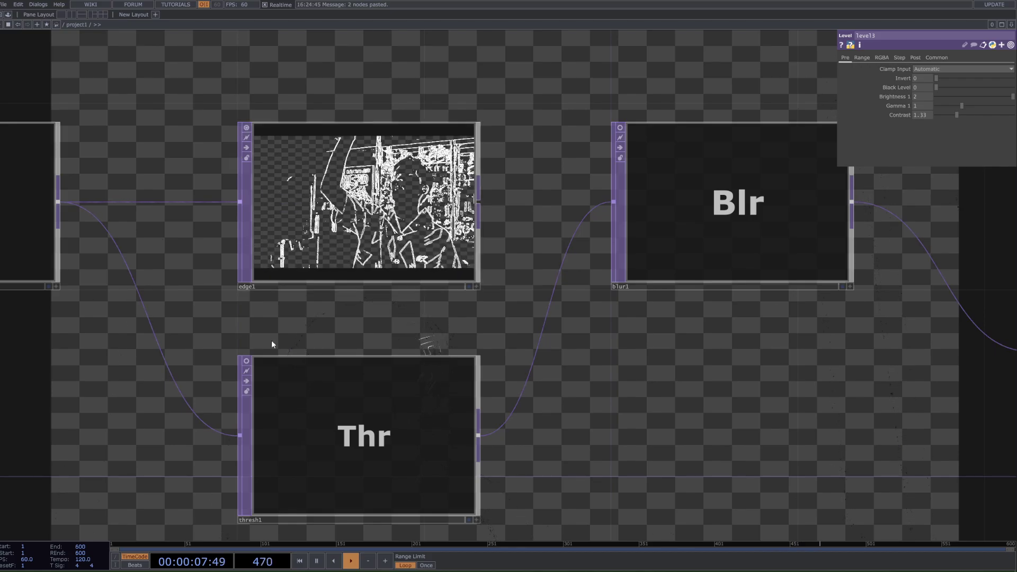
pyautogui.click(246, 361)
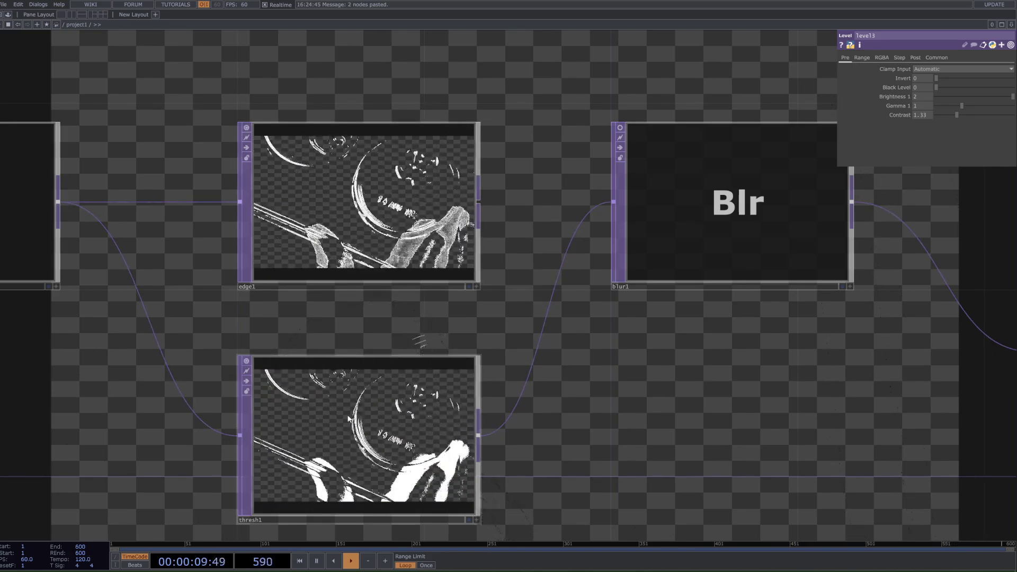
pyautogui.press('space')
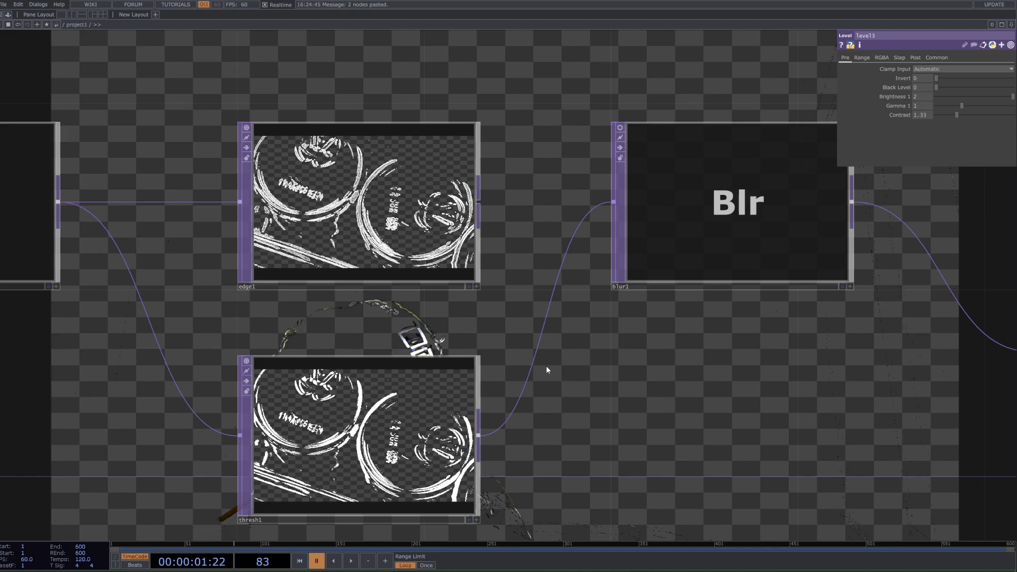
pyautogui.scroll(-5, 492, 337)
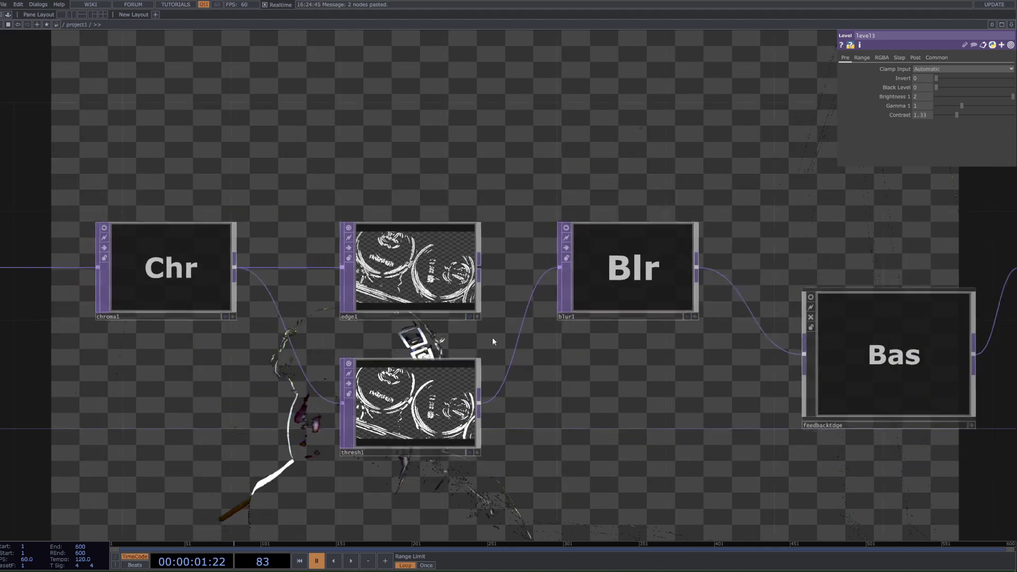
pyautogui.moveTo(434, 181); pyautogui.dragTo(445, 435, button='right')
pyautogui.press('v')
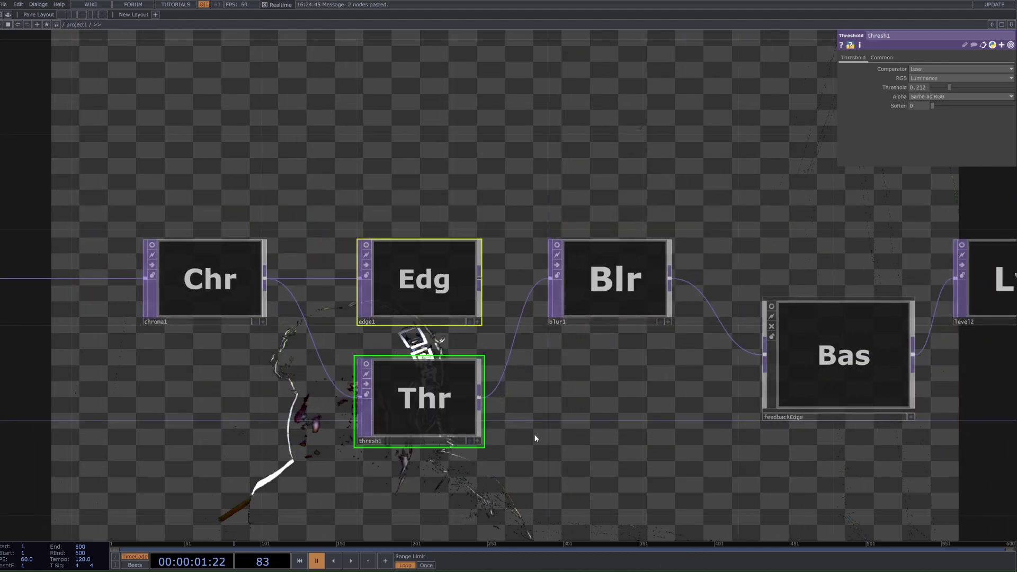
# Insert a Threshold TOP into the connection between the new Chroma Key and the Null
pyautogui.scroll(-6, 534, 434)
pyautogui.moveTo(581, 424); pyautogui.dragTo(483, 266)
pyautogui.moveTo(506, 450); pyautogui.dragTo(460, 265)
pyautogui.moveTo(459, 436); pyautogui.dragTo(459, 286)
pyautogui.scroll(5, 480, 522)
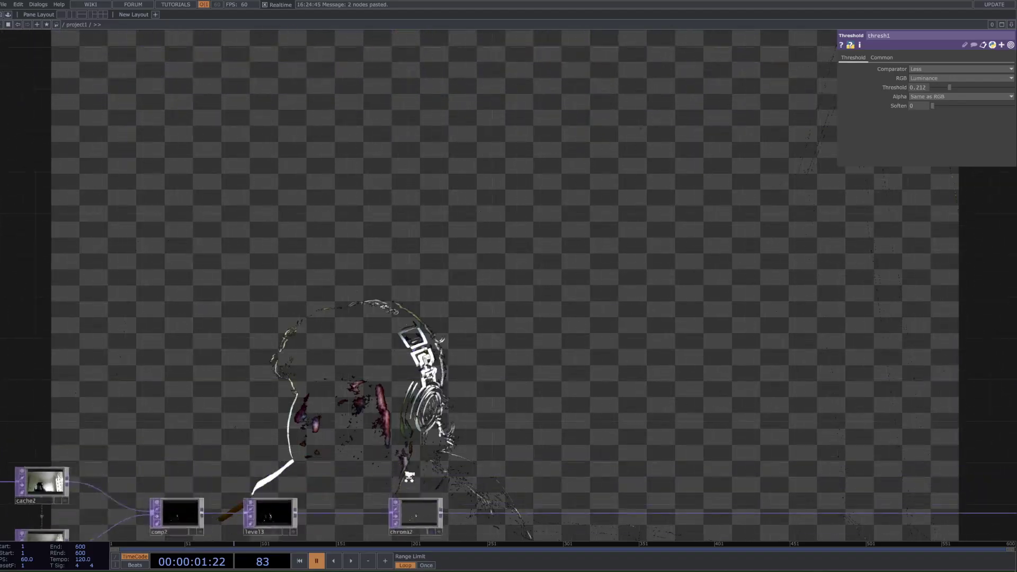
pyautogui.moveTo(479, 522); pyautogui.dragTo(435, 364)
pyautogui.moveTo(439, 304); pyautogui.dragTo(413, 301)
pyautogui.moveTo(428, 342); pyautogui.dragTo(313, 338)
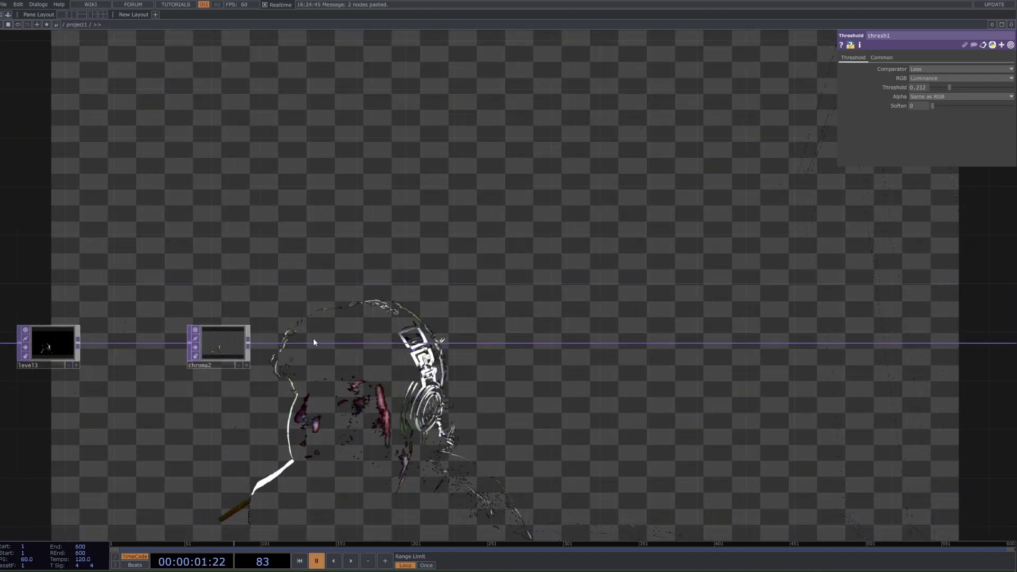
pyautogui.click(335, 334)
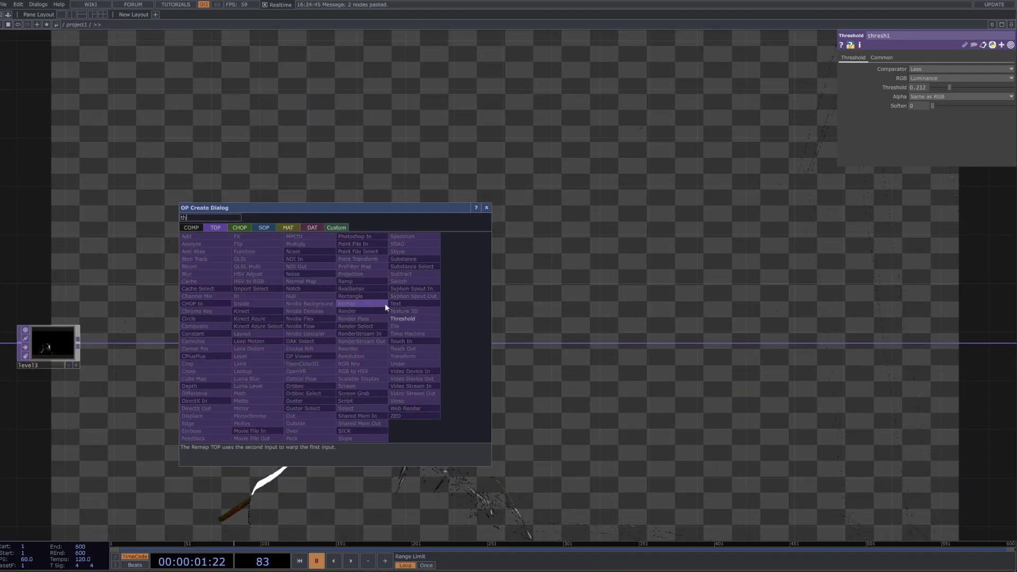
pyautogui.click(385, 303)
pyautogui.click(352, 348)
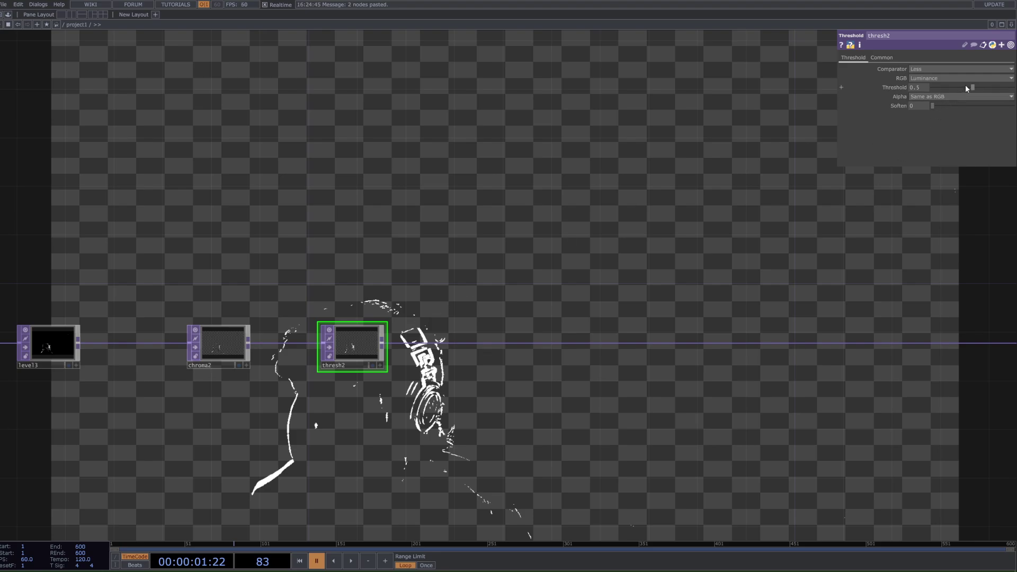
# Set the new Threshold TOP's Threshold to 0.342 and Soften to 0.098 with playback resumed
pyautogui.moveTo(965, 87)
pyautogui.mouseDown()
pyautogui.moveTo(939, 90)
pyautogui.moveTo(949, 88)
pyautogui.mouseUp()
pyautogui.press('space')
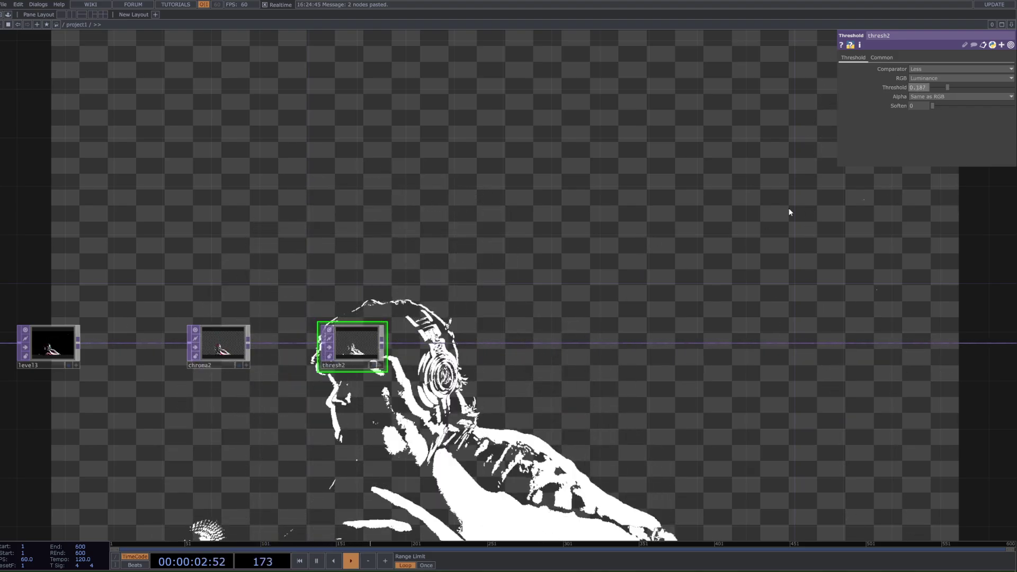
pyautogui.moveTo(944, 108); pyautogui.dragTo(959, 87)
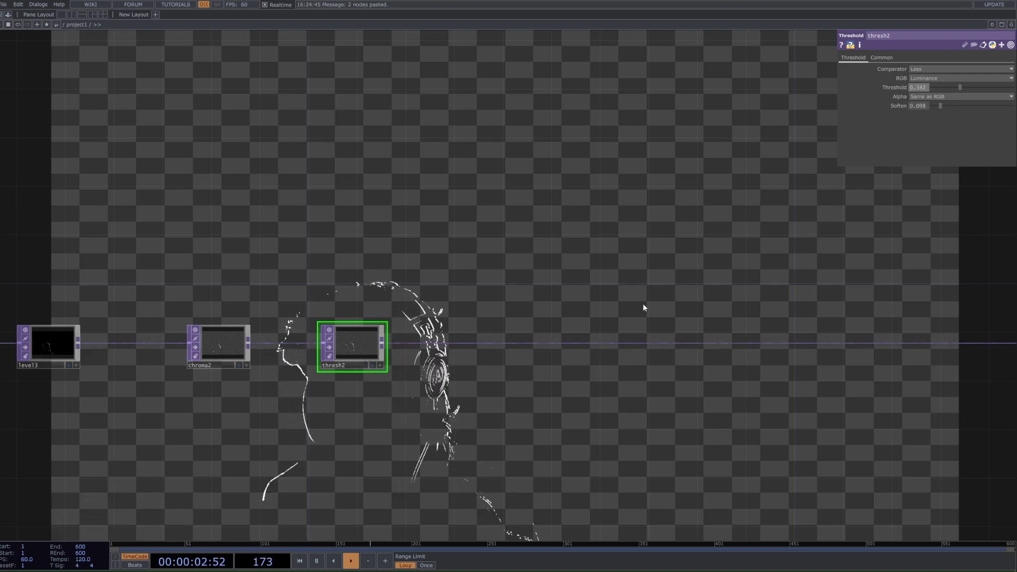
# Insert a Blur TOP into the connection between the new Threshold and the Null
pyautogui.moveTo(645, 319); pyautogui.dragTo(454, 318)
pyautogui.scroll(-3, 180, 366)
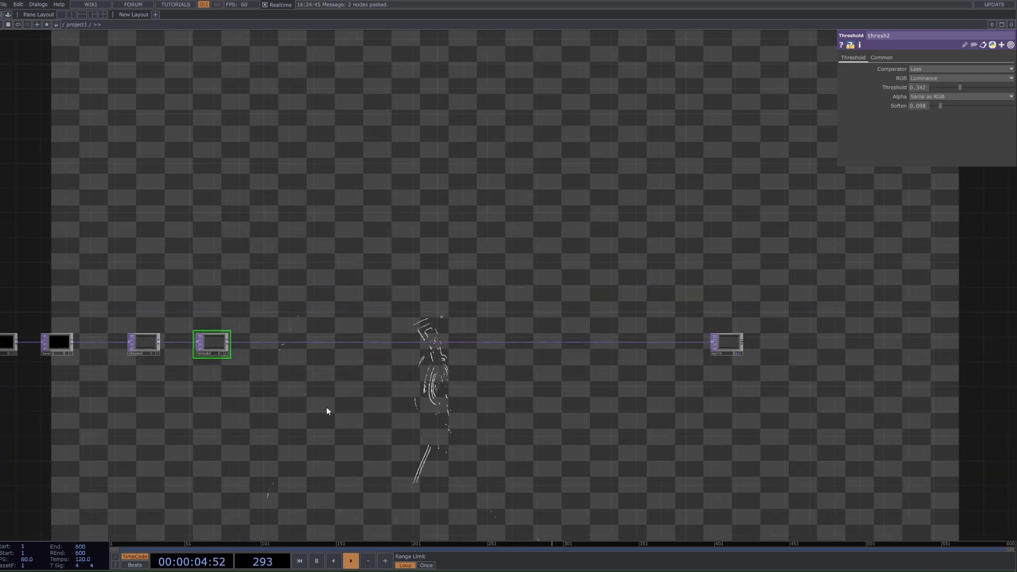
pyautogui.scroll(-3, 307, 318)
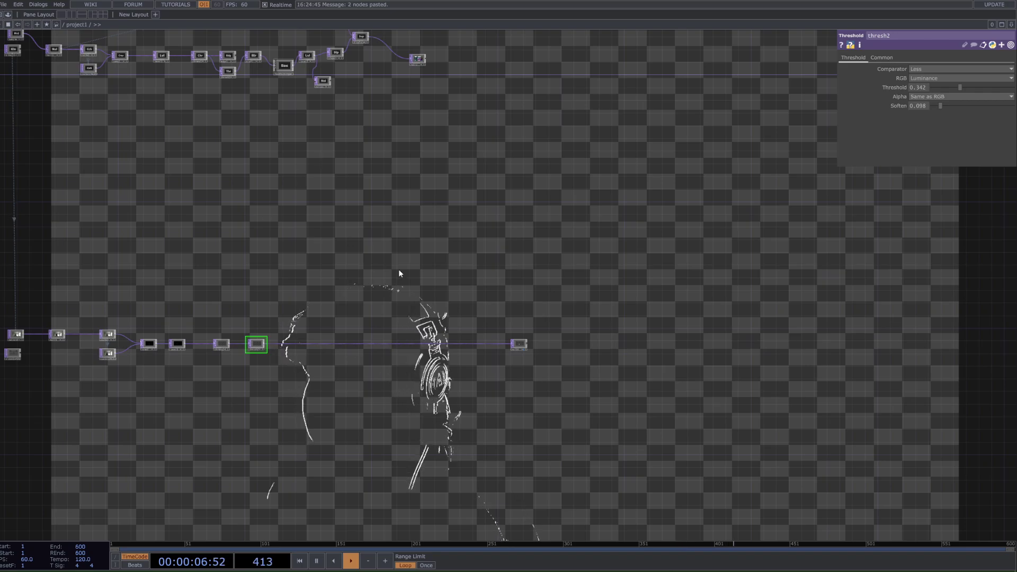
pyautogui.scroll(5, 265, 350)
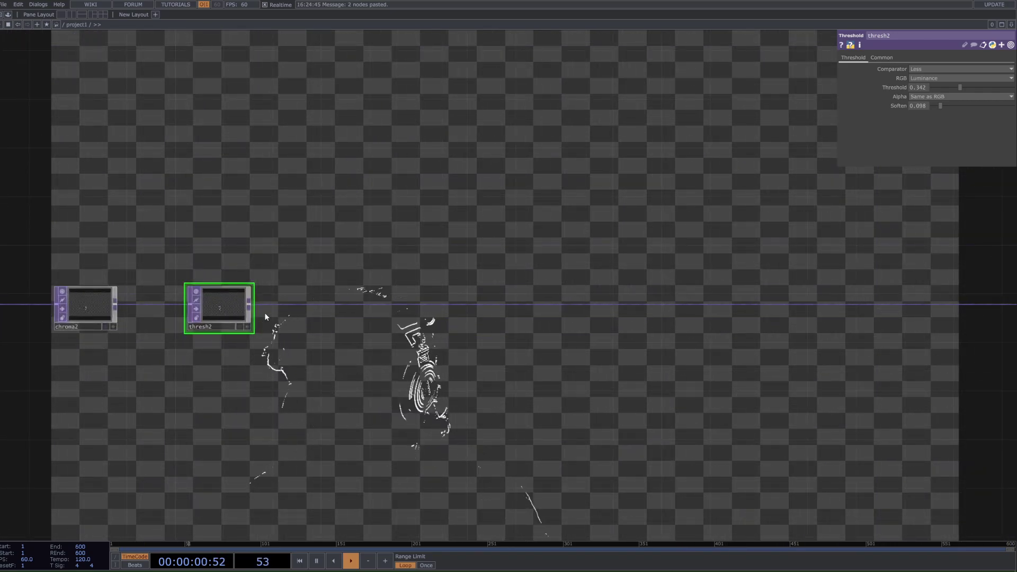
pyautogui.rightClick(325, 305)
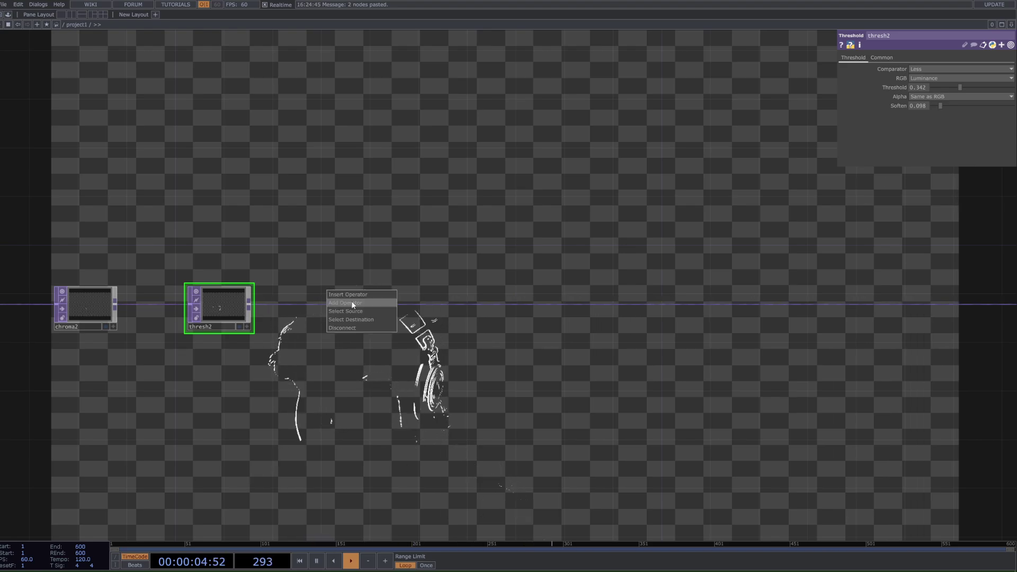
pyautogui.click(361, 292)
pyautogui.write('blur')
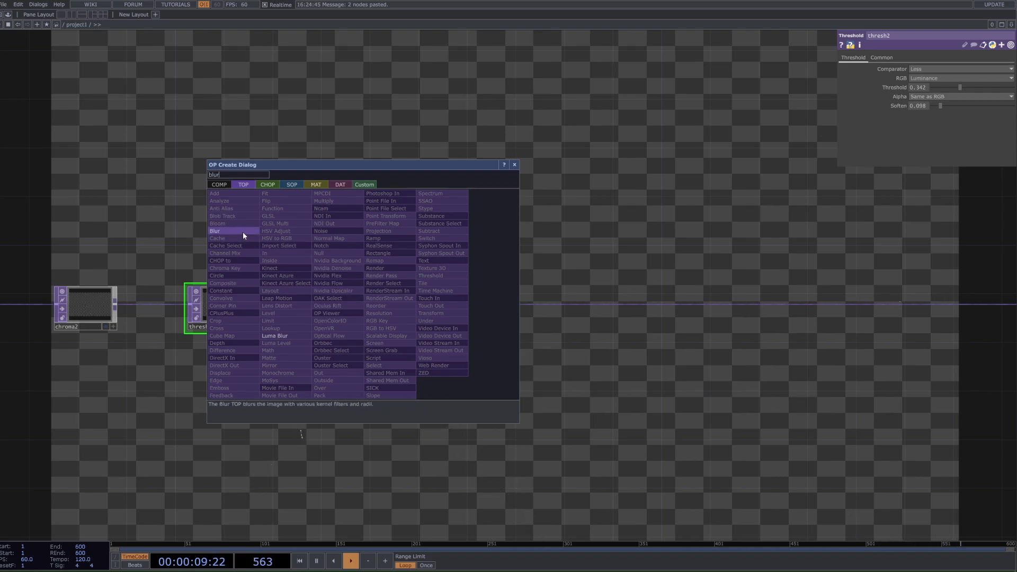
pyautogui.click(243, 231)
pyautogui.click(359, 318)
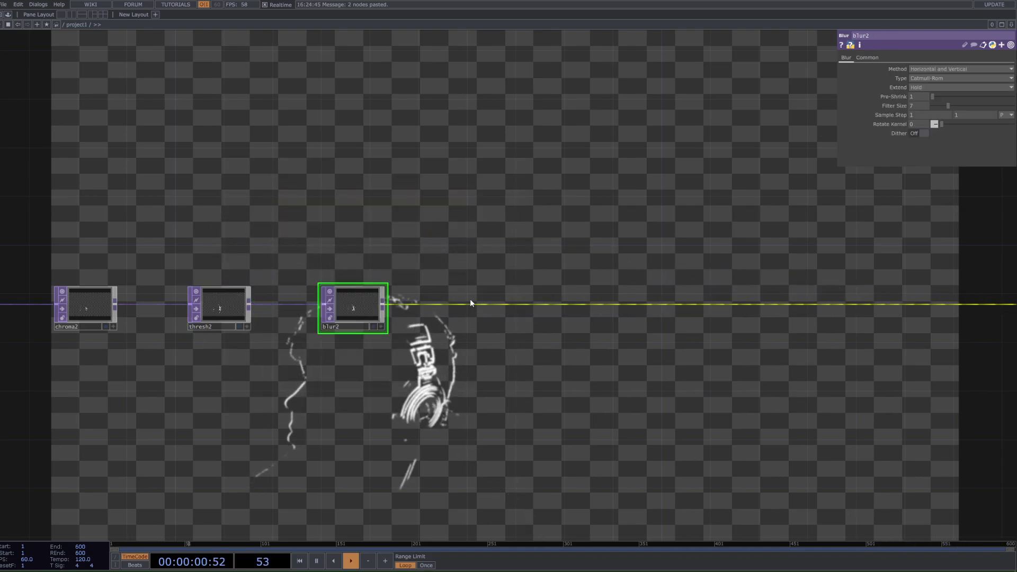
# Check the Blur's parameters in the example network and reselect the new Blur in the lower chain
pyautogui.scroll(-3, 519, 286)
pyautogui.scroll(-2, 527, 309)
pyautogui.moveTo(536, 137); pyautogui.dragTo(538, 406)
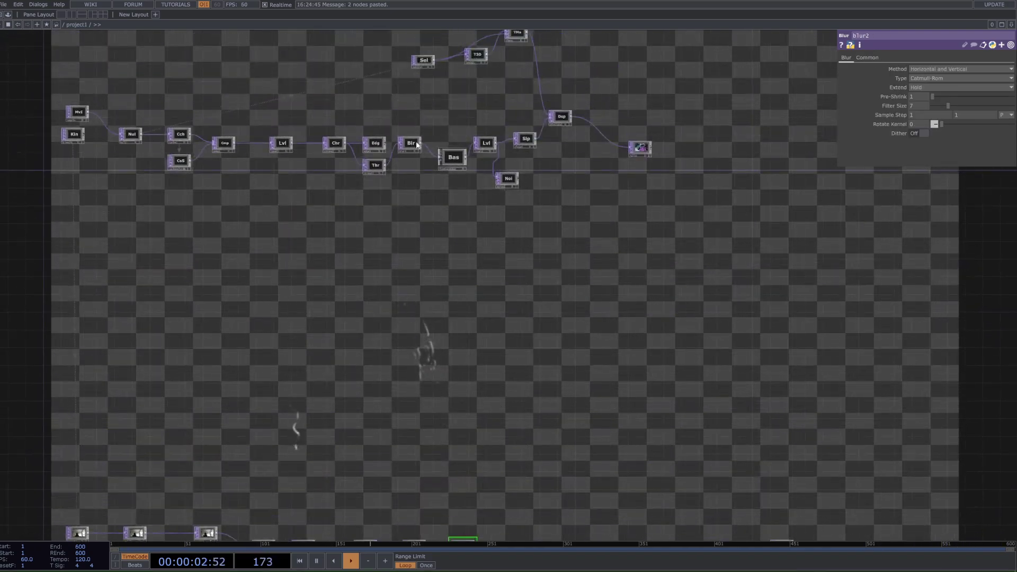
pyautogui.click(416, 144)
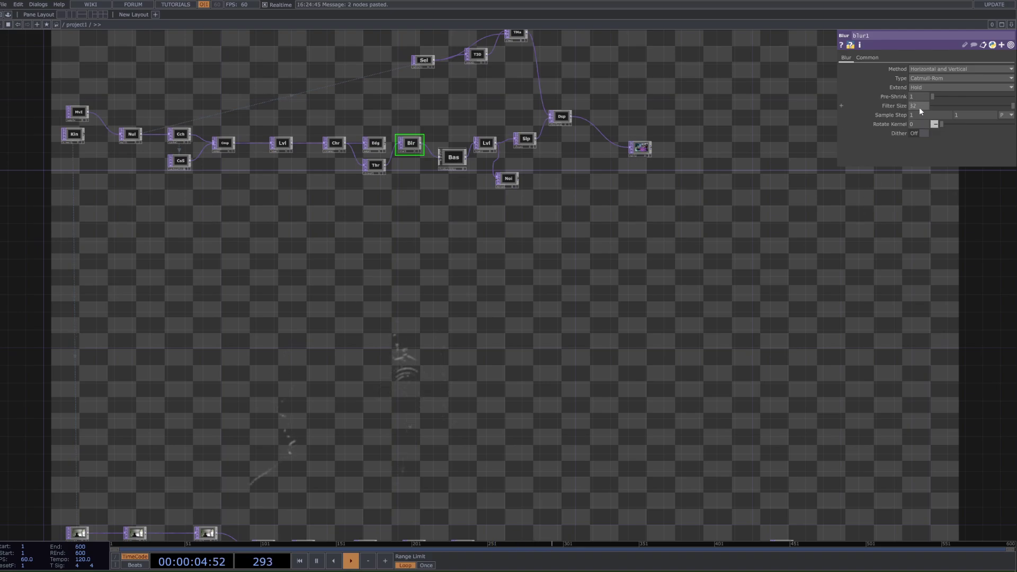
pyautogui.moveTo(599, 208); pyautogui.dragTo(445, 31)
pyautogui.scroll(3, 283, 383)
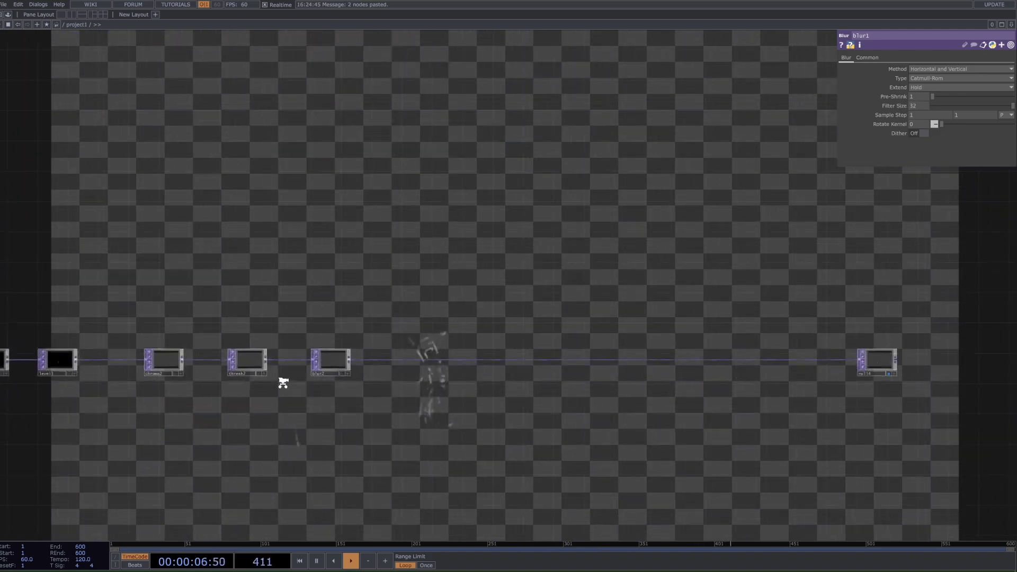
pyautogui.moveTo(283, 383); pyautogui.dragTo(322, 366, button='middle')
pyautogui.click(323, 365)
pyautogui.moveTo(407, 354); pyautogui.dragTo(537, 351)
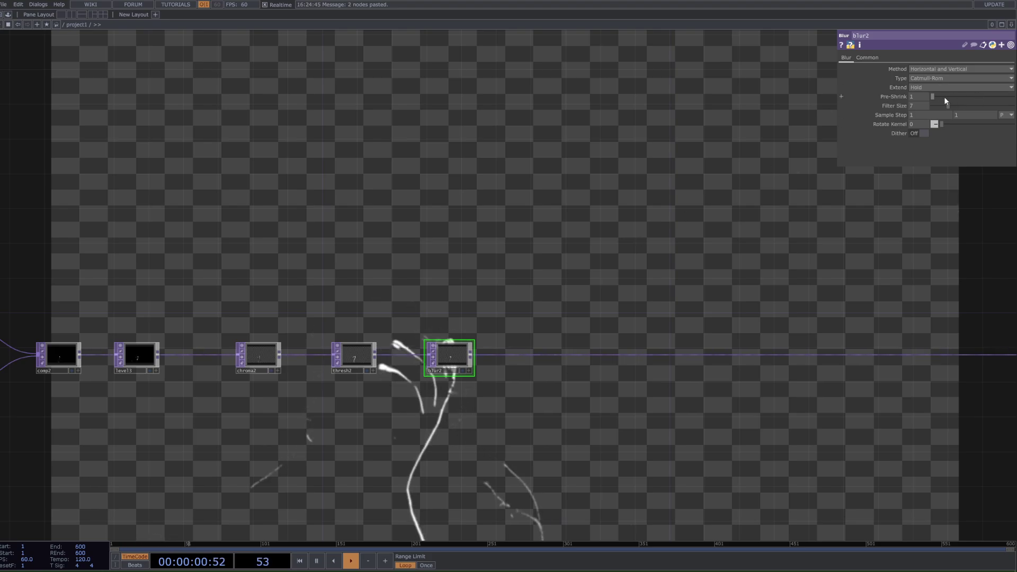
# Set the new Blur's Filter Size to 120
pyautogui.moveTo(921, 106); pyautogui.dragTo(874, 103)
pyautogui.write('1')
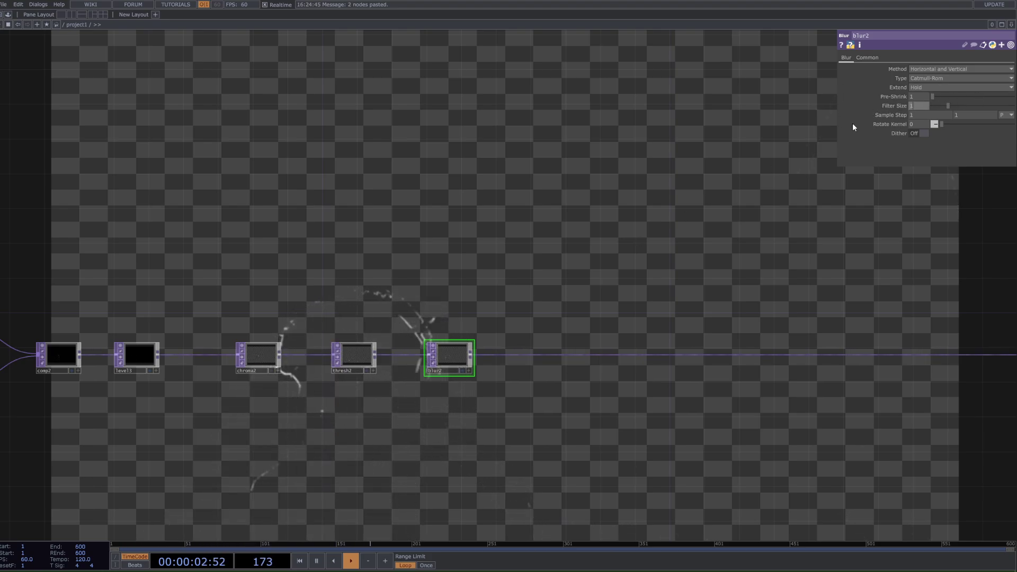
pyautogui.write('20')
pyautogui.scroll(2, 741, 212)
pyautogui.moveTo(525, 280); pyautogui.dragTo(571, 242)
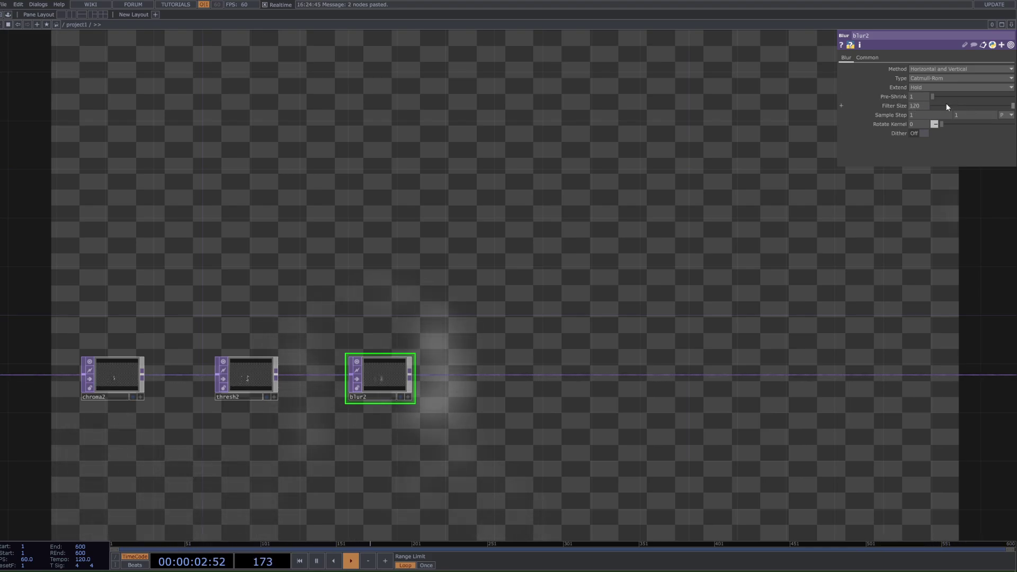
# Set the new Blur's Filter Size to 32 and its Pre-Shrink to 2
pyautogui.moveTo(947, 106); pyautogui.dragTo(961, 105)
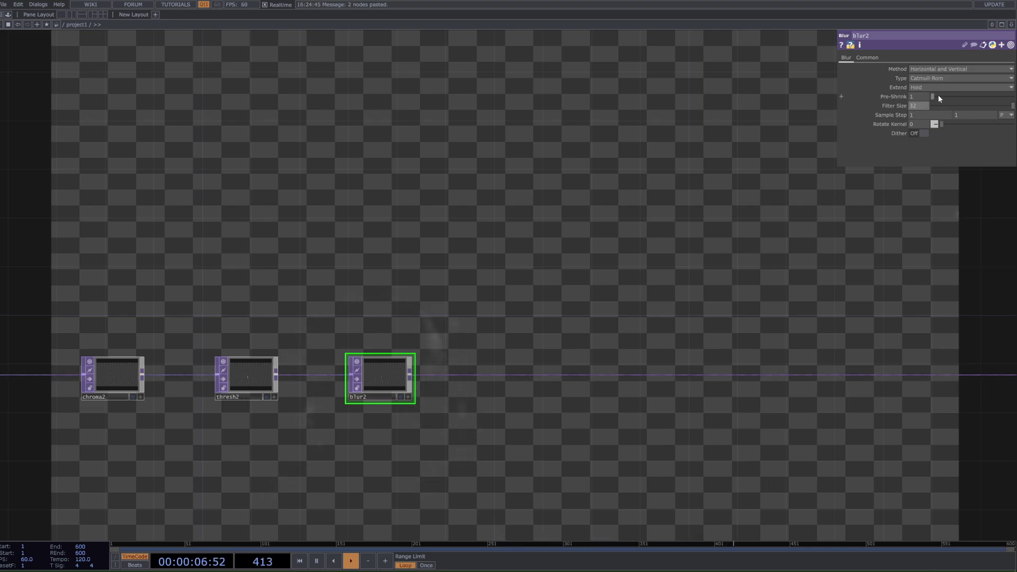
pyautogui.moveTo(939, 96); pyautogui.dragTo(963, 95)
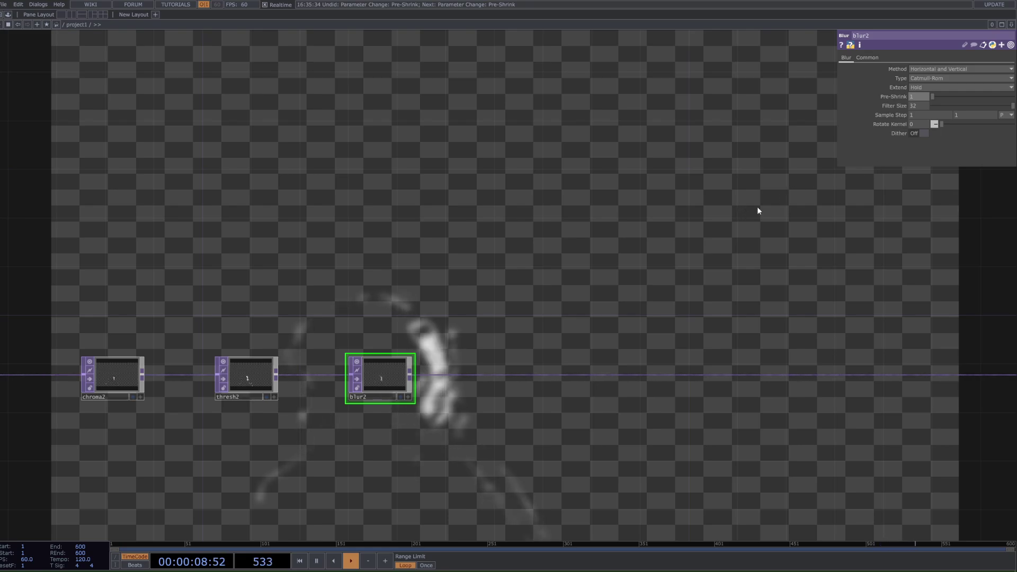
pyautogui.moveTo(638, 261); pyautogui.dragTo(569, 283)
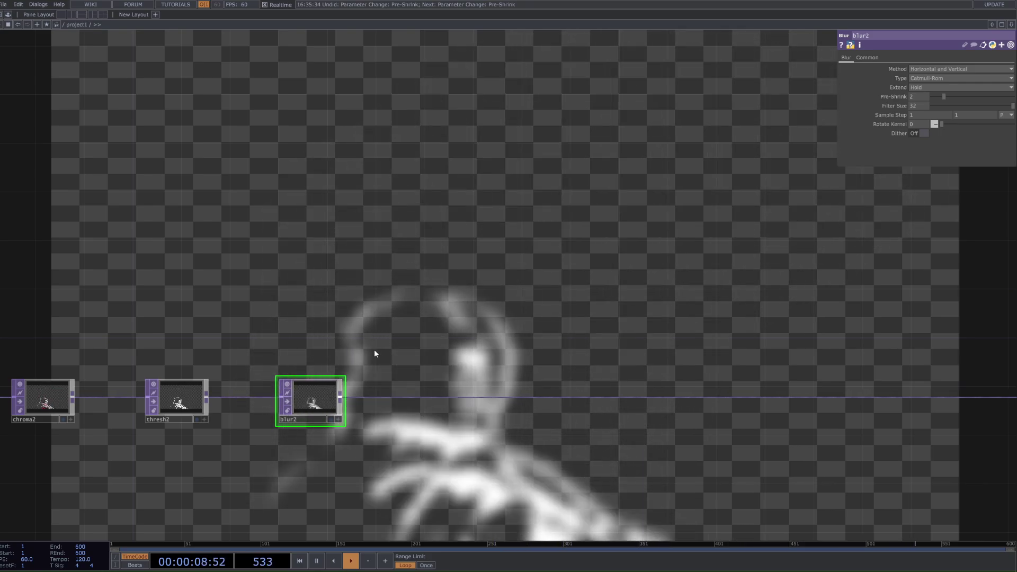
# Add the feedbackEdge component from the ImageFilters palette after the new Blur, and close the palette
pyautogui.moveTo(433, 343); pyautogui.dragTo(573, 353)
pyautogui.scroll(-3, 139, 374)
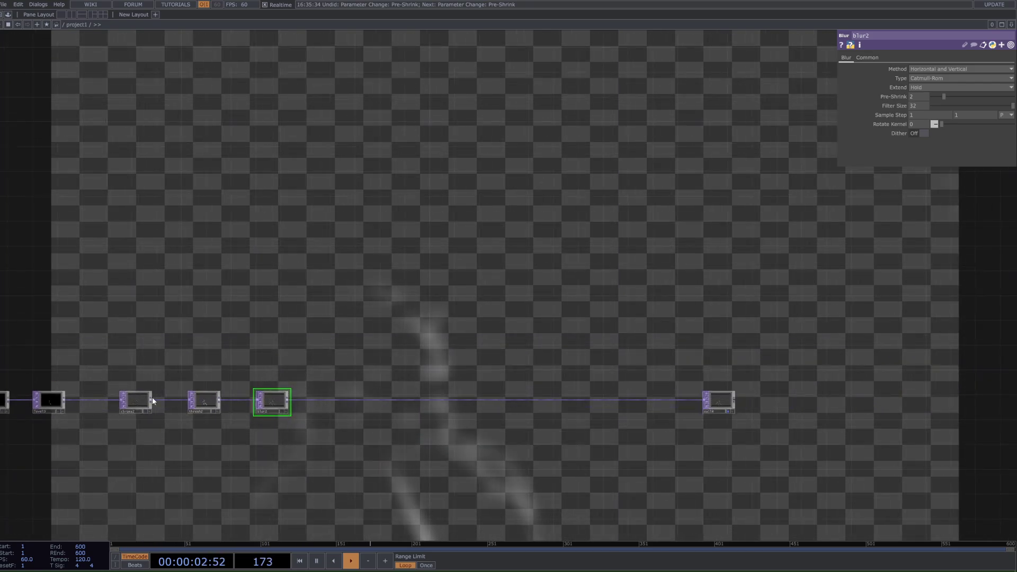
pyautogui.scroll(-3, 220, 415)
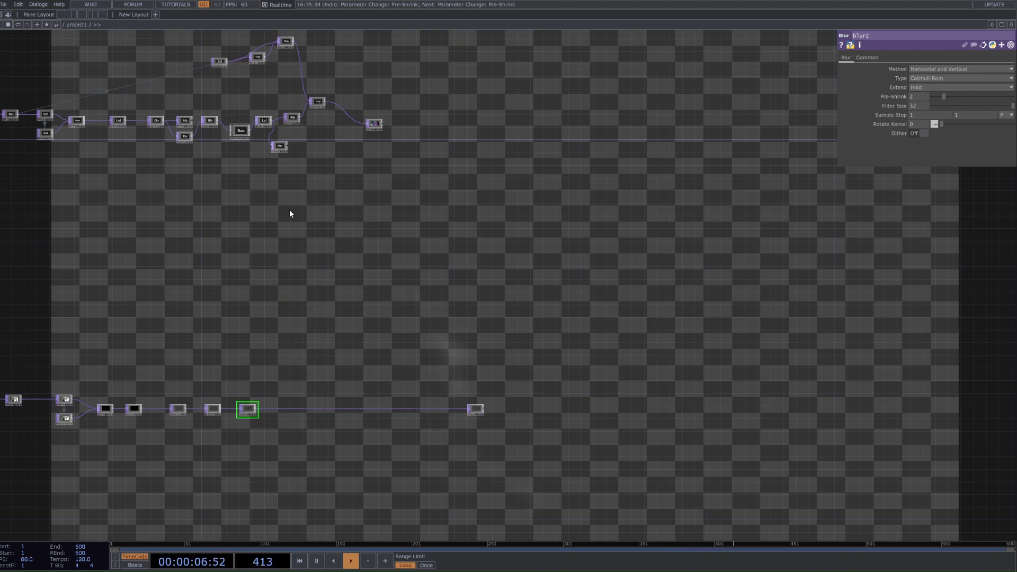
pyautogui.click(8, 16)
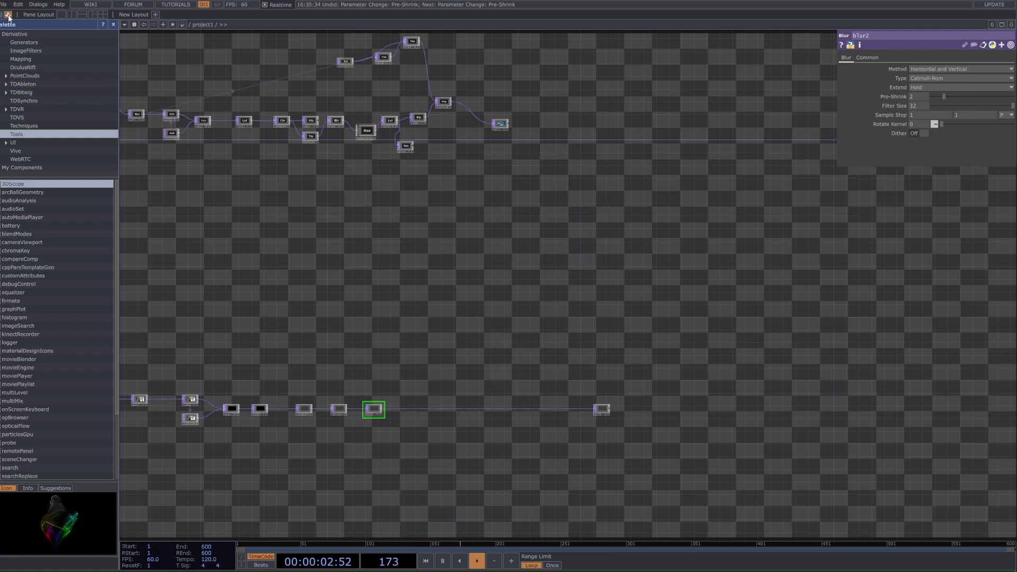
pyautogui.click(31, 52)
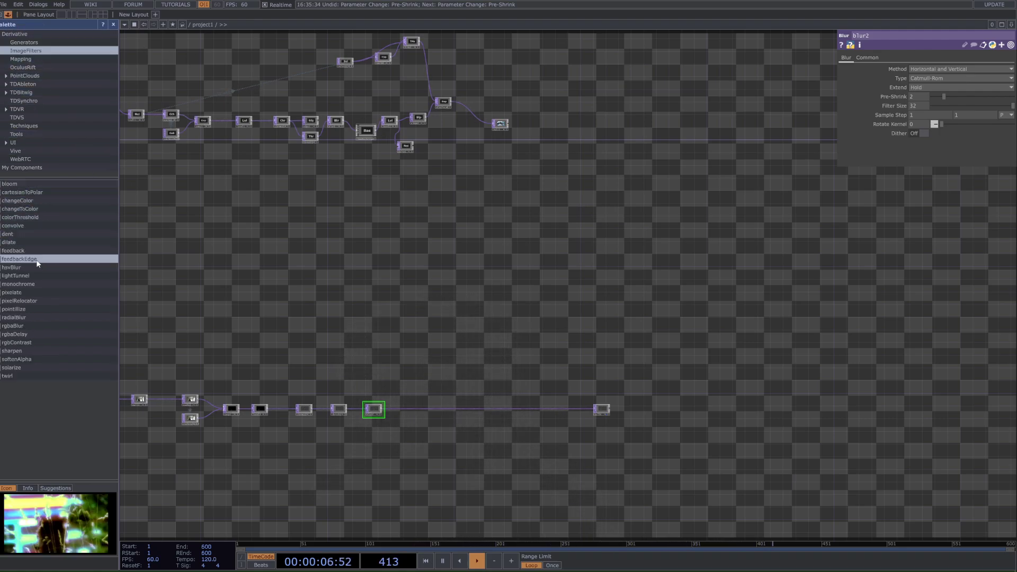
pyautogui.moveTo(37, 264); pyautogui.dragTo(416, 411)
pyautogui.scroll(5, 408, 416)
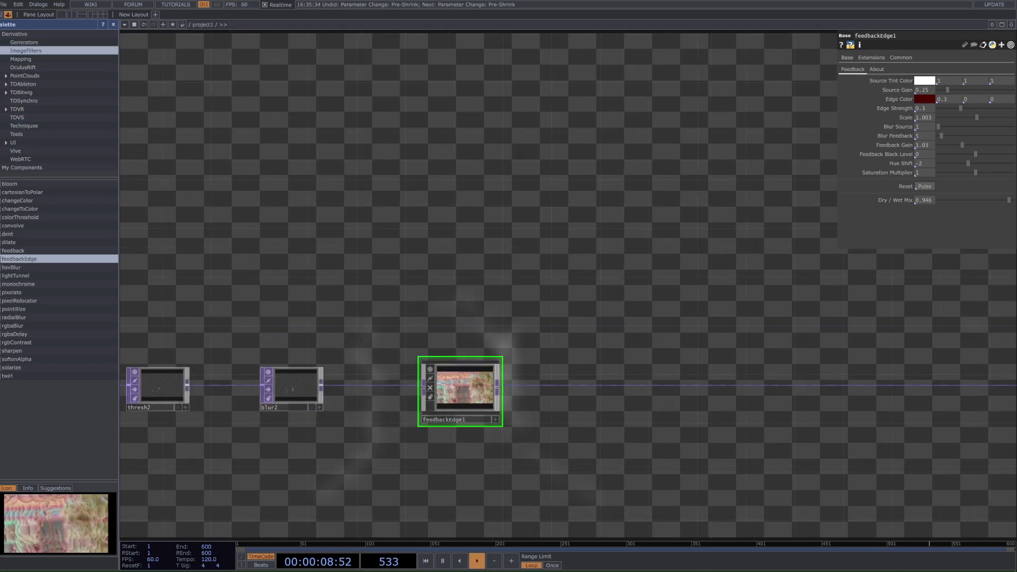
pyautogui.click(113, 25)
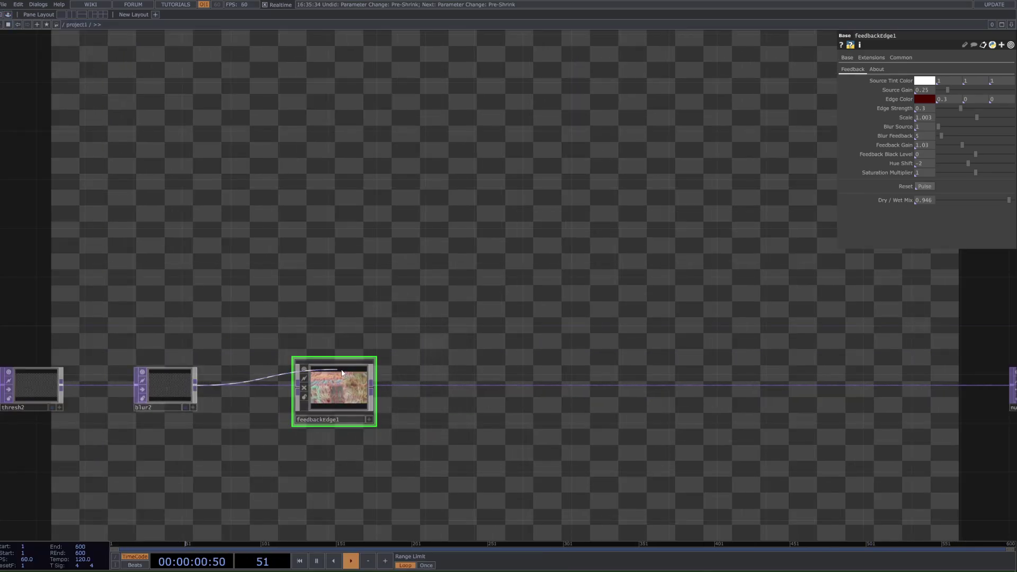
# Wire the feedbackEdge component between the new Blur and the Null, placing it slightly below the chain
pyautogui.moveTo(339, 385); pyautogui.dragTo(325, 434)
pyautogui.scroll(2, 334, 448)
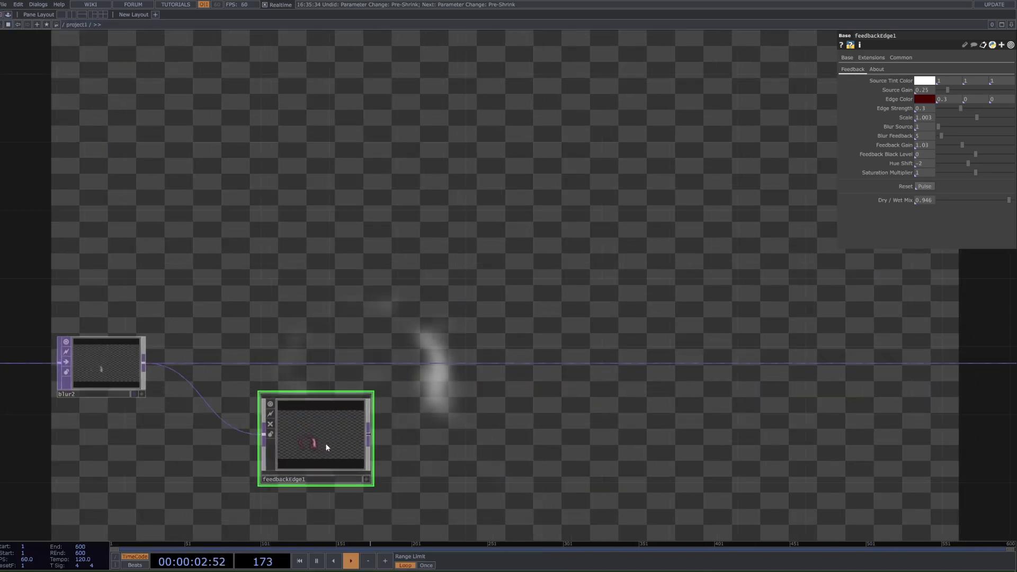
pyautogui.scroll(5, 346, 469)
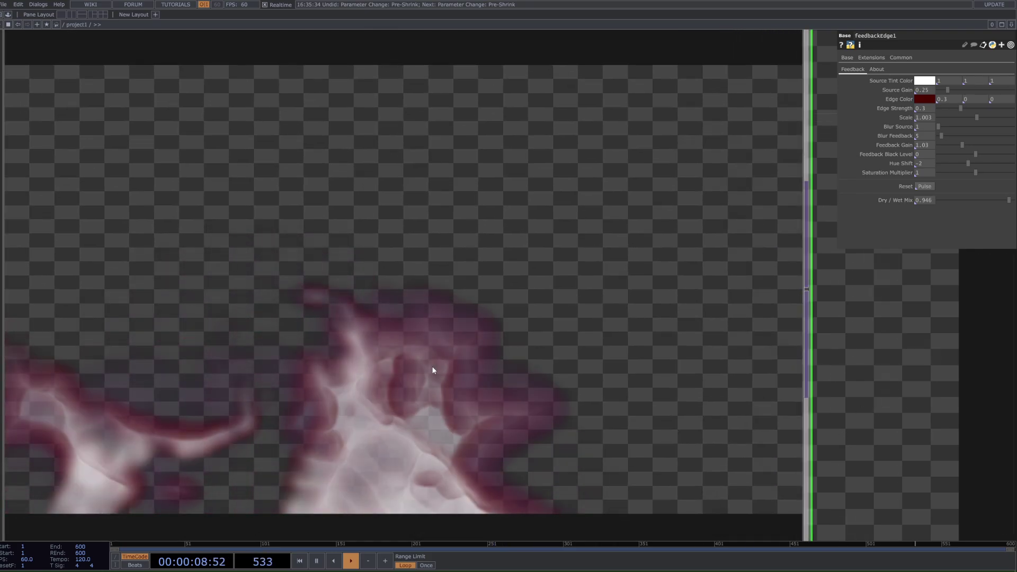
pyautogui.scroll(-5, 471, 405)
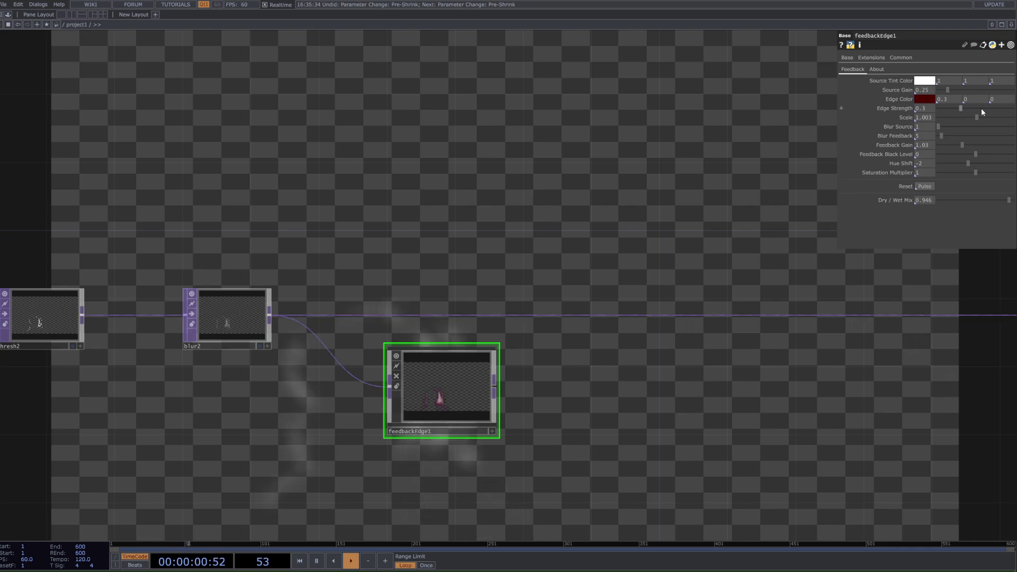
pyautogui.scroll(-5, 307, 411)
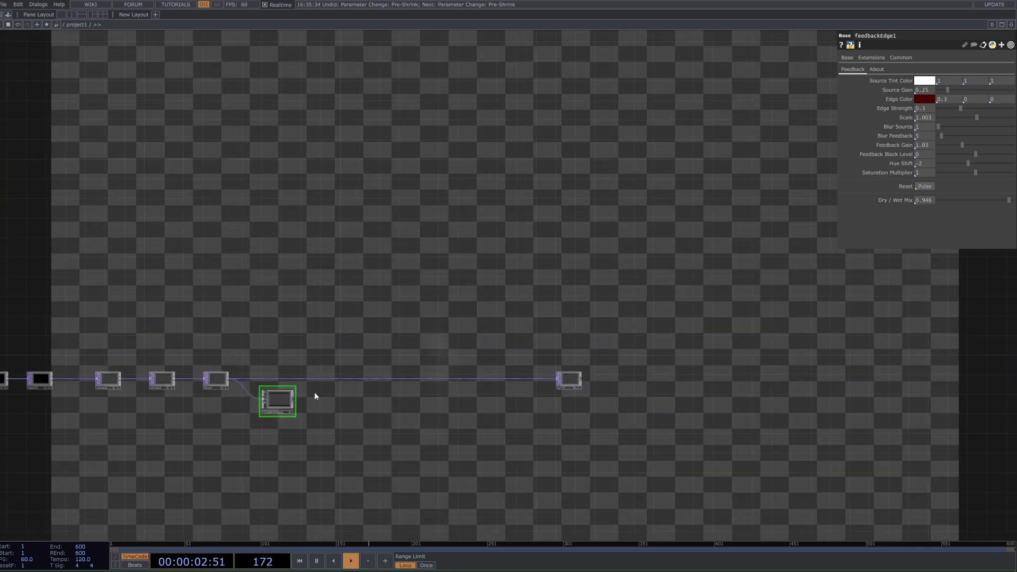
pyautogui.click(332, 379)
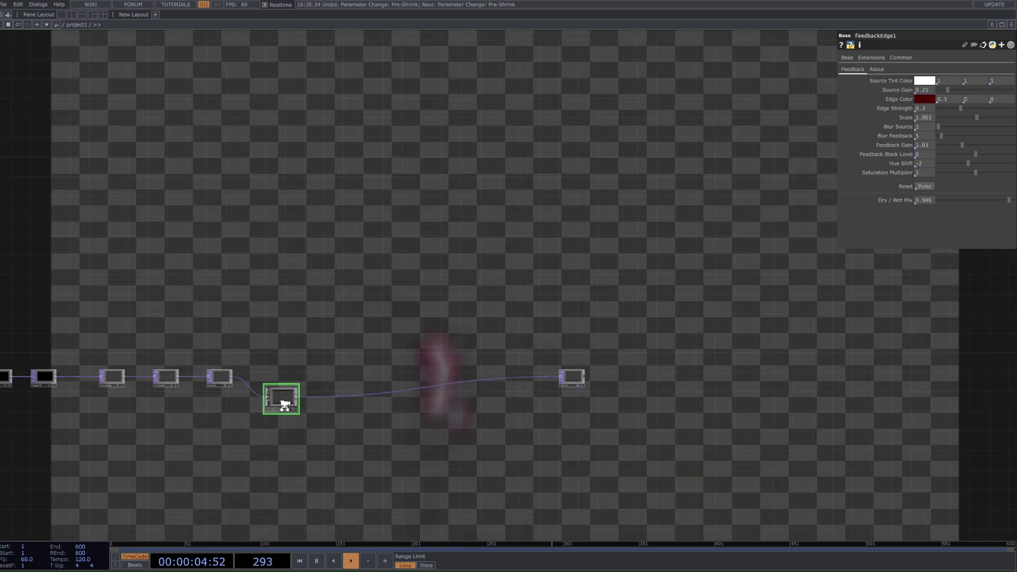
pyautogui.scroll(5, 400, 343)
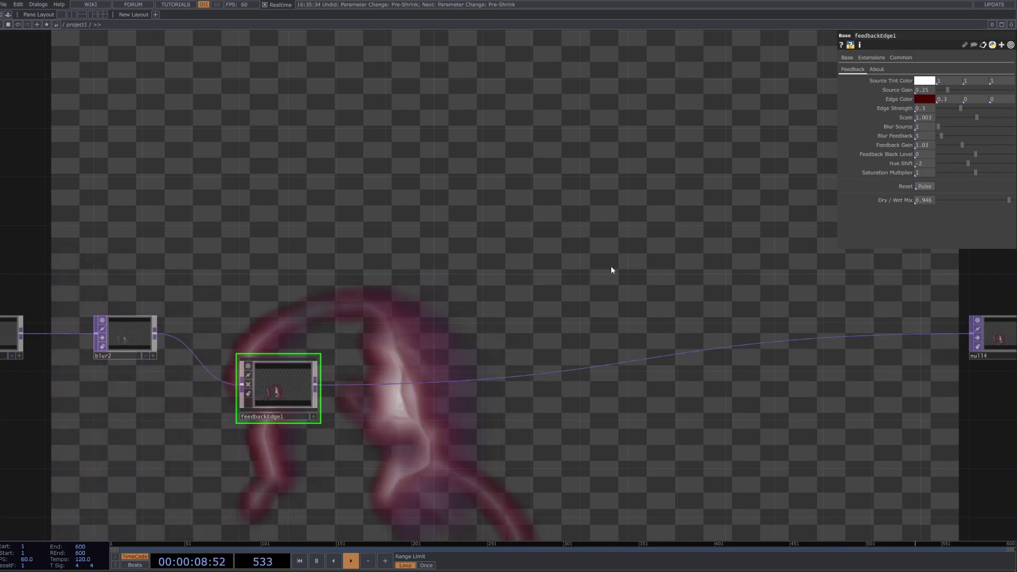
# Check the settings of the Level that follows the feedback component in the example network
pyautogui.scroll(-5, 519, 272)
pyautogui.moveTo(549, 316); pyautogui.dragTo(479, 418)
pyautogui.scroll(-4, 479, 380)
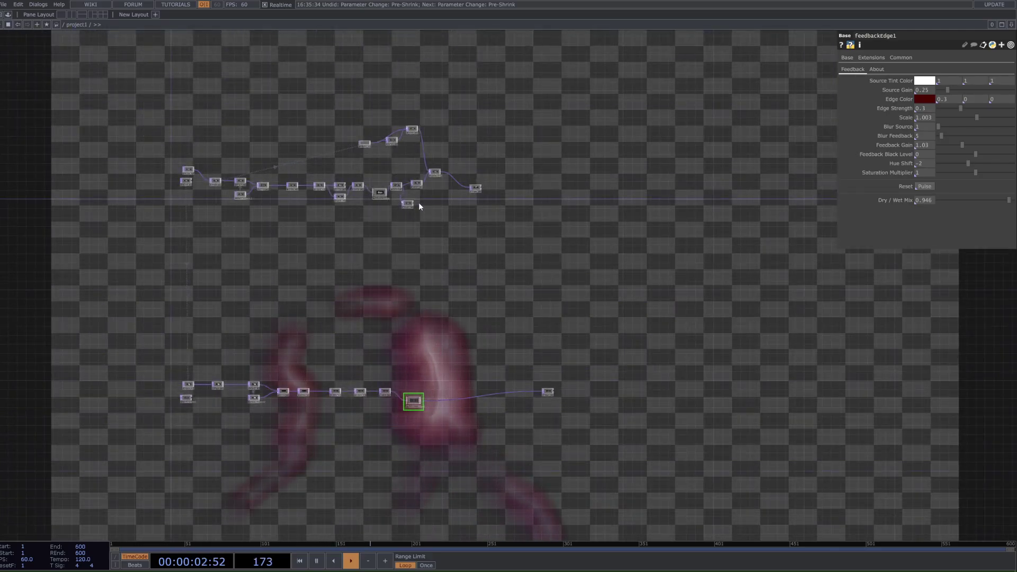
pyautogui.scroll(4, 419, 206)
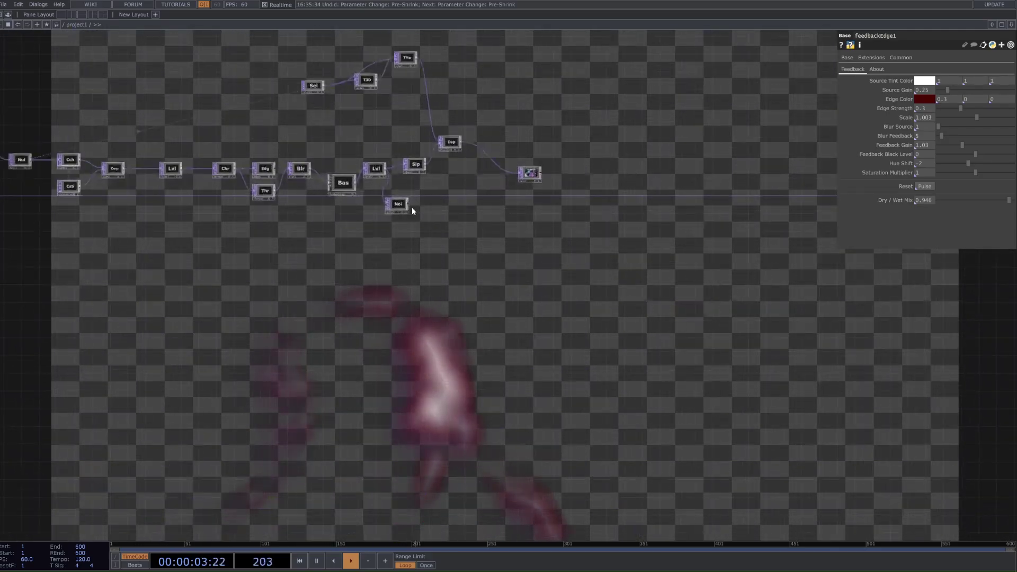
pyautogui.click(375, 168)
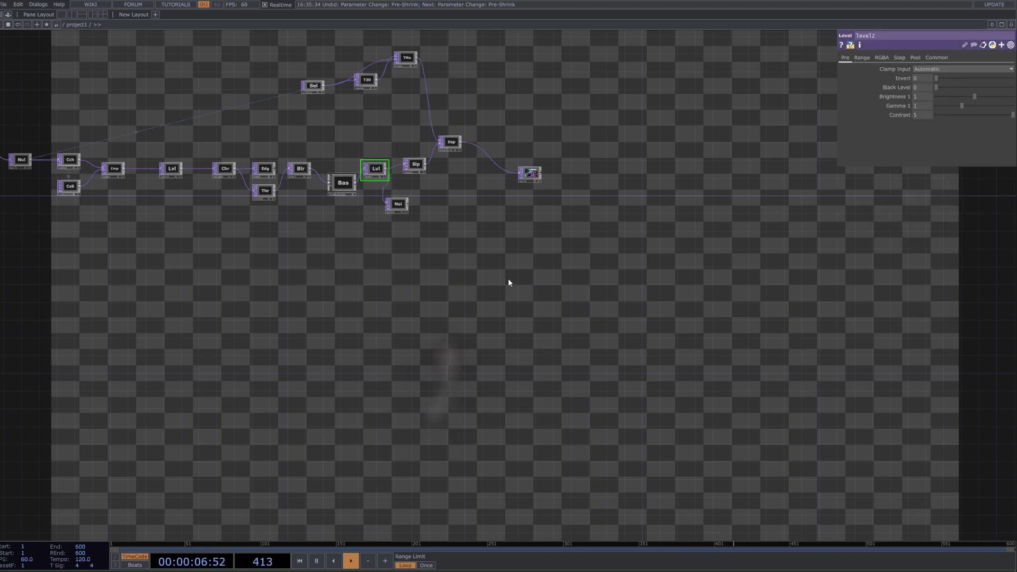
pyautogui.moveTo(393, 296); pyautogui.dragTo(381, 243)
pyautogui.scroll(4, 355, 159)
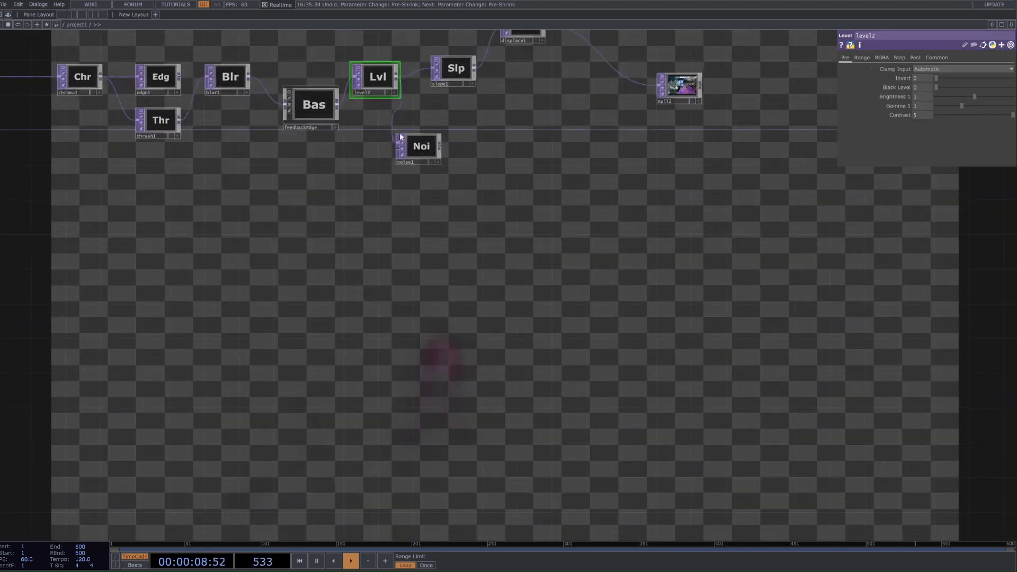
pyautogui.scroll(-6, 421, 196)
pyautogui.scroll(4, 455, 477)
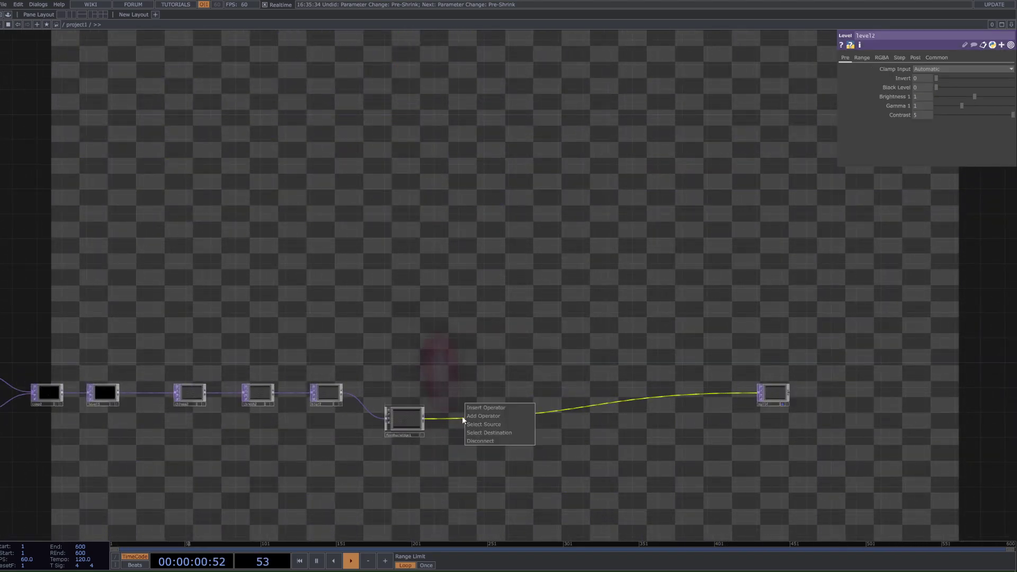
pyautogui.click(482, 409)
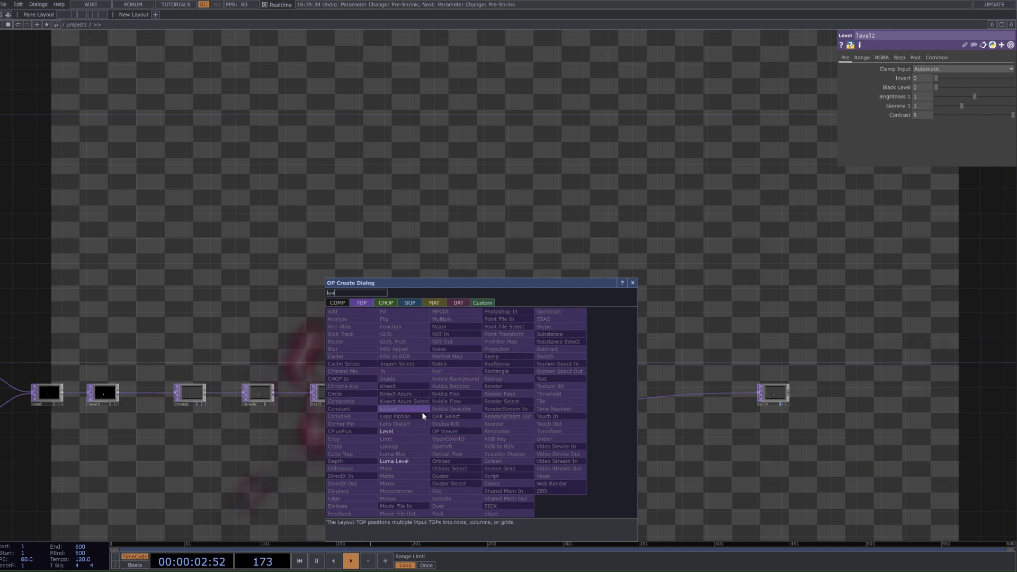
pyautogui.click(410, 432)
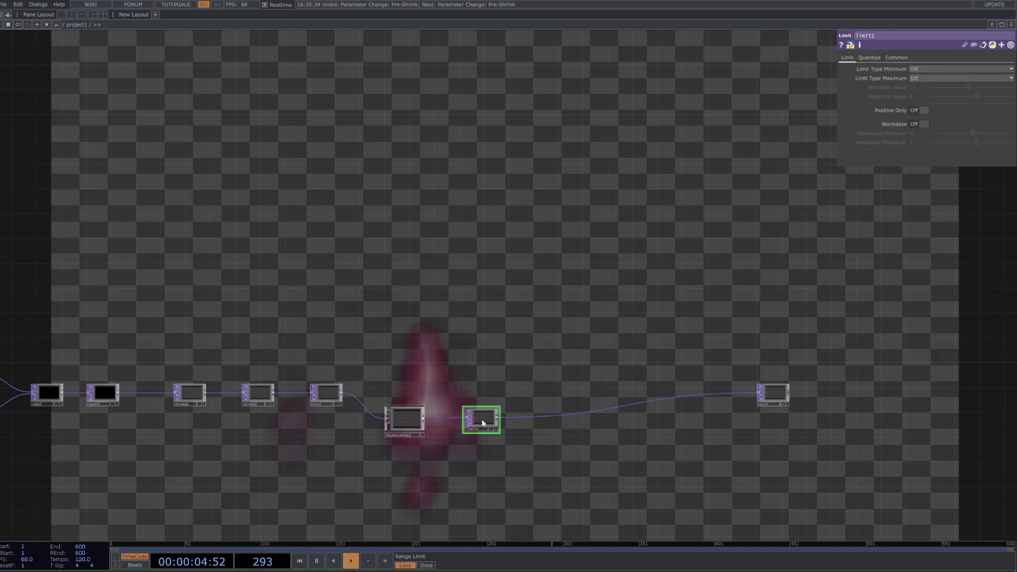
pyautogui.hotkey('ctrl', 'z')
# Insert a Level TOP between the new feedbackEdge component and the Null, and set its Contrast to 5
pyautogui.click(487, 411)
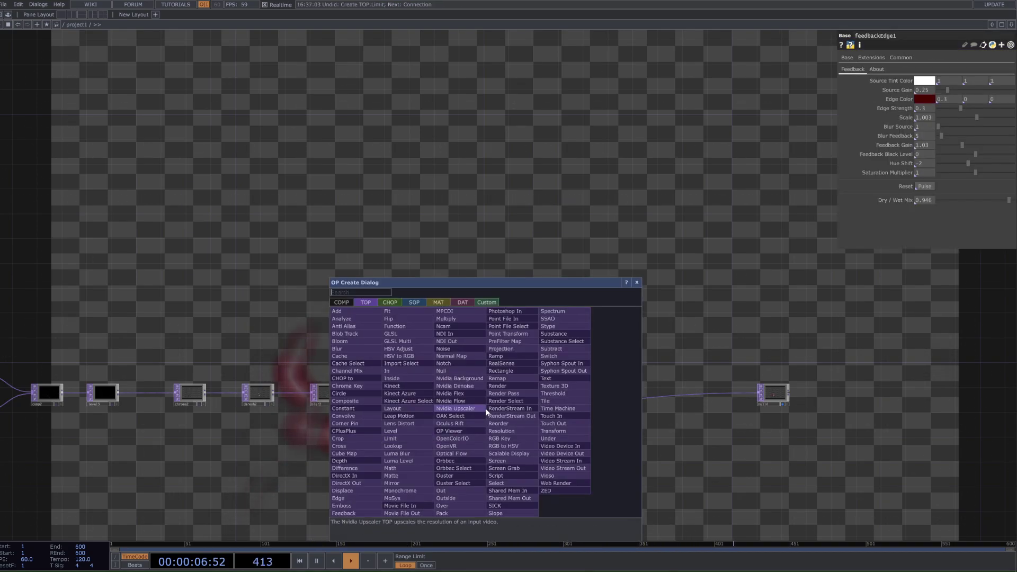
pyautogui.click(400, 431)
pyautogui.click(494, 431)
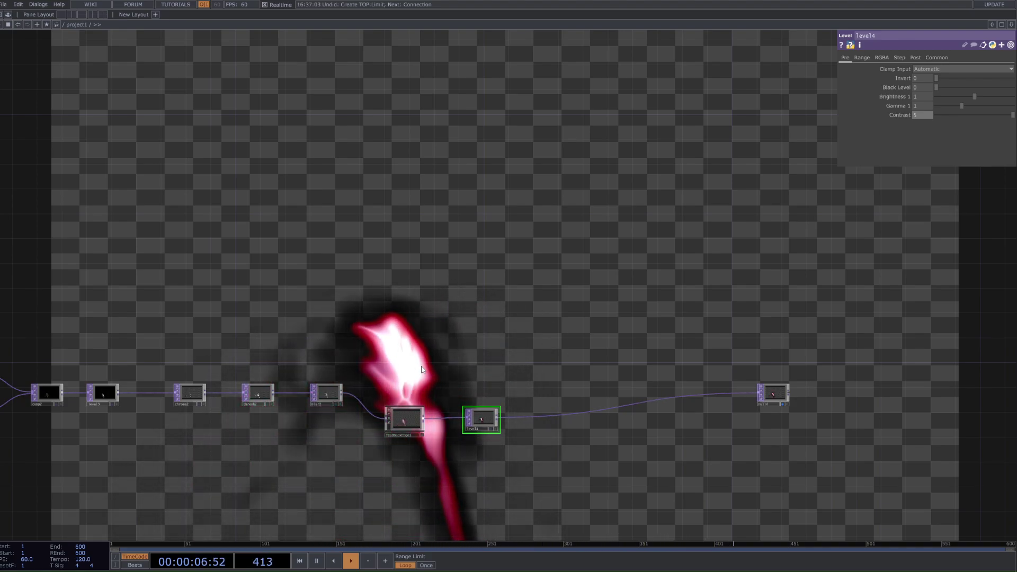
# Add a Select TOP above the start of the new chain and make it reference null3
pyautogui.scroll(-5, 525, 416)
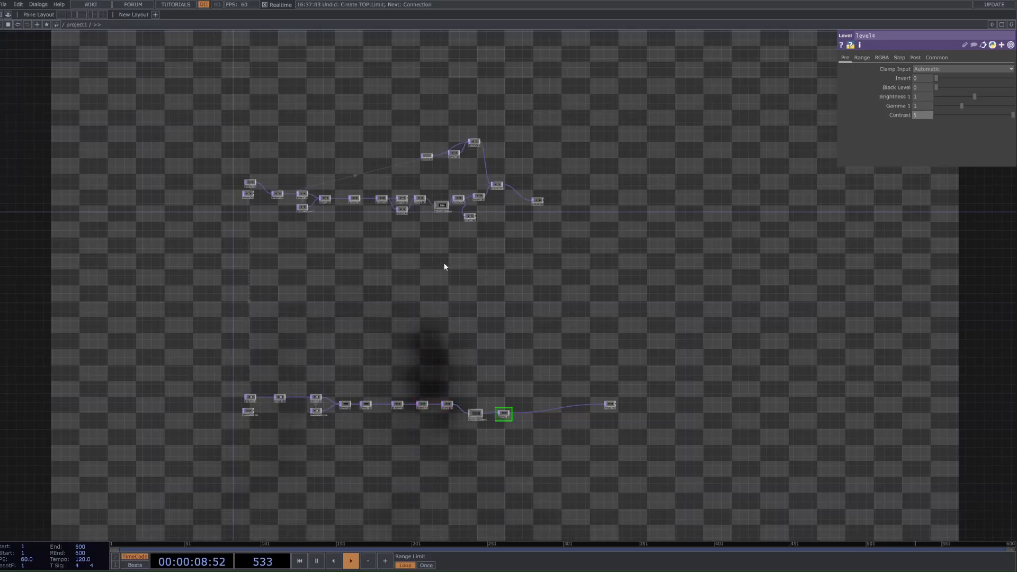
pyautogui.moveTo(537, 386); pyautogui.dragTo(468, 353)
pyautogui.scroll(3, 514, 371)
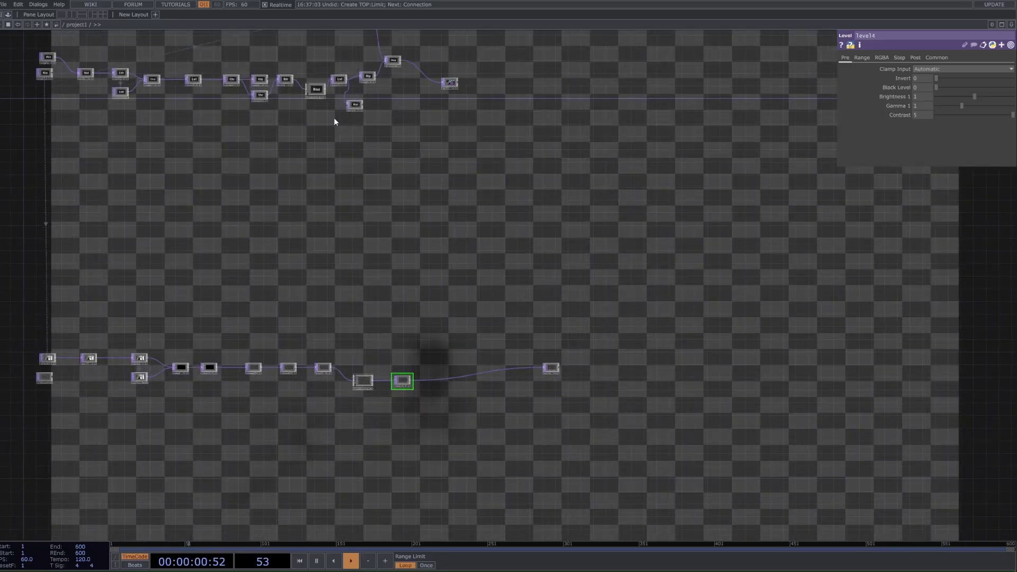
pyautogui.moveTo(411, 315); pyautogui.dragTo(432, 363)
pyautogui.moveTo(194, 380); pyautogui.dragTo(383, 354)
pyautogui.scroll(5, 280, 370)
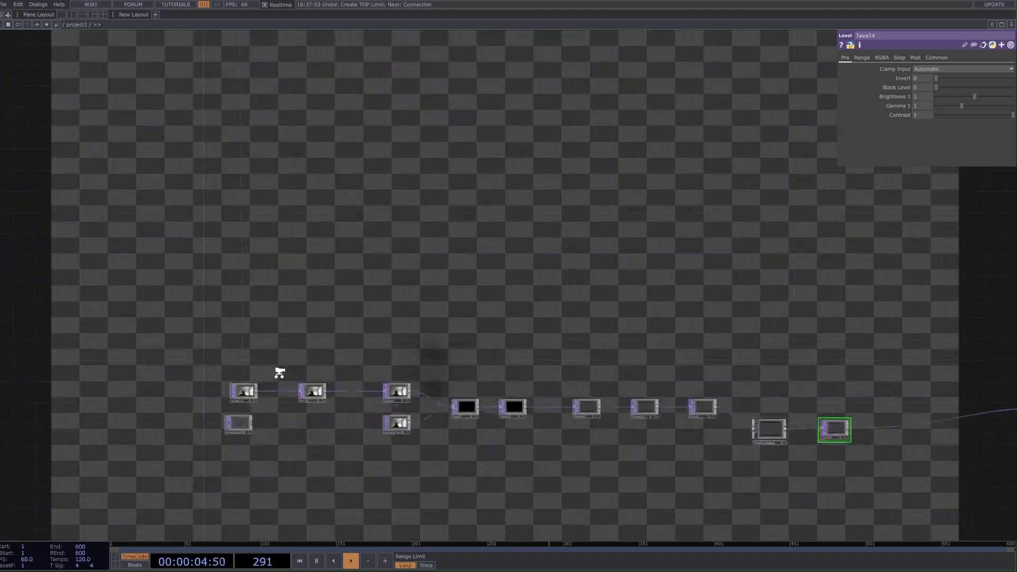
pyautogui.press('Tab')
pyautogui.write('s')
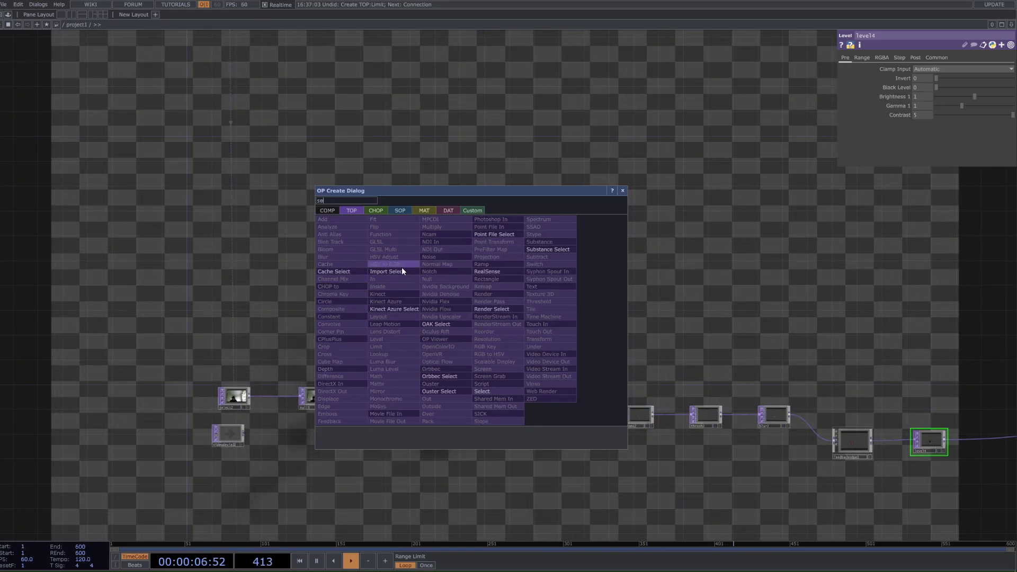
pyautogui.click(501, 391)
pyautogui.click(334, 345)
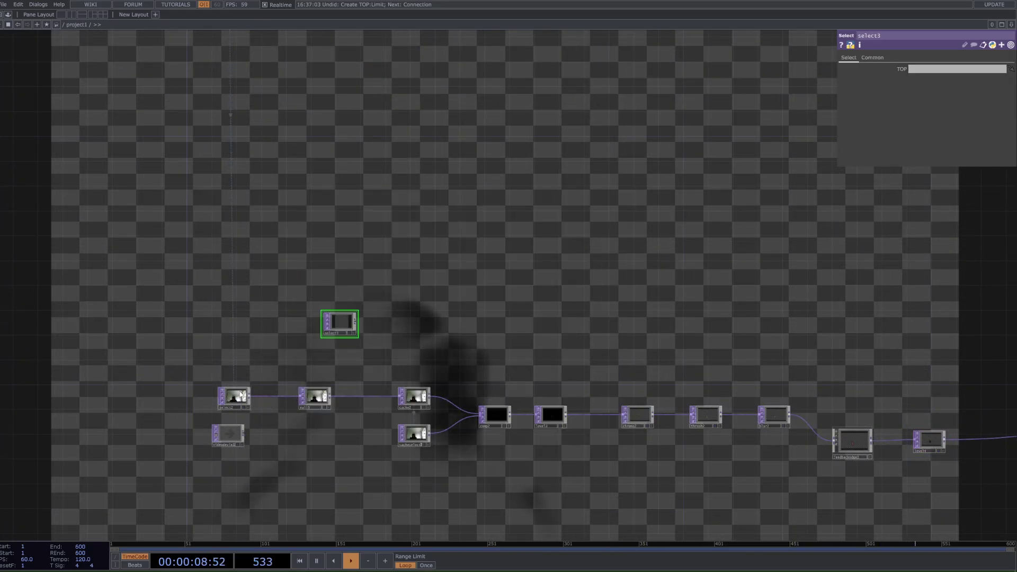
pyautogui.scroll(3, 241, 395)
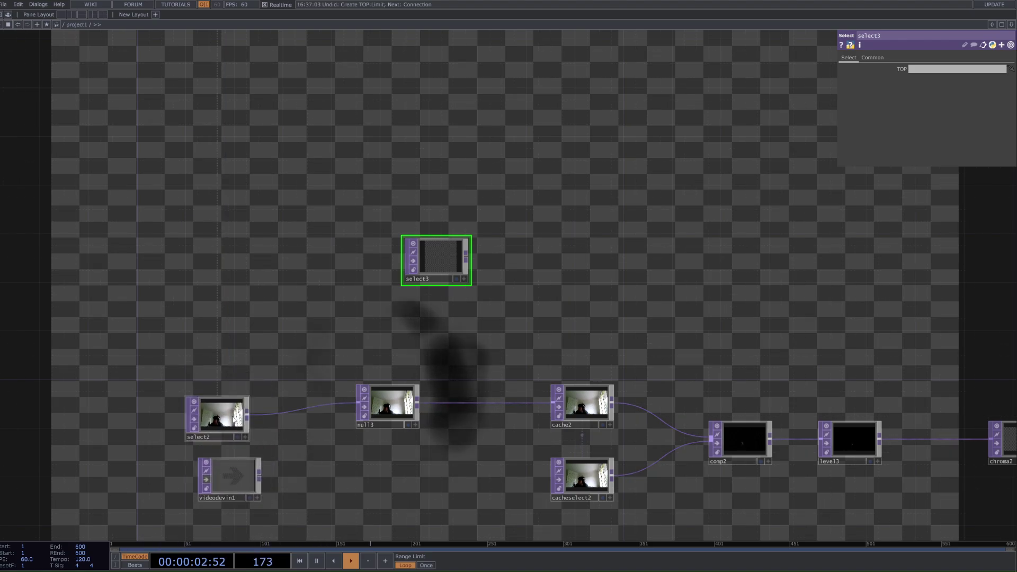
pyautogui.moveTo(395, 415); pyautogui.dragTo(447, 263)
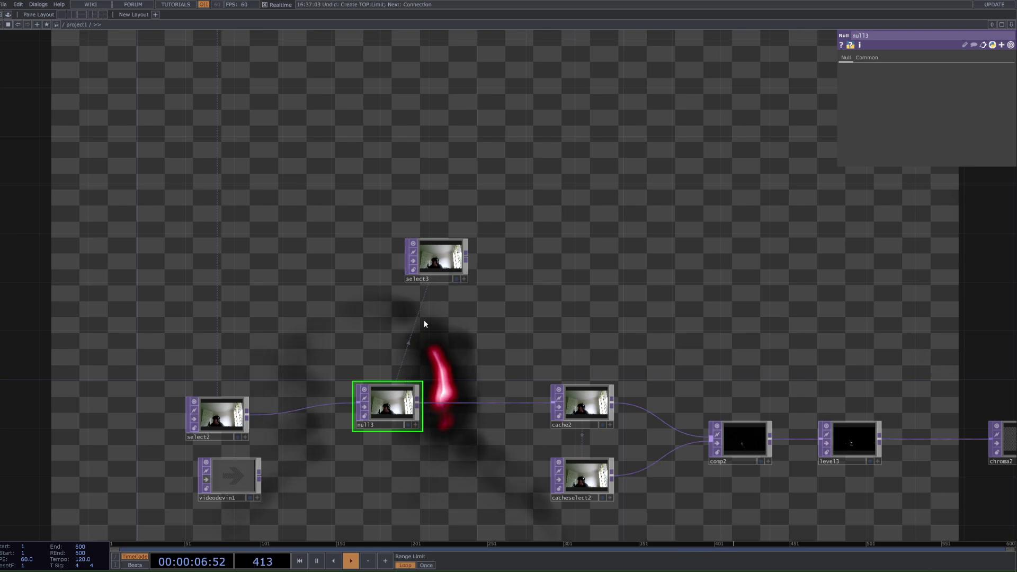
# Move the new Select to the empty space above the new chain's feedbackEdge component
pyautogui.scroll(-3, 424, 318)
pyautogui.moveTo(435, 287); pyautogui.dragTo(782, 266)
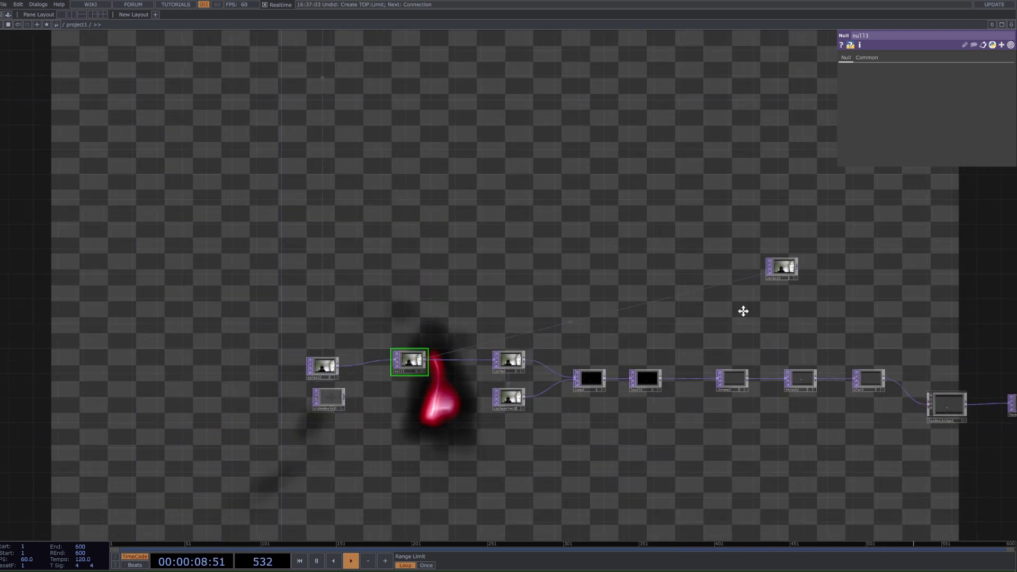
pyautogui.moveTo(742, 309); pyautogui.dragTo(326, 440)
pyautogui.moveTo(416, 440); pyautogui.dragTo(286, 431)
pyautogui.scroll(1, 286, 431)
pyautogui.scroll(-3, 217, 430)
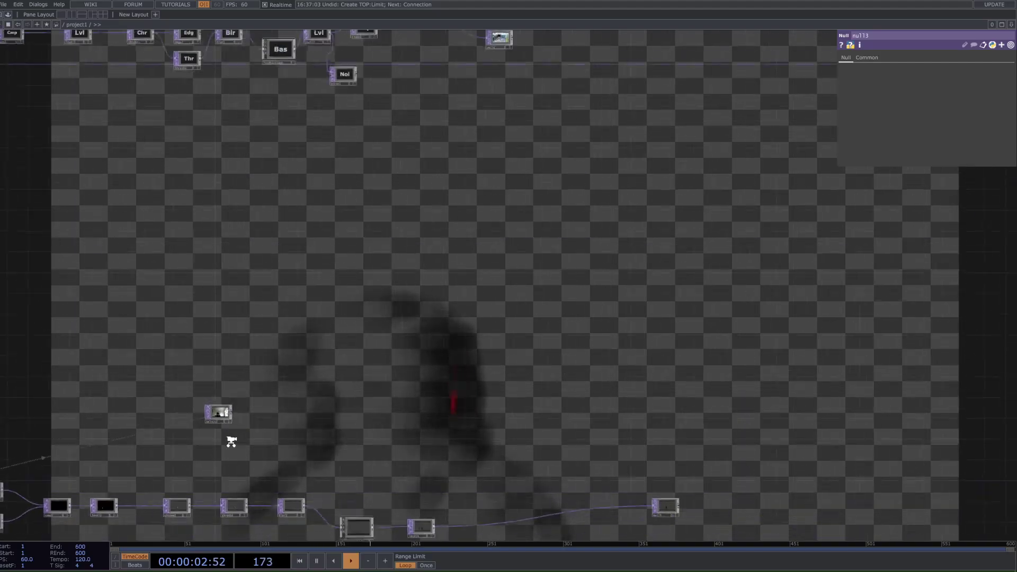
pyautogui.moveTo(223, 418); pyautogui.dragTo(359, 433)
pyautogui.scroll(2, 375, 424)
pyautogui.moveTo(429, 443); pyautogui.dragTo(369, 366)
pyautogui.scroll(2, 431, 453)
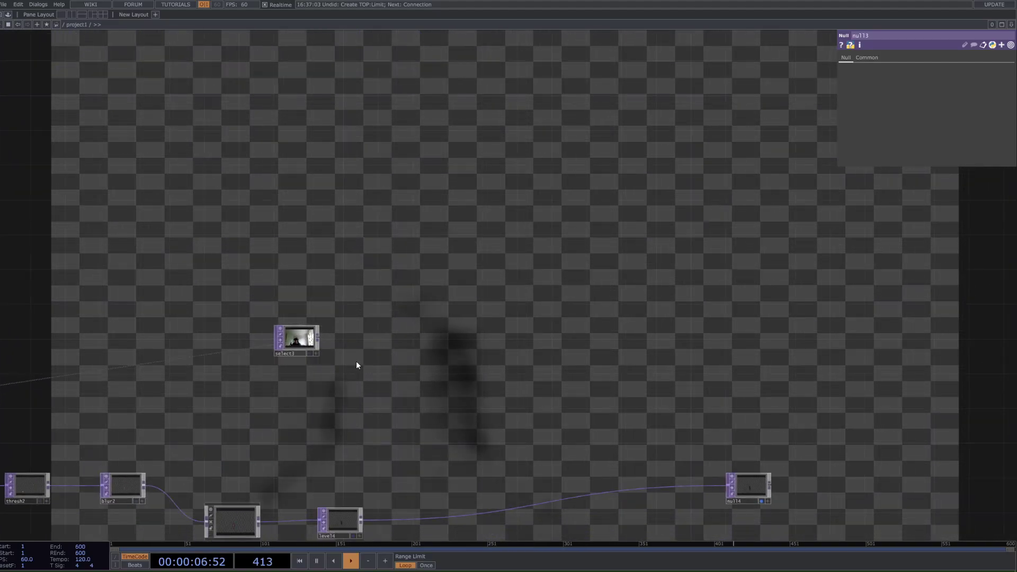
pyautogui.scroll(2, 356, 360)
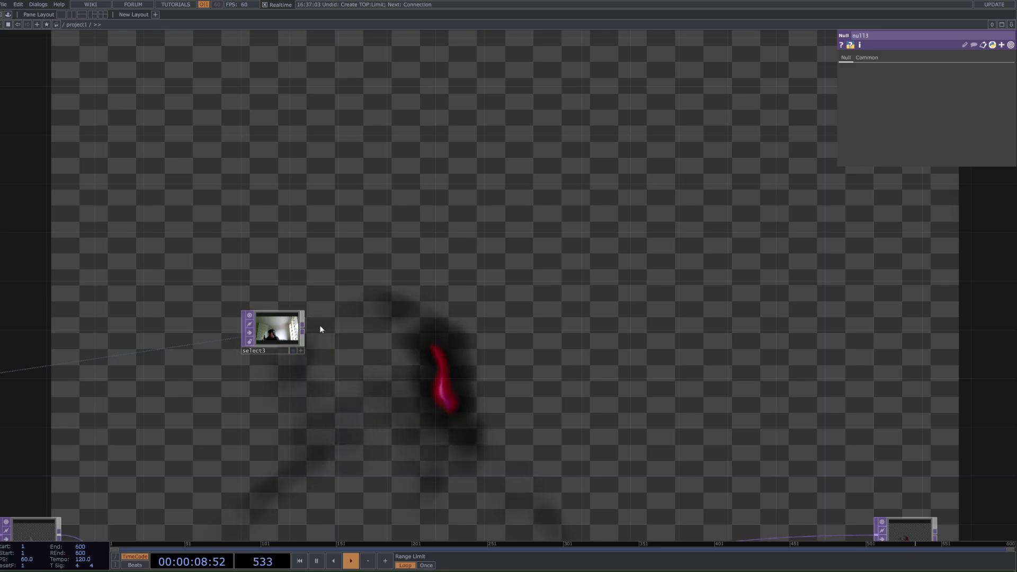
pyautogui.press('Tab')
pyautogui.write('ta')
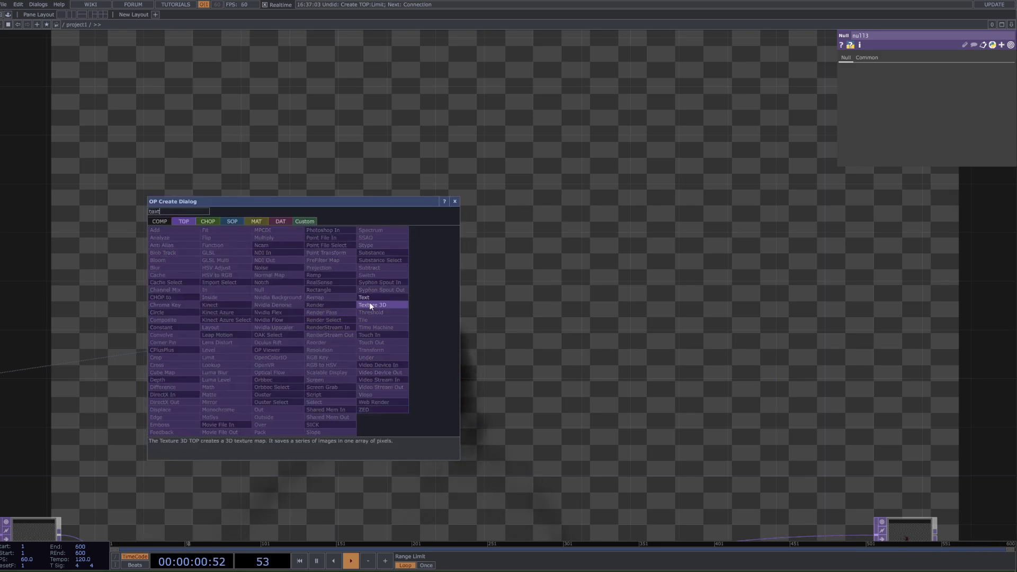
pyautogui.click(371, 304)
pyautogui.click(407, 346)
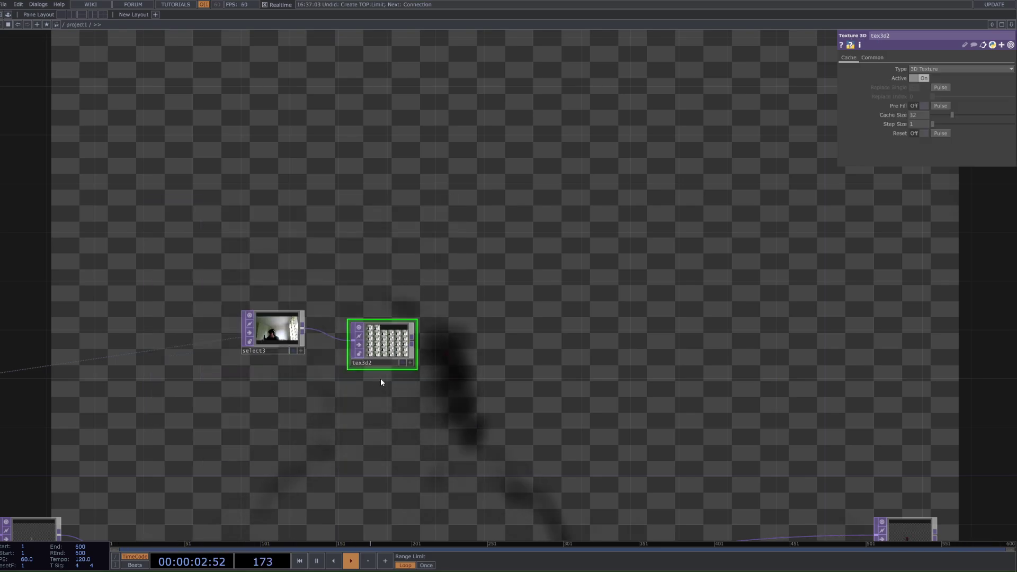
pyautogui.press('Delete')
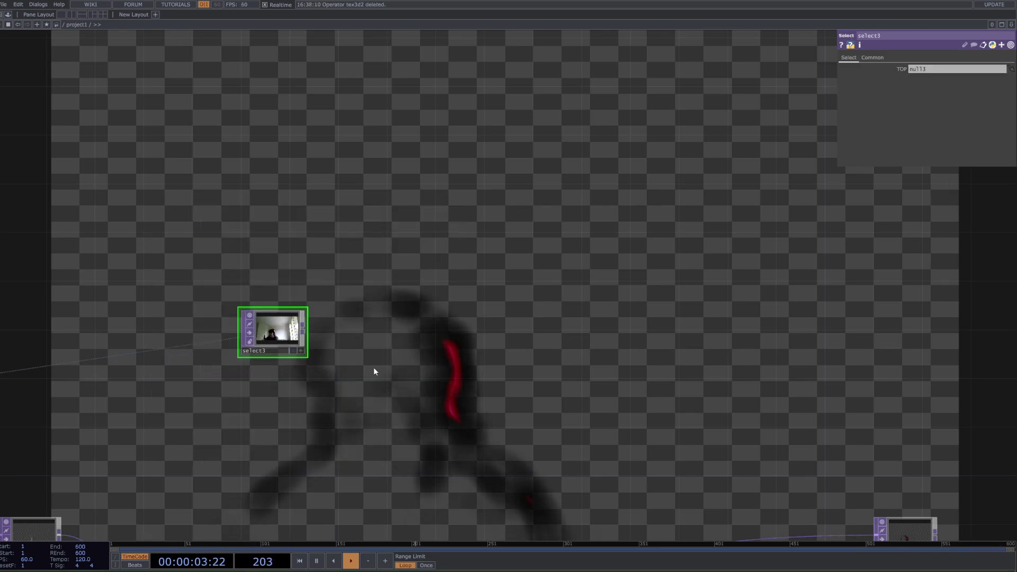
# Add a Time Machine TOP connected to the output of select3, leaving a gap between them
pyautogui.rightClick(303, 326)
pyautogui.write('ti')
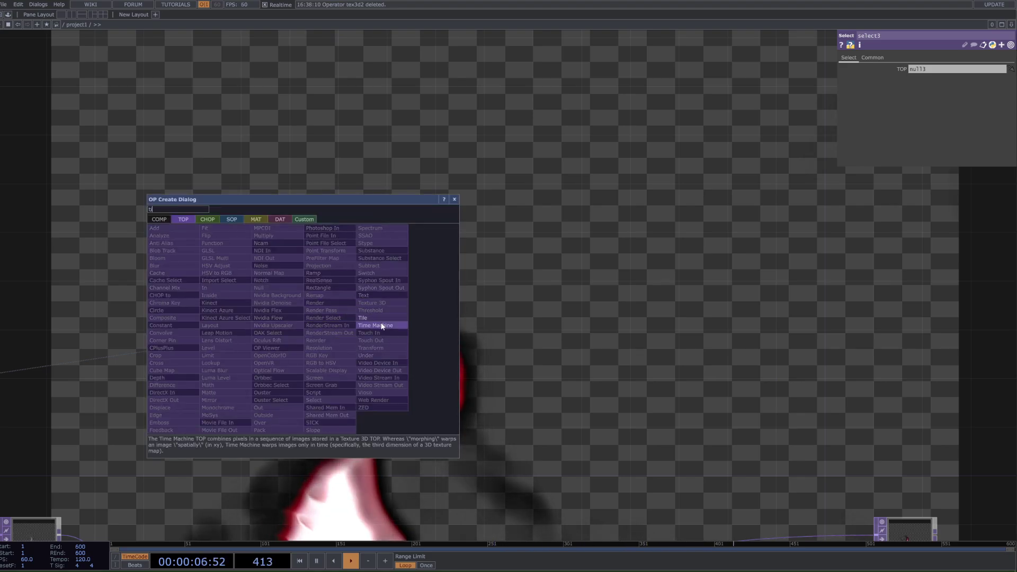
pyautogui.click(382, 326)
pyautogui.click(429, 310)
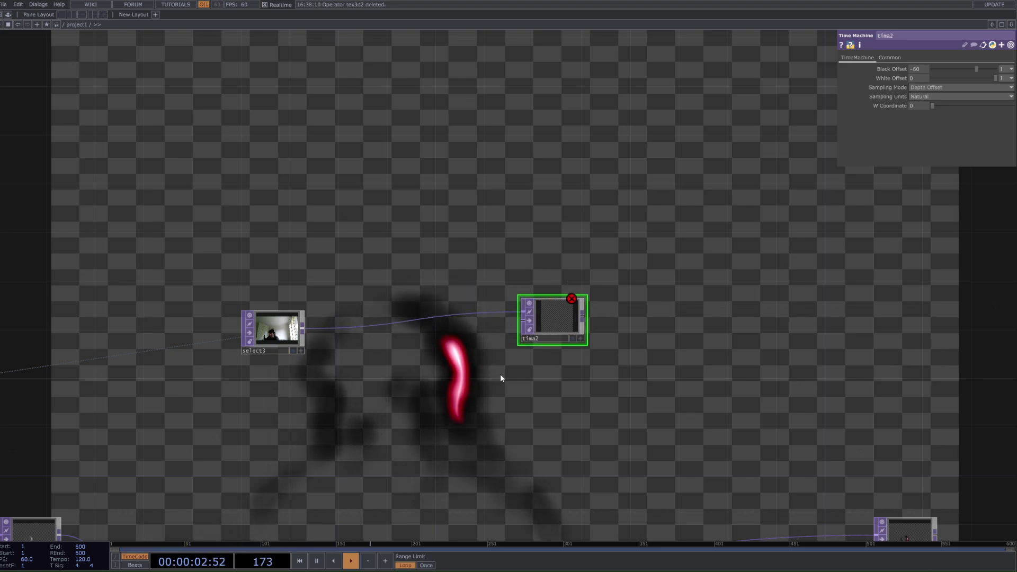
# Insert a Texture 3D TOP into the wire between select3 and the Time Machine
pyautogui.rightClick(341, 326)
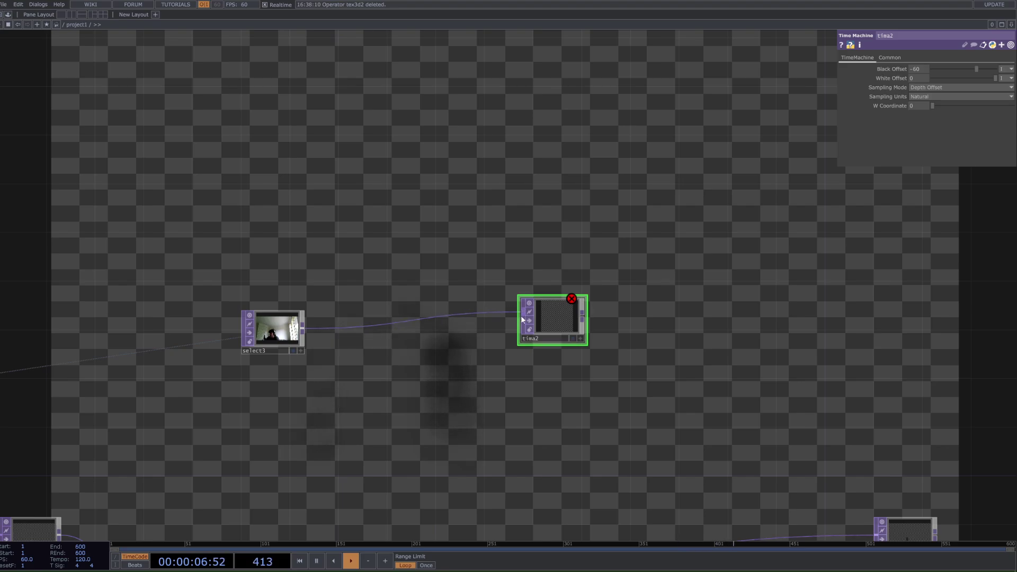
pyautogui.rightClick(367, 327)
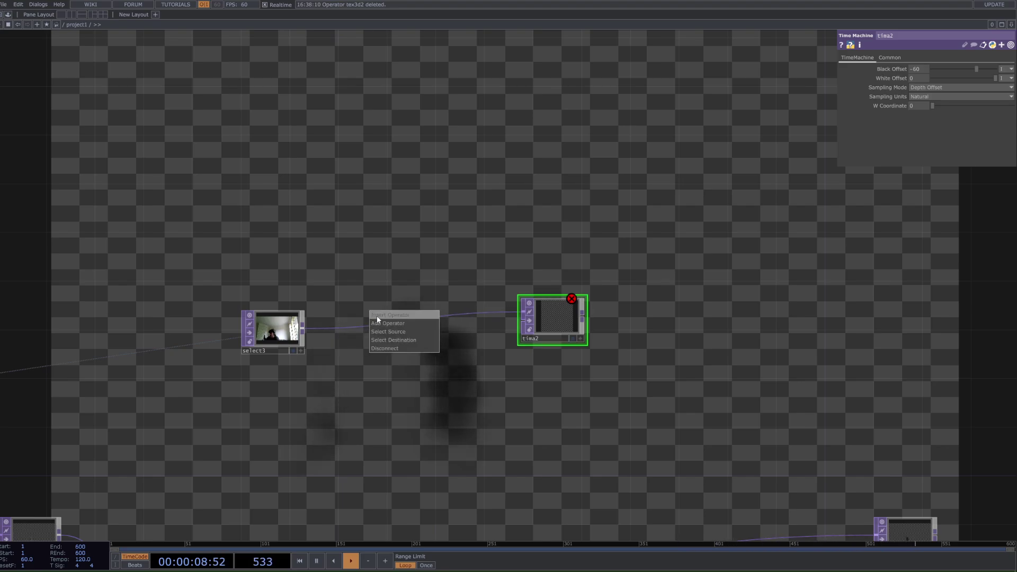
pyautogui.click(377, 321)
pyautogui.write('te')
pyautogui.click(453, 293)
pyautogui.click(408, 318)
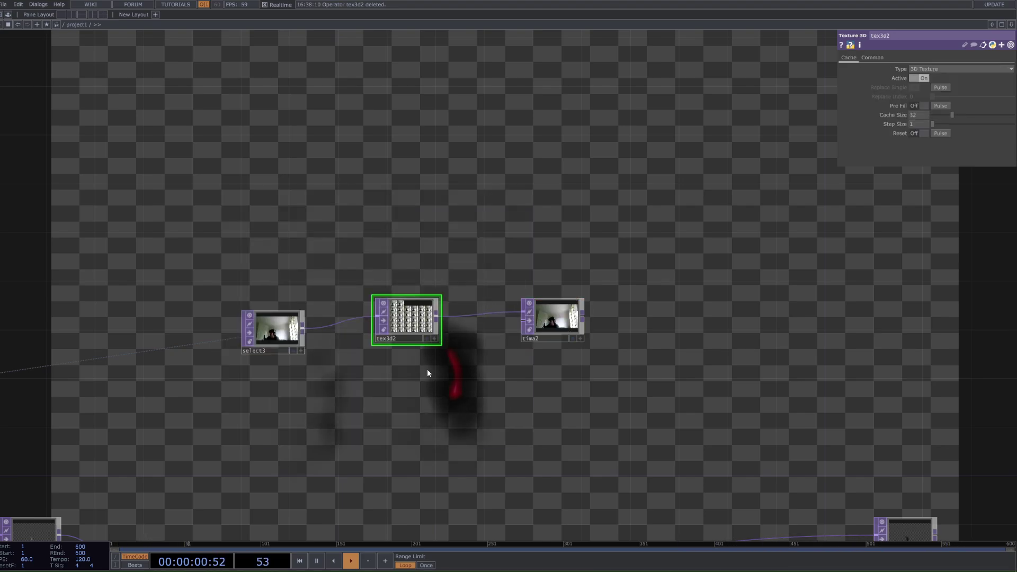
pyautogui.scroll(5, 405, 313)
pyautogui.scroll(5, 397, 290)
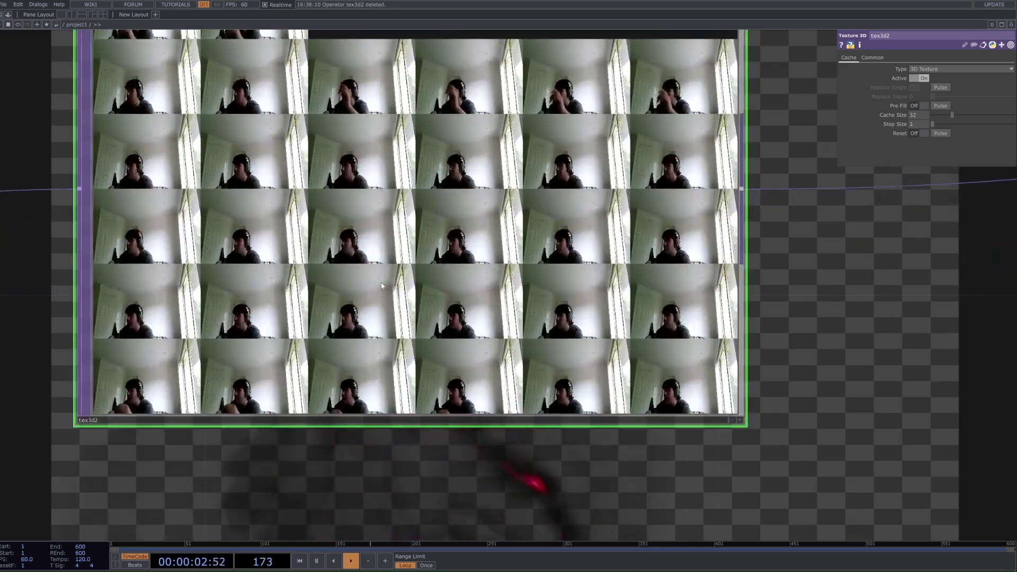
pyautogui.scroll(-8, 371, 297)
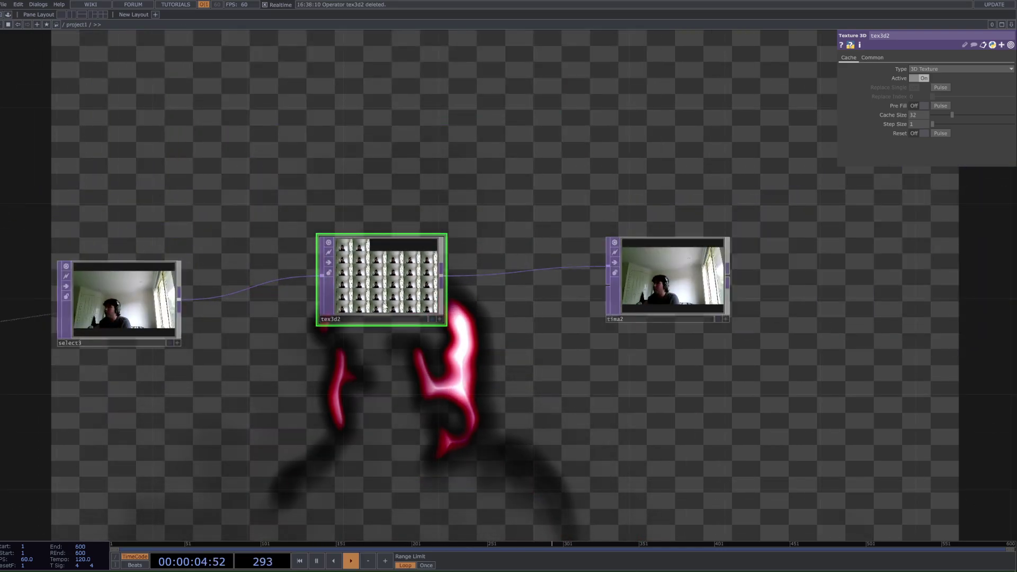
# Move the Time Machine slightly lower than the Texture 3D and add a Ramp TOP beneath the Texture 3D
pyautogui.moveTo(648, 317); pyautogui.dragTo(695, 412)
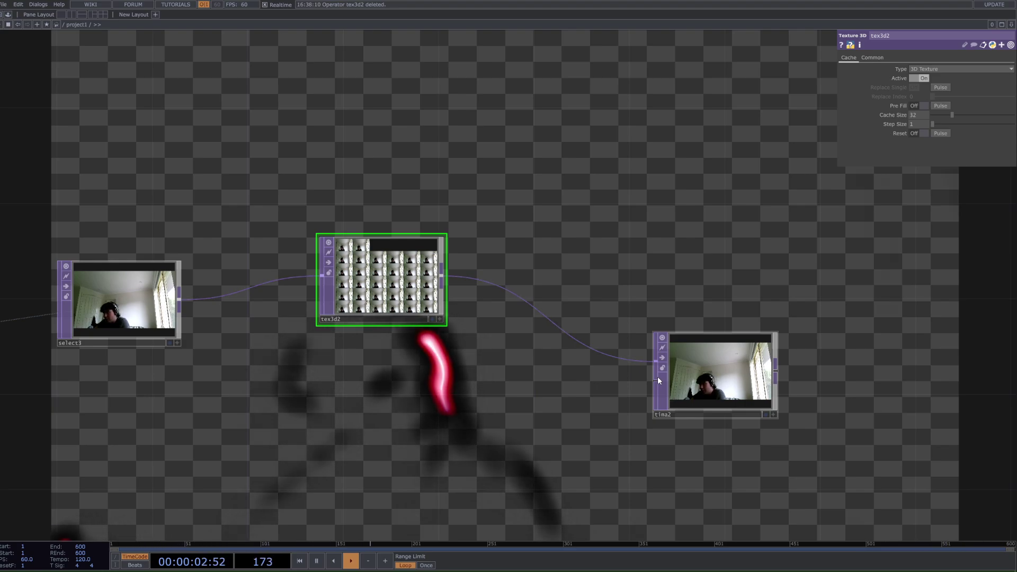
pyautogui.scroll(-2, 600, 410)
pyautogui.scroll(-2, 600, 411)
pyautogui.press('Tab')
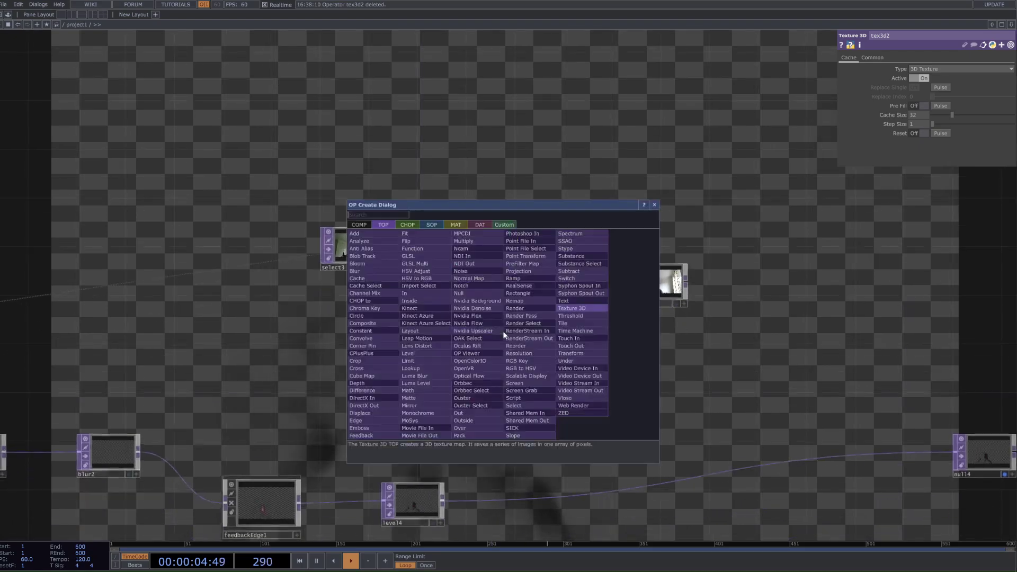
pyautogui.write('ra')
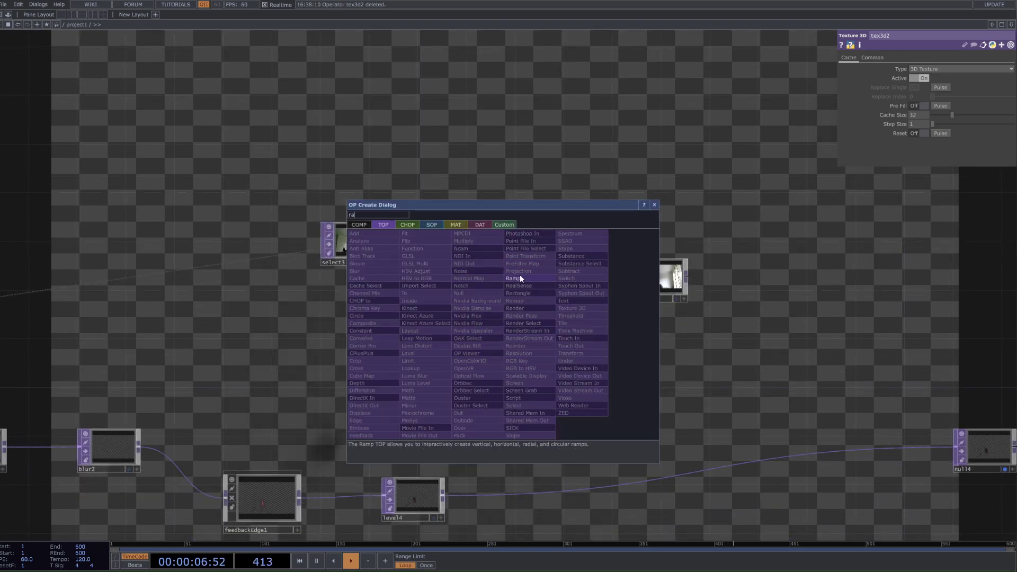
pyautogui.click(517, 278)
pyautogui.click(449, 307)
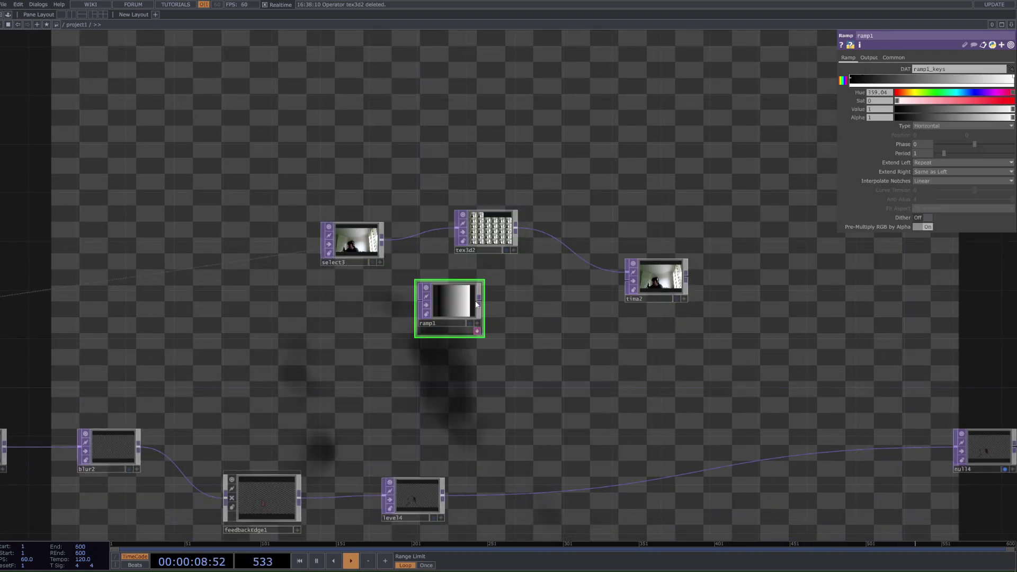
# Wire the Ramp into the Time Machine's second input and show the Time Machine's output in the network background
pyautogui.click(677, 298)
pyautogui.moveTo(700, 324); pyautogui.dragTo(577, 357)
pyautogui.scroll(-3, 576, 356)
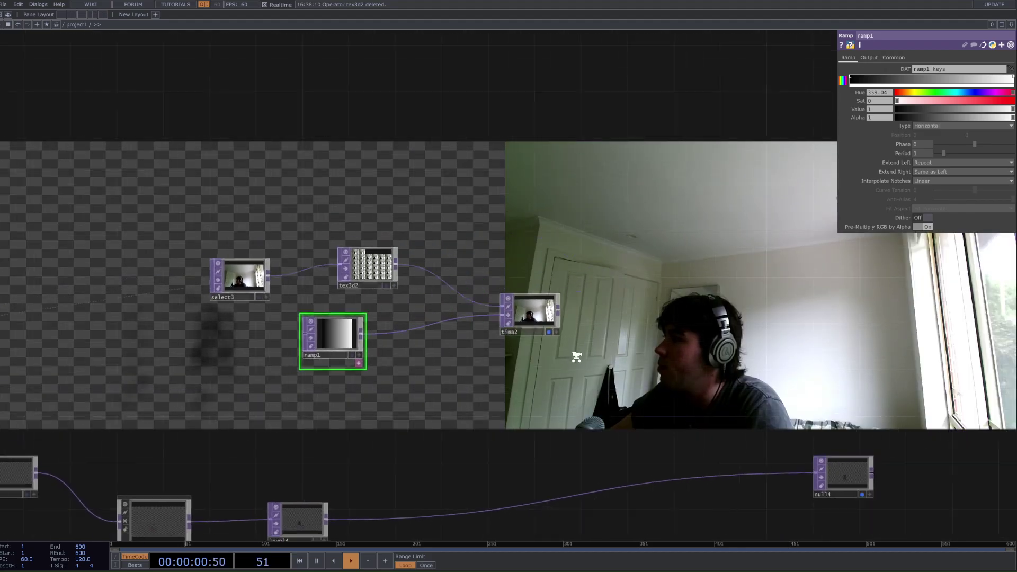
pyautogui.moveTo(663, 325); pyautogui.dragTo(570, 353)
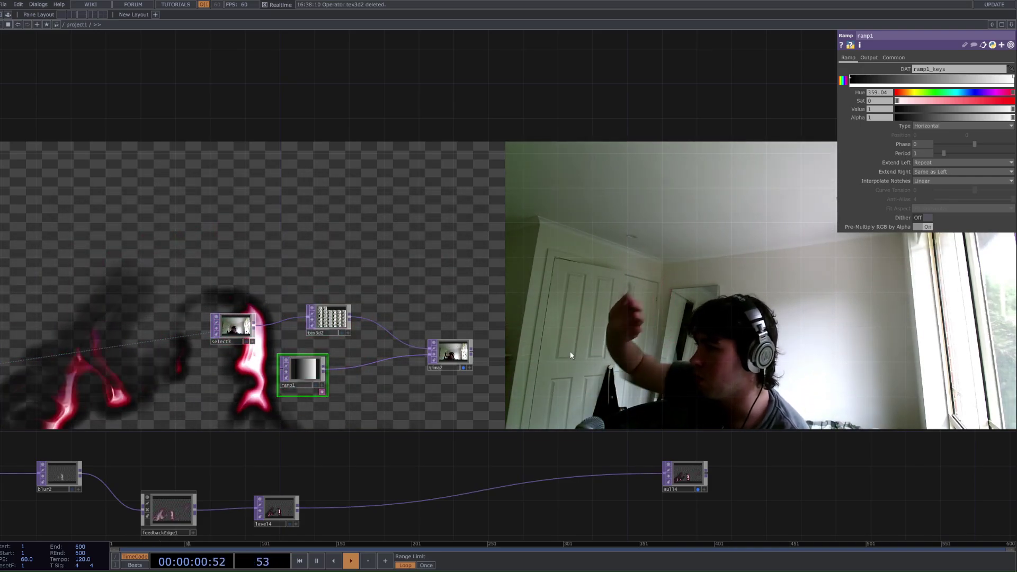
# Set the Ramp's Period to 0.11 to produce repeated vertical bands
pyautogui.hotkey('shift', 'h')
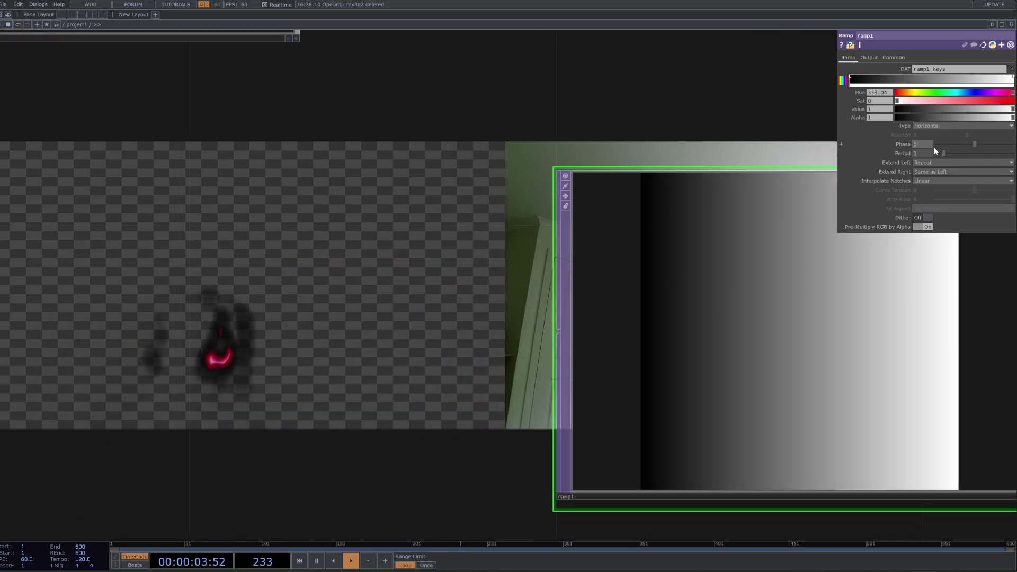
pyautogui.moveTo(943, 153); pyautogui.dragTo(938, 153)
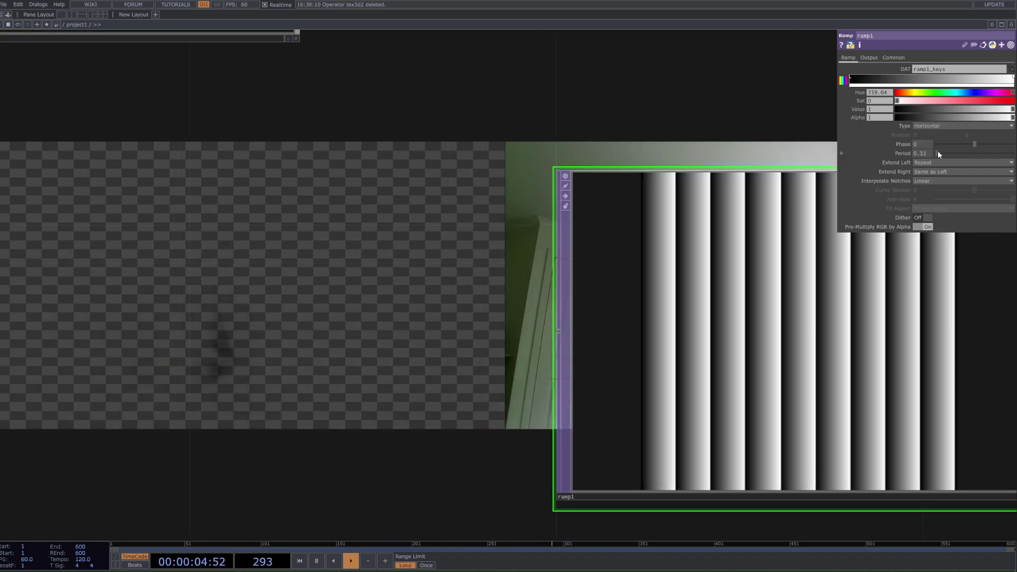
pyautogui.scroll(-10, 714, 272)
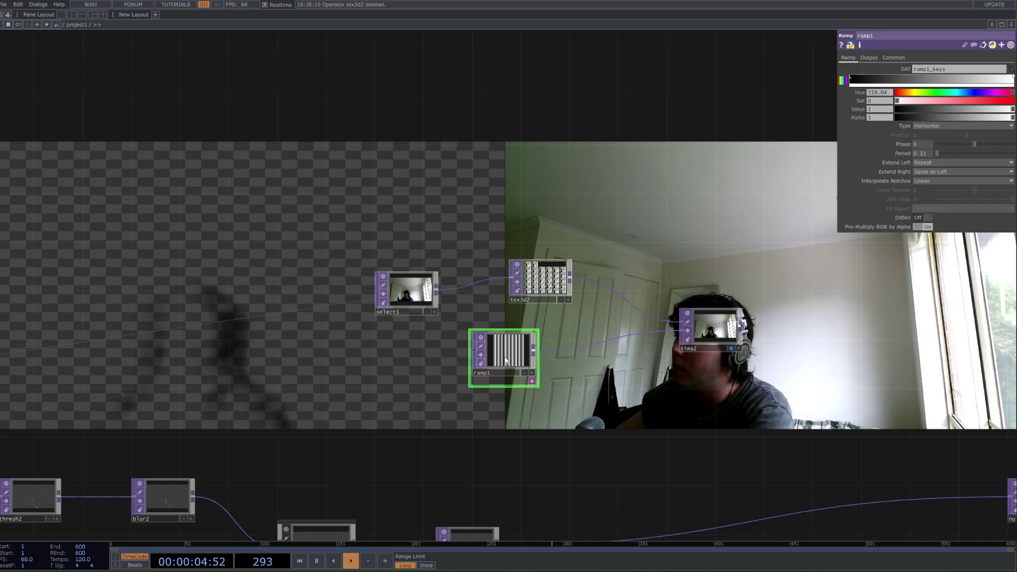
# Delete the Ramp TOP and stop showing the Time Machine's output in the network background
pyautogui.press('Delete')
pyautogui.scroll(5, 505, 358)
pyautogui.scroll(-6, 498, 387)
pyautogui.scroll(3, 665, 372)
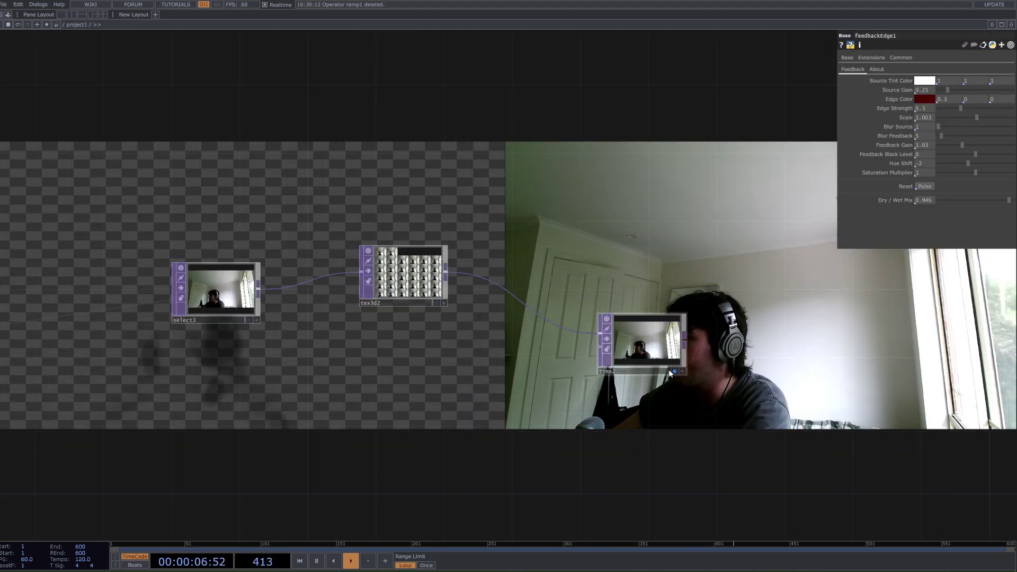
pyautogui.scroll(-3, 668, 370)
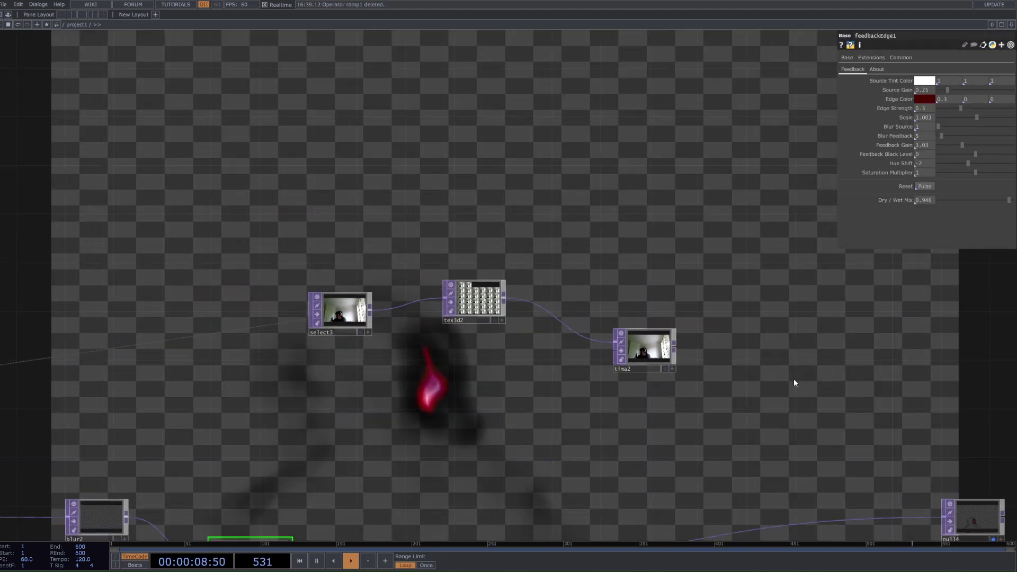
pyautogui.moveTo(794, 380); pyautogui.dragTo(775, 368)
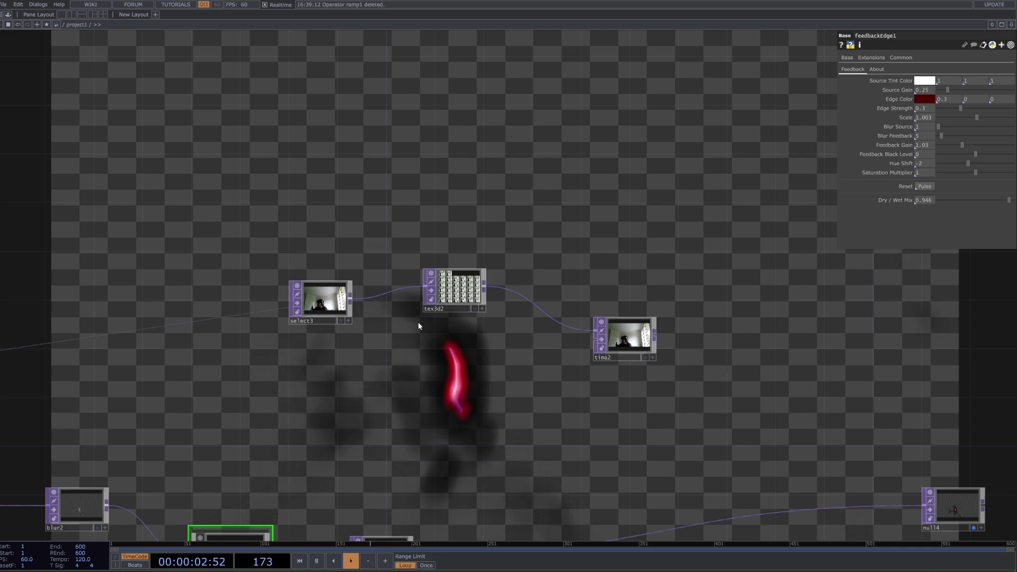
# Wire select3 into the Time Machine's second input, align it with the Time Machine, and briefly preview the Time Machine's output in the background
pyautogui.moveTo(342, 281); pyautogui.dragTo(599, 339)
pyautogui.click(645, 358)
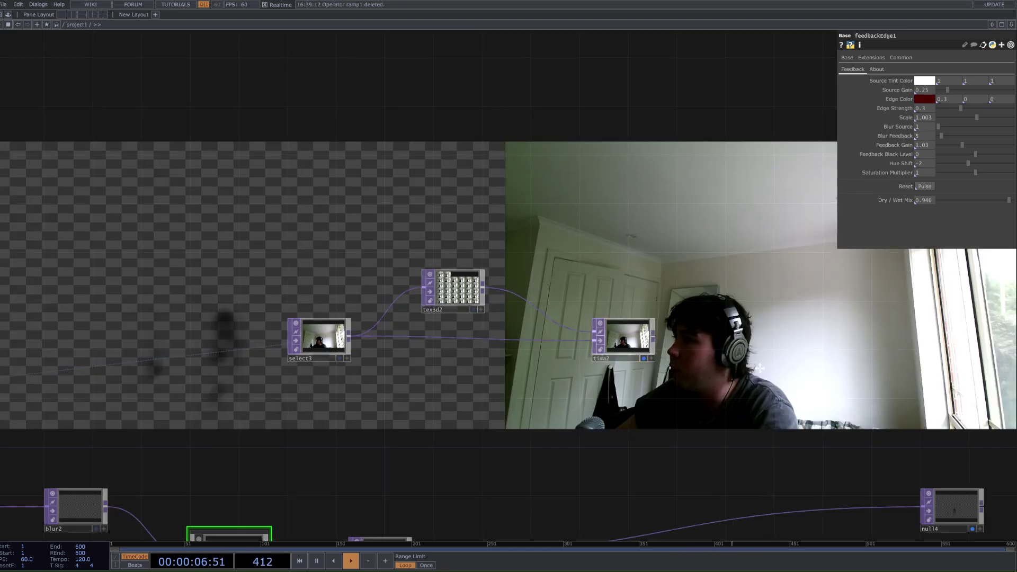
pyautogui.moveTo(759, 367); pyautogui.dragTo(695, 400)
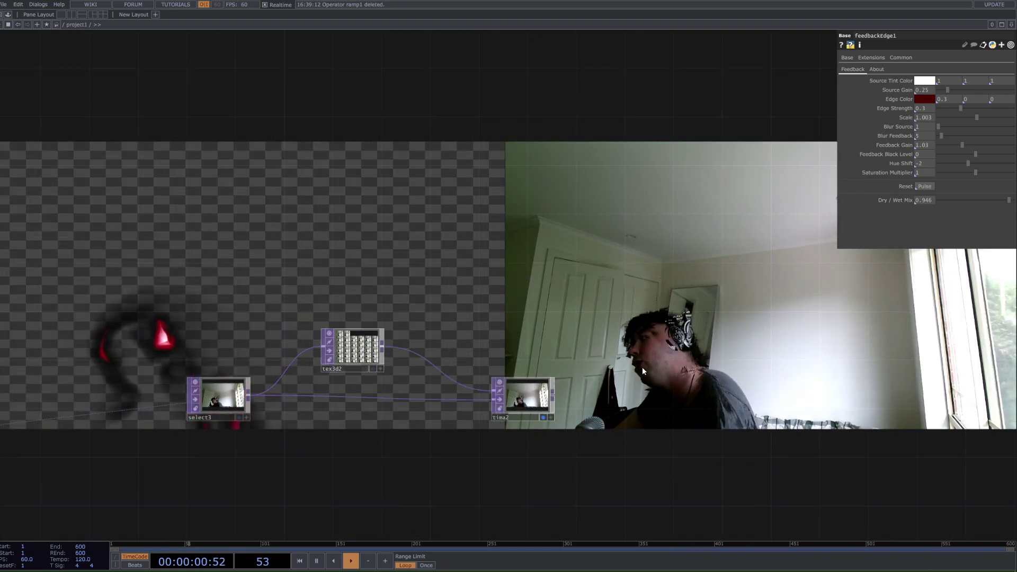
pyautogui.click(544, 417)
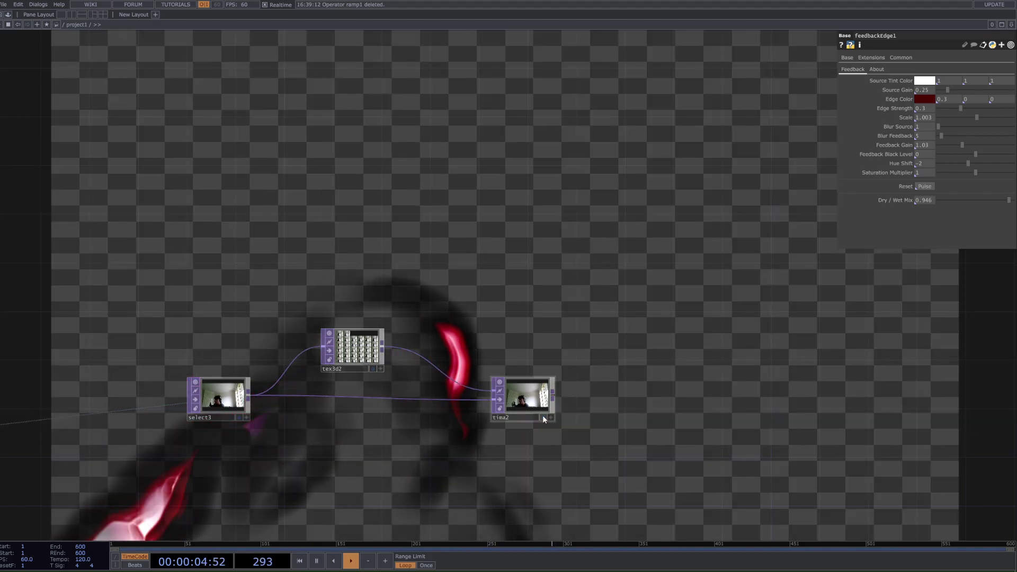
# Add a Displace TOP fed by the Time Machine's output and place it between the Time Machine and null4
pyautogui.moveTo(543, 415); pyautogui.dragTo(463, 288)
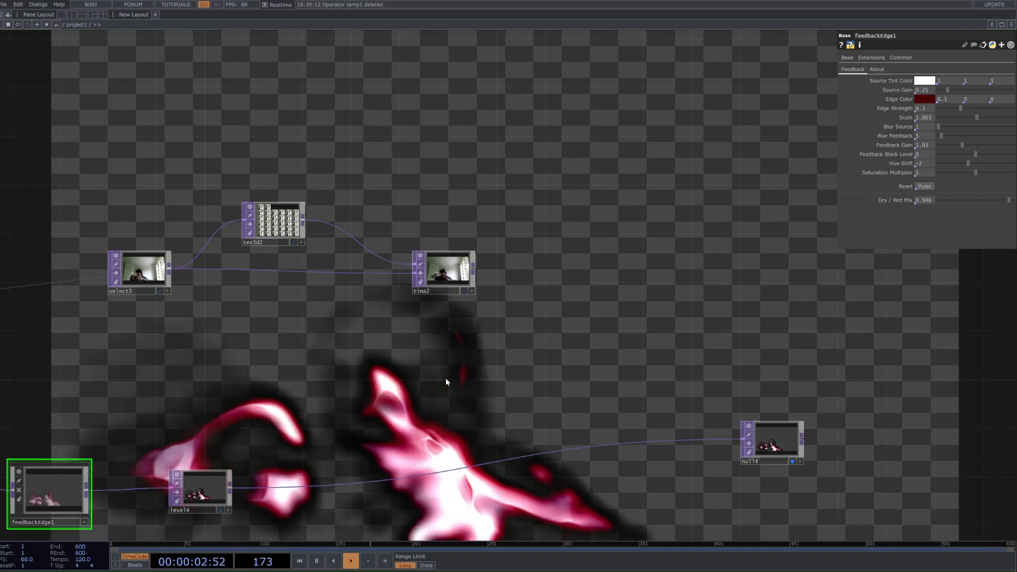
pyautogui.moveTo(431, 331); pyautogui.dragTo(334, 322)
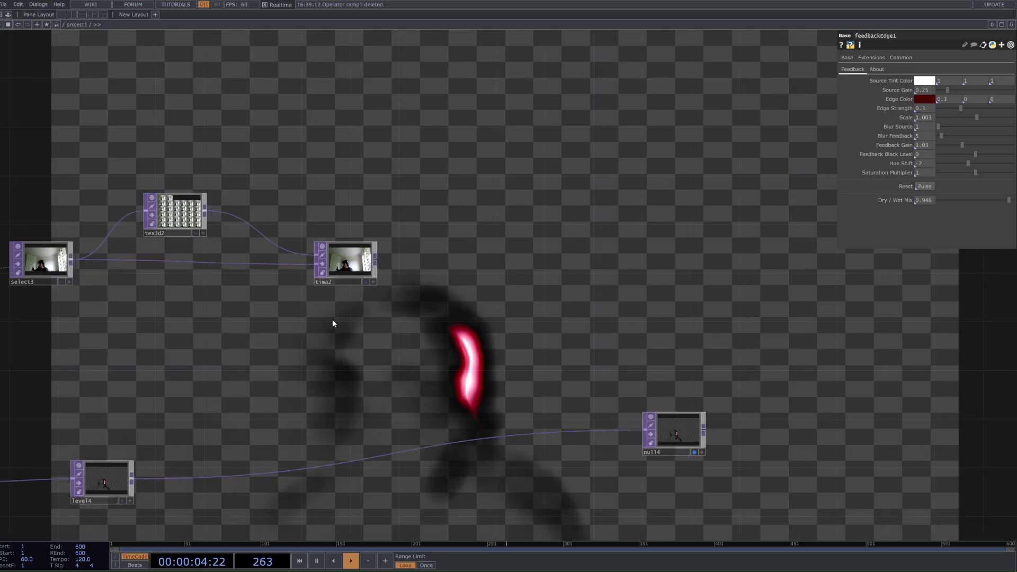
pyautogui.click(366, 259)
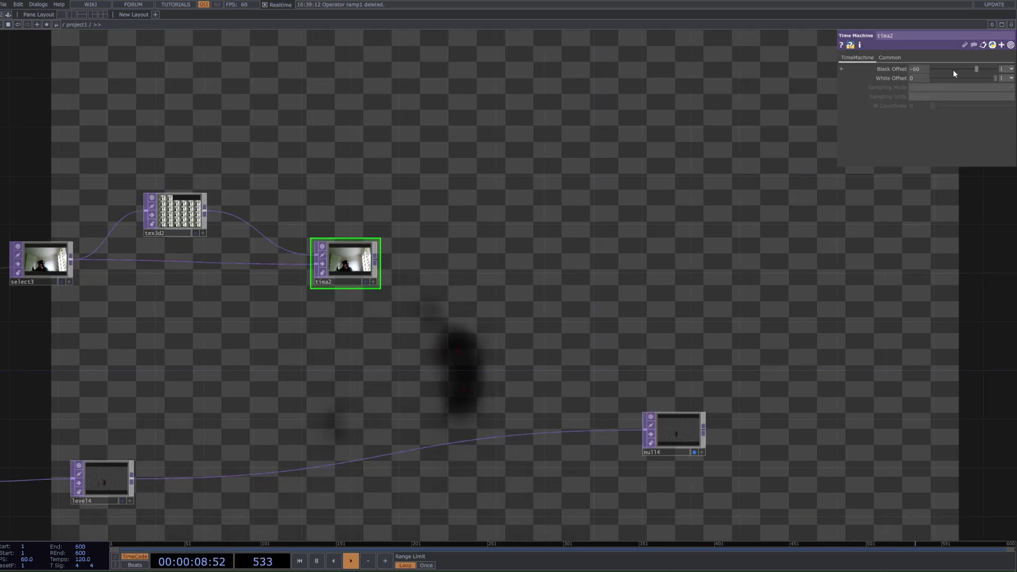
pyautogui.click(159, 202)
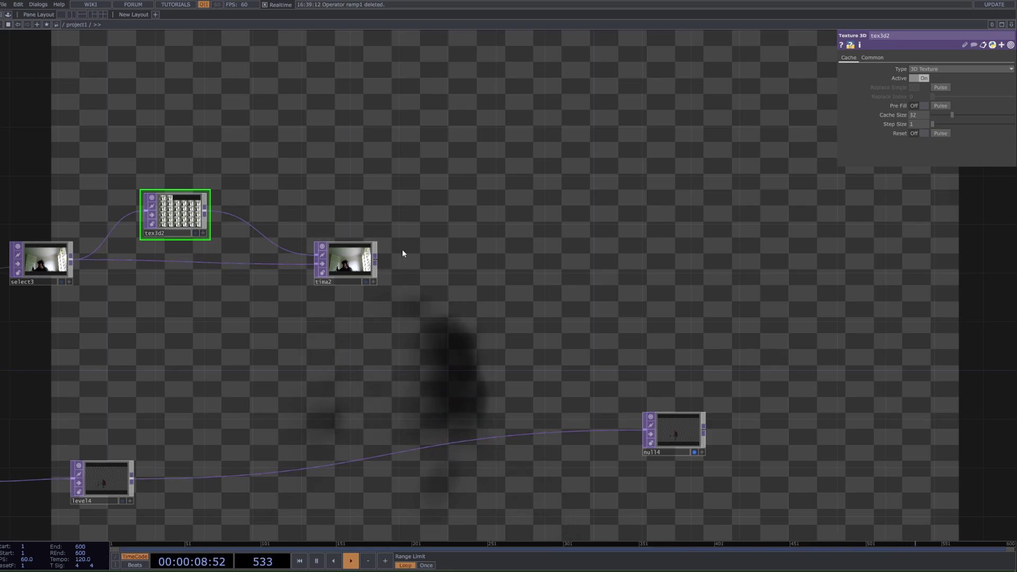
pyautogui.click(375, 272)
pyautogui.rightClick(380, 263)
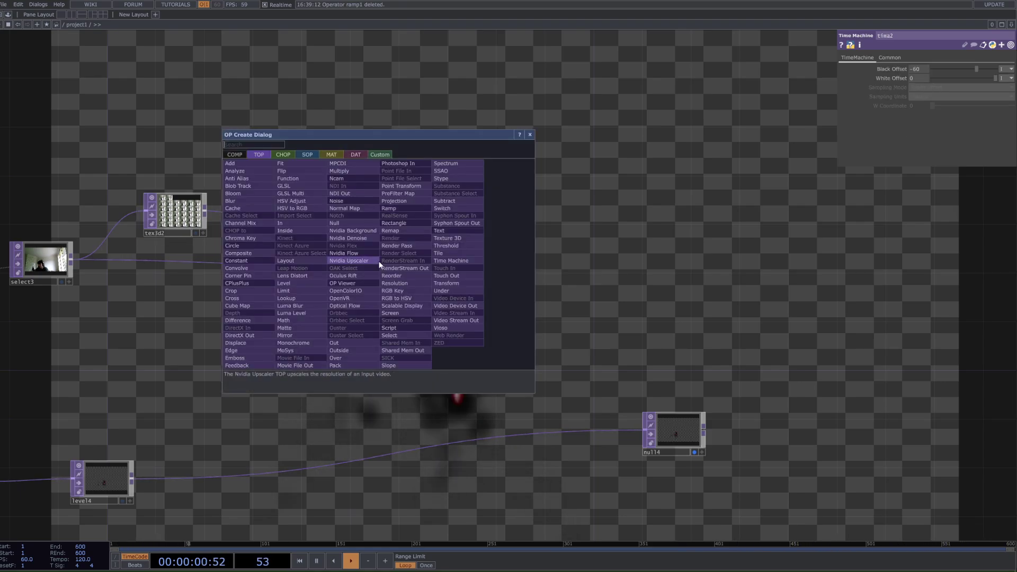
pyautogui.write('dis')
pyautogui.press('Return')
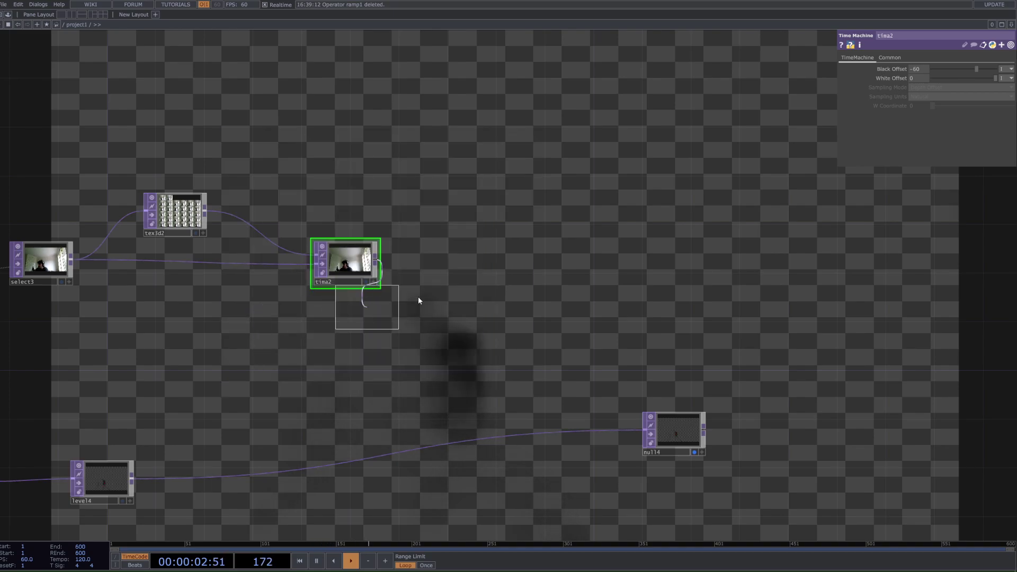
pyautogui.click(450, 299)
pyautogui.moveTo(437, 305); pyautogui.dragTo(497, 342)
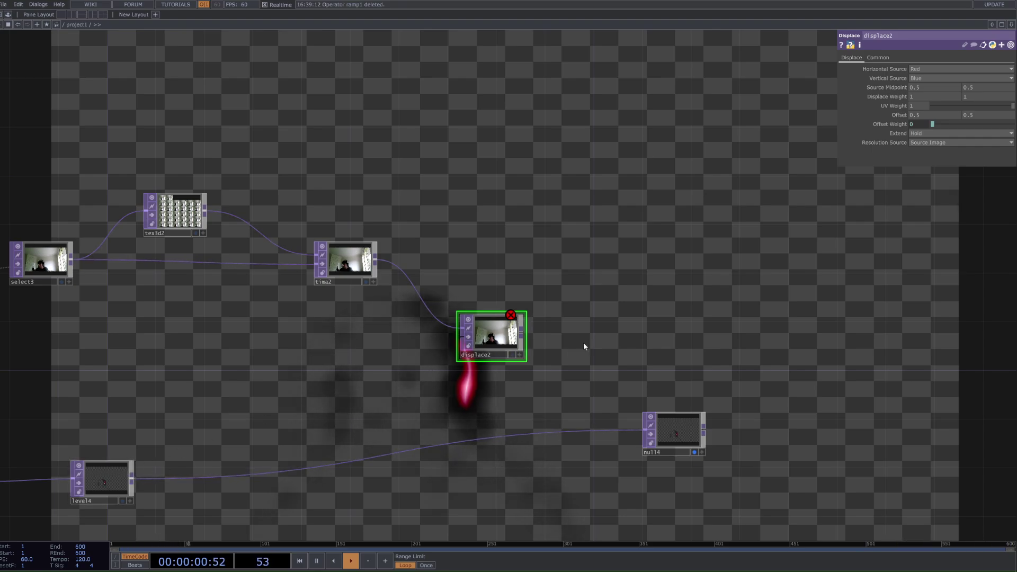
# Wire the Displace output into null4 and connect level4 to the Displace's second input
pyautogui.click(643, 427)
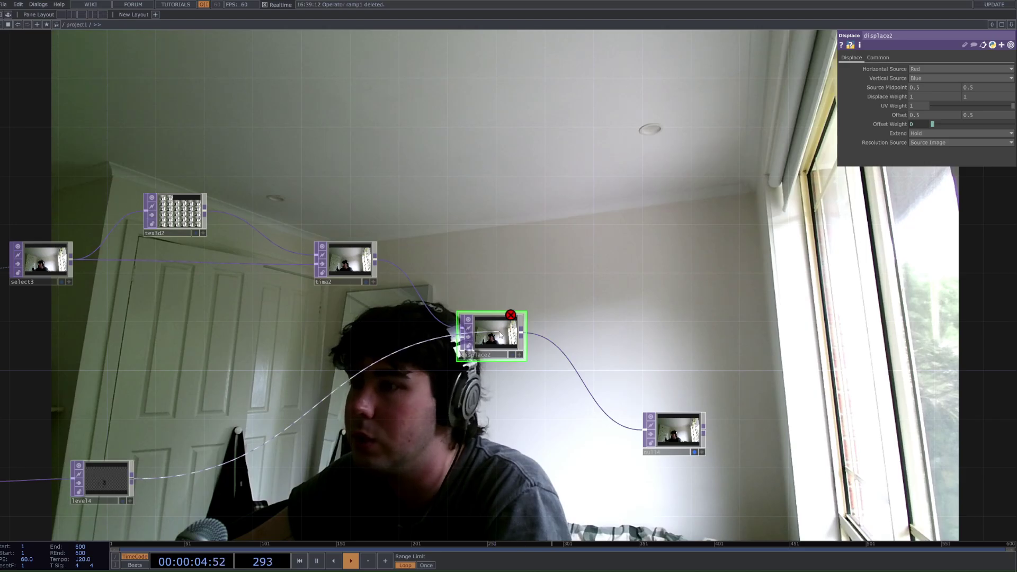
pyautogui.click(475, 348)
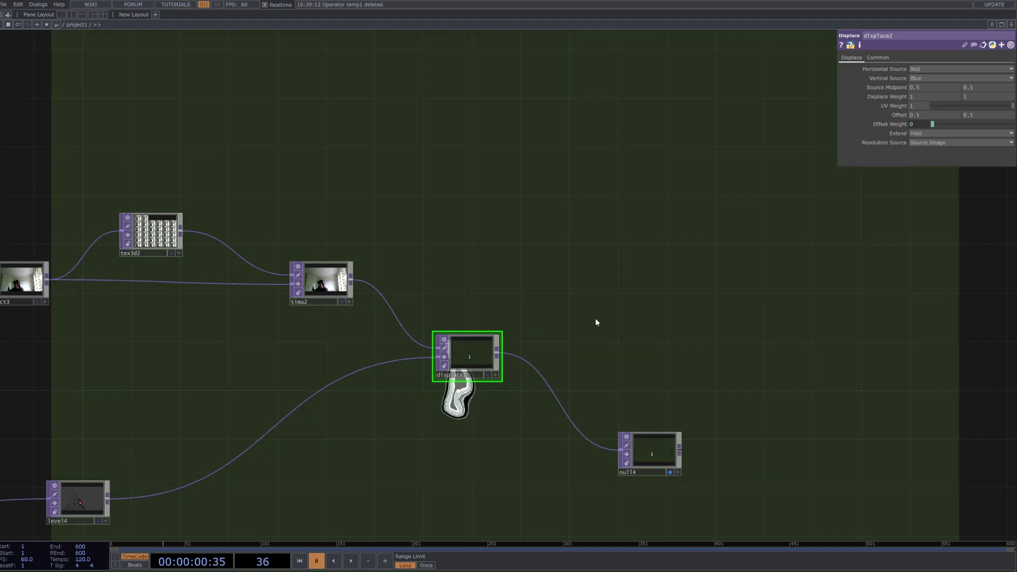
pyautogui.press('space')
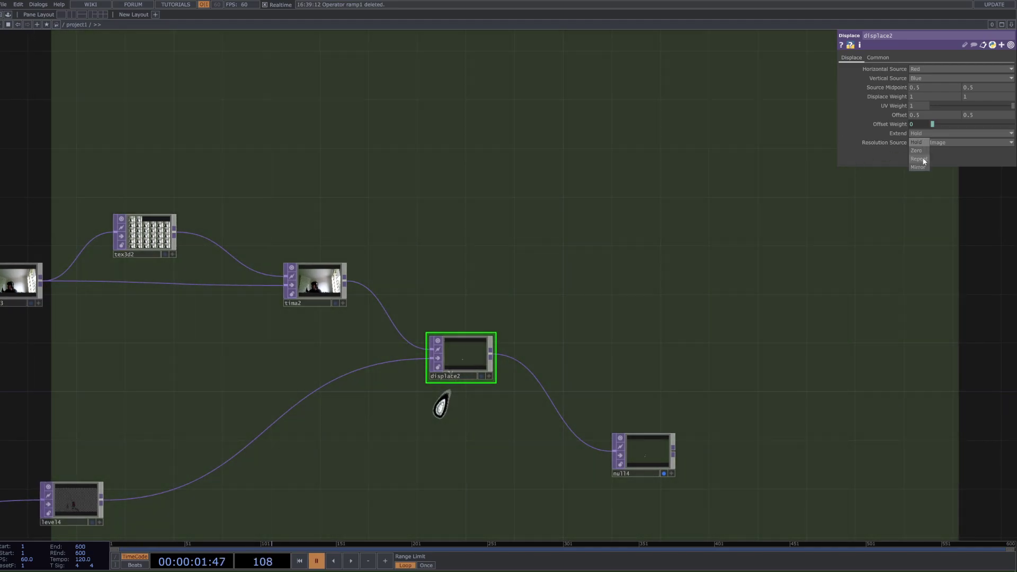
# Set the Displace's Extend to Repeat, run the playback, and pause it on a distorted frame
pyautogui.click(919, 159)
pyautogui.press('space')
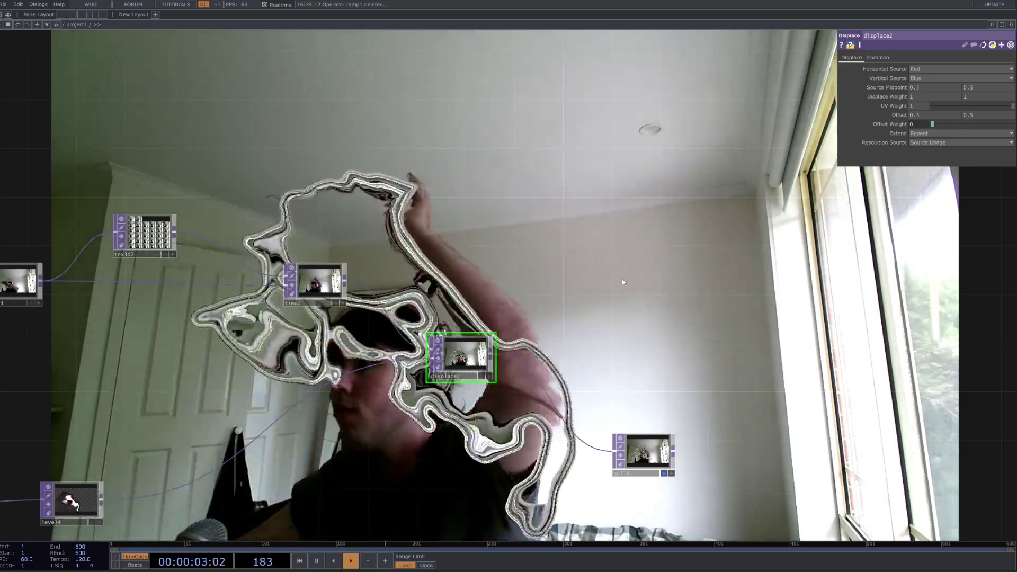
pyautogui.press('space')
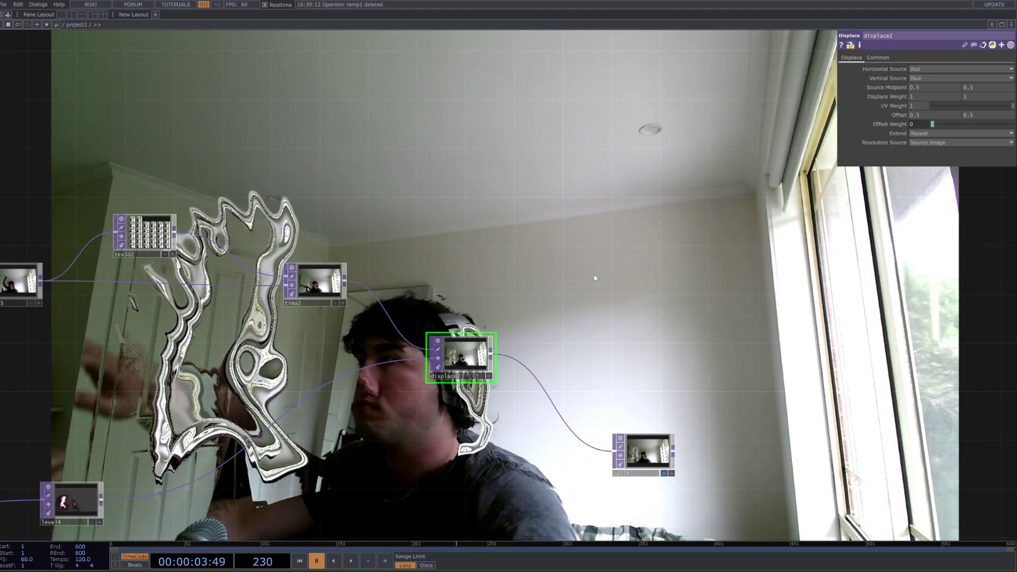
# Resume playback and stop showing null4's output in the network background
pyautogui.scroll(3, 241, 305)
pyautogui.scroll(-4, 233, 259)
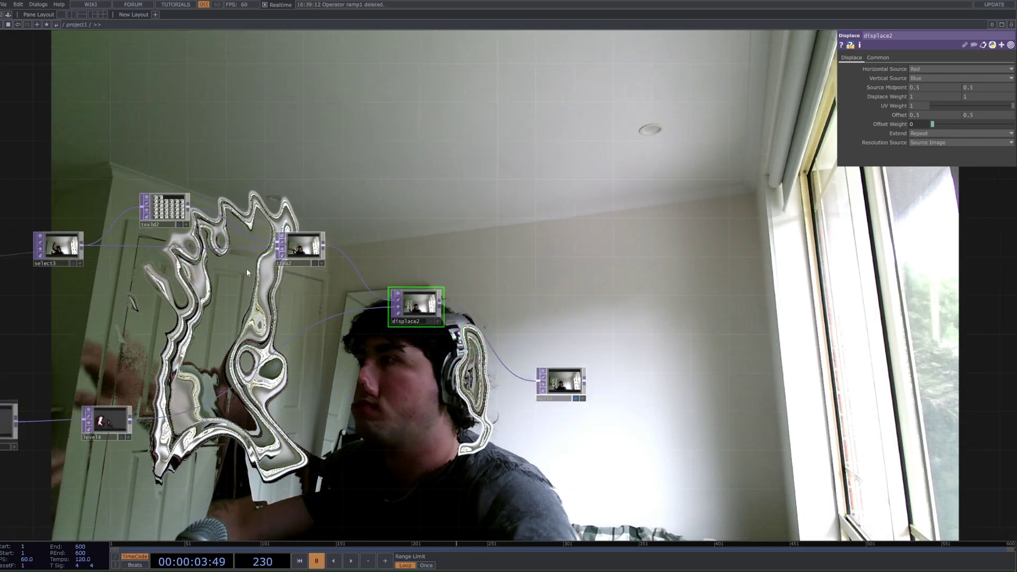
pyautogui.scroll(4, 252, 339)
pyautogui.press('space')
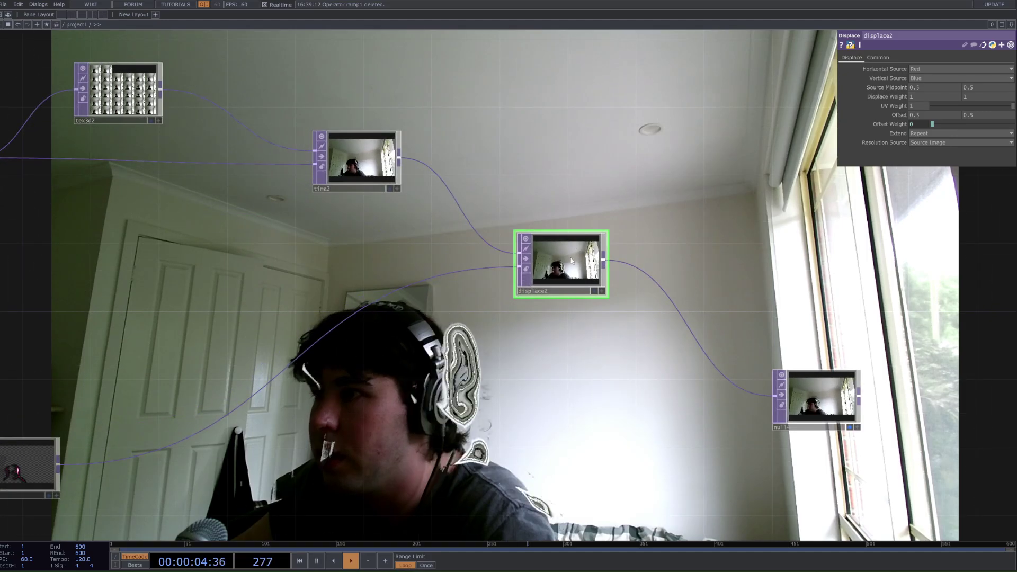
pyautogui.click(851, 427)
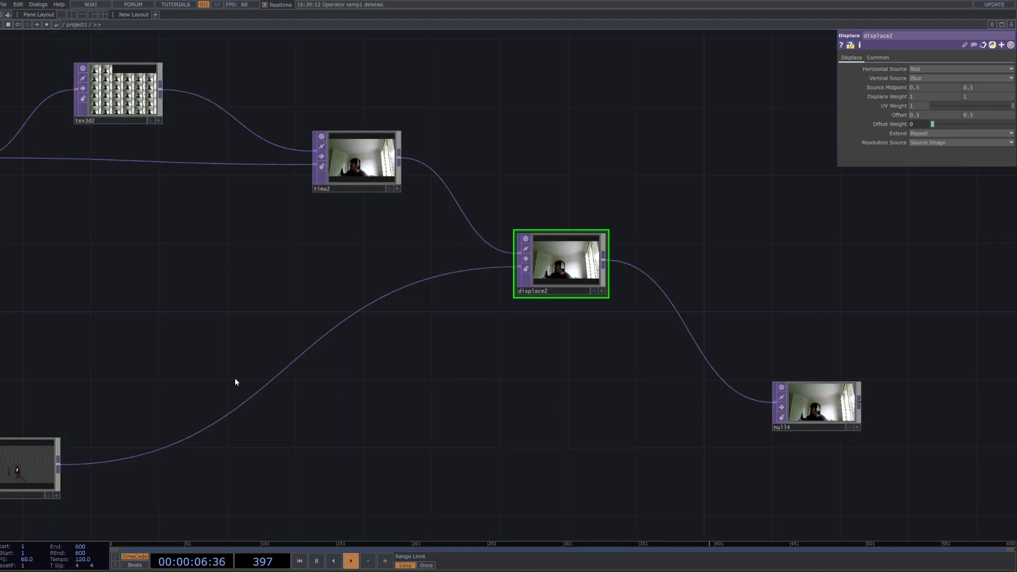
# Insert a Slope TOP into the wire between level4 and the Displace
pyautogui.scroll(-5, 211, 397)
pyautogui.click(161, 425)
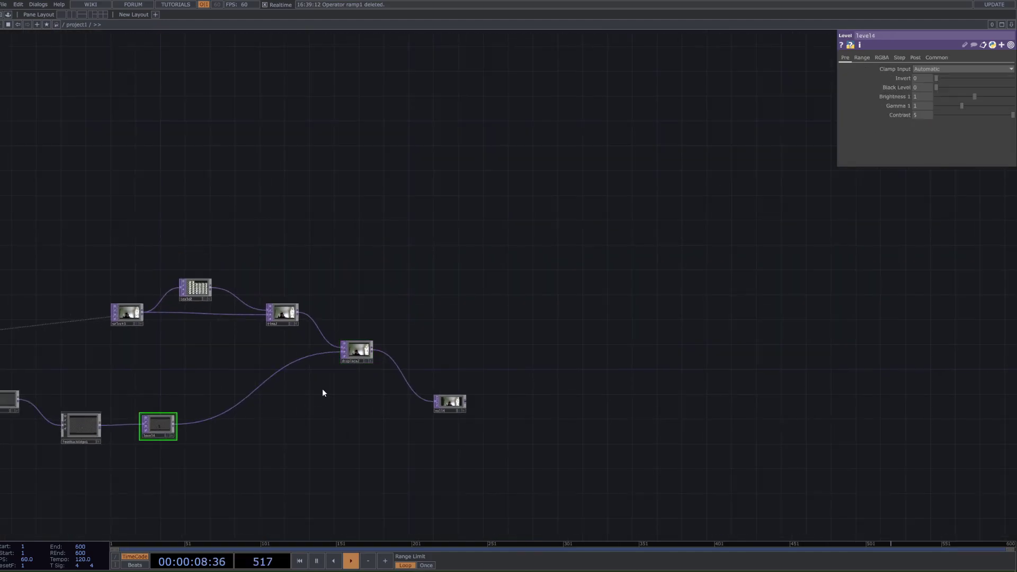
pyautogui.scroll(3, 322, 389)
pyautogui.moveTo(348, 389); pyautogui.dragTo(455, 353)
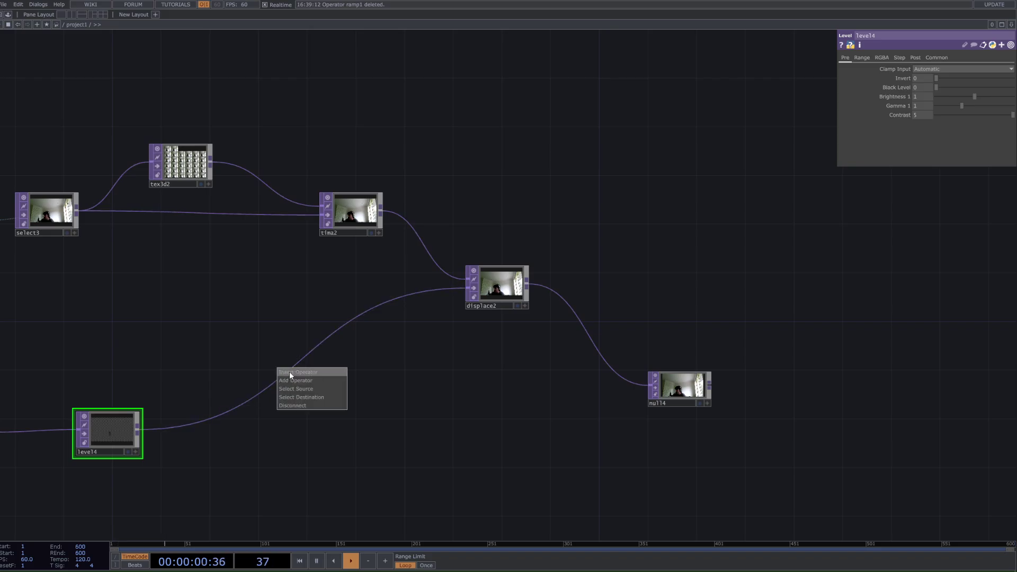
pyautogui.click(289, 371)
pyautogui.click(291, 442)
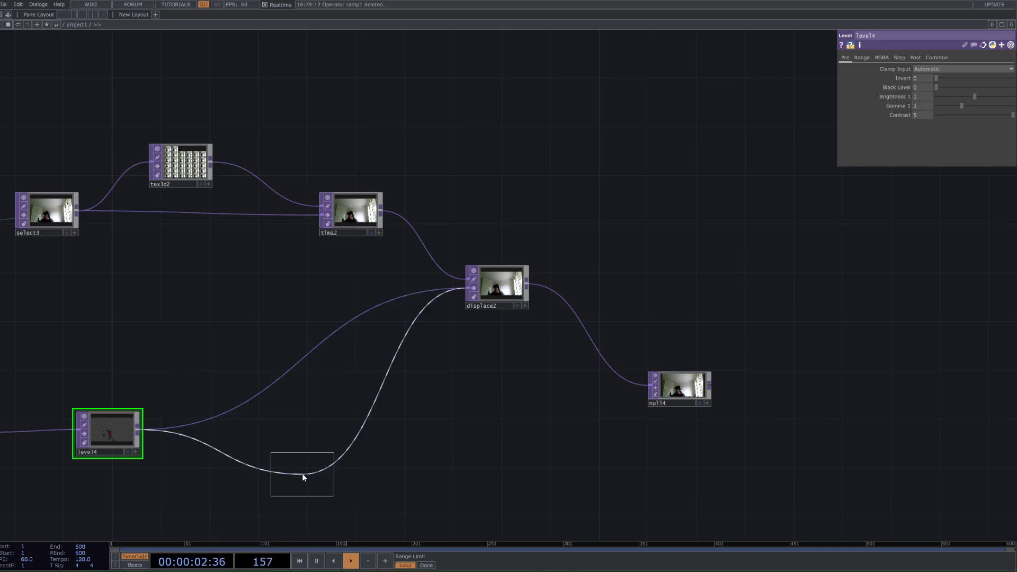
pyautogui.click(275, 418)
# Examine the Slope TOP's output up close, both paused and playing, to see how it responds to movement
pyautogui.scroll(5, 268, 418)
pyautogui.press('space')
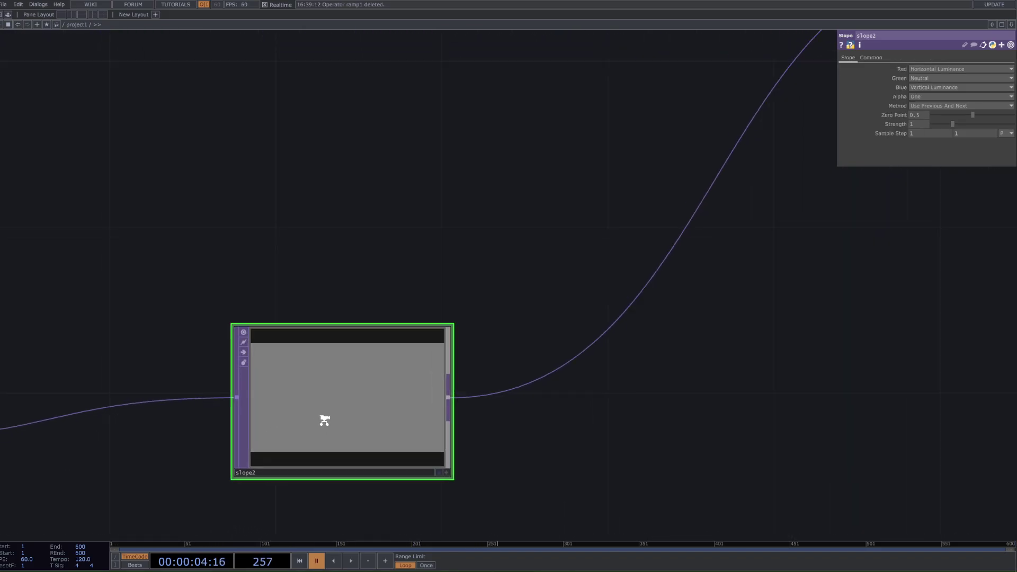
pyautogui.scroll(3, 324, 420)
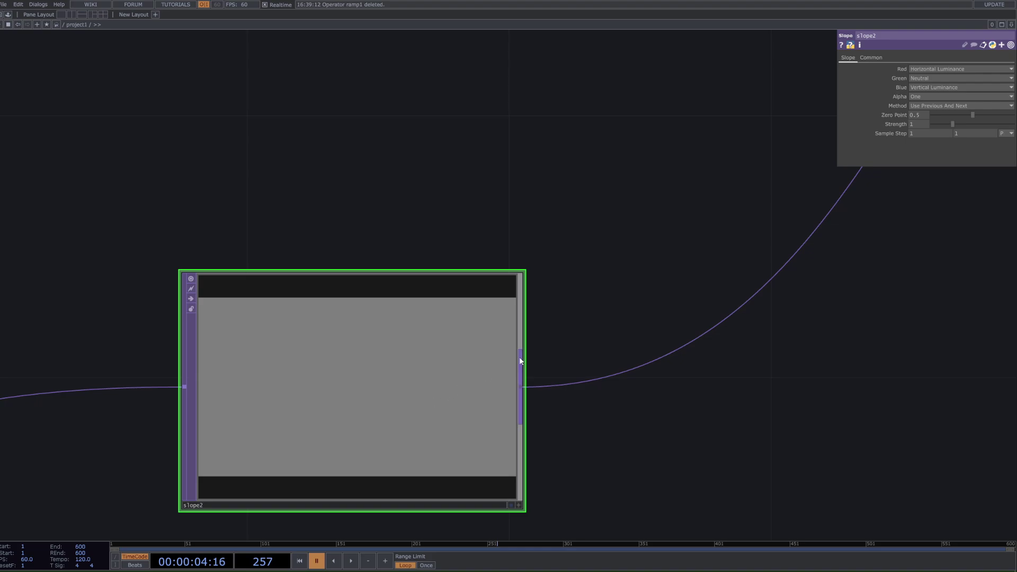
pyautogui.scroll(-5, 519, 357)
pyautogui.press('space')
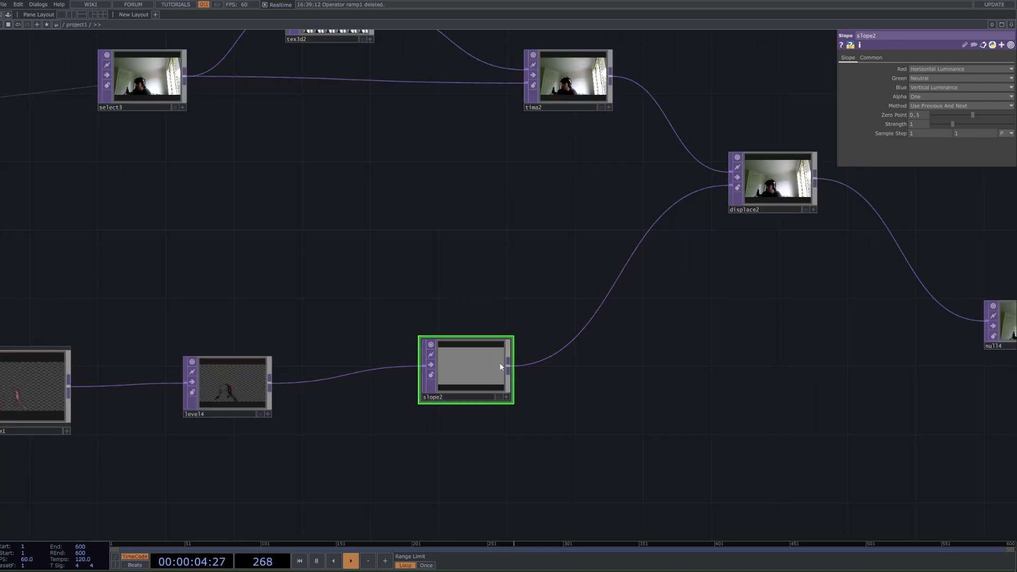
pyautogui.scroll(10, 509, 370)
pyautogui.scroll(-1, 296, 408)
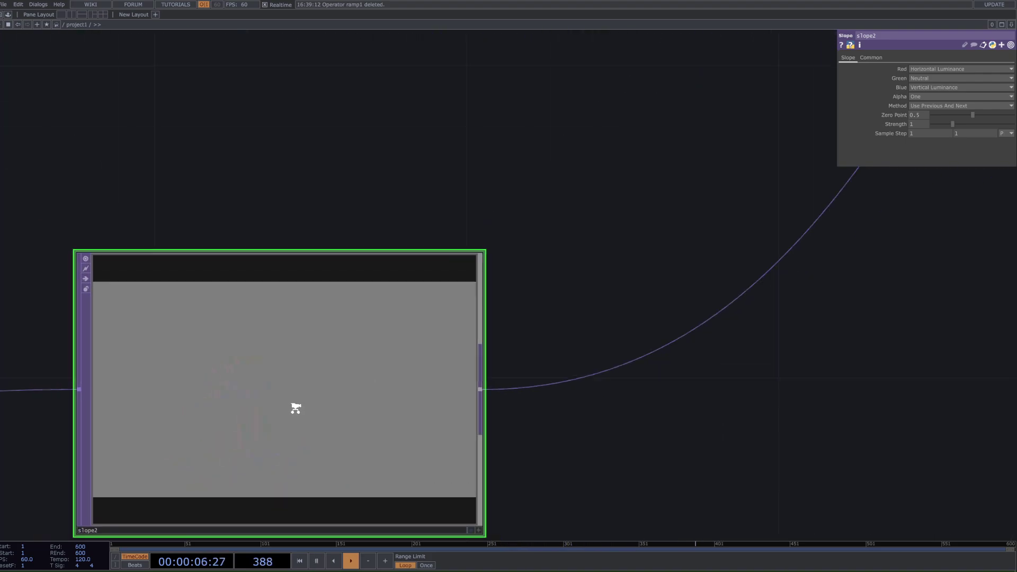
pyautogui.scroll(6, 256, 427)
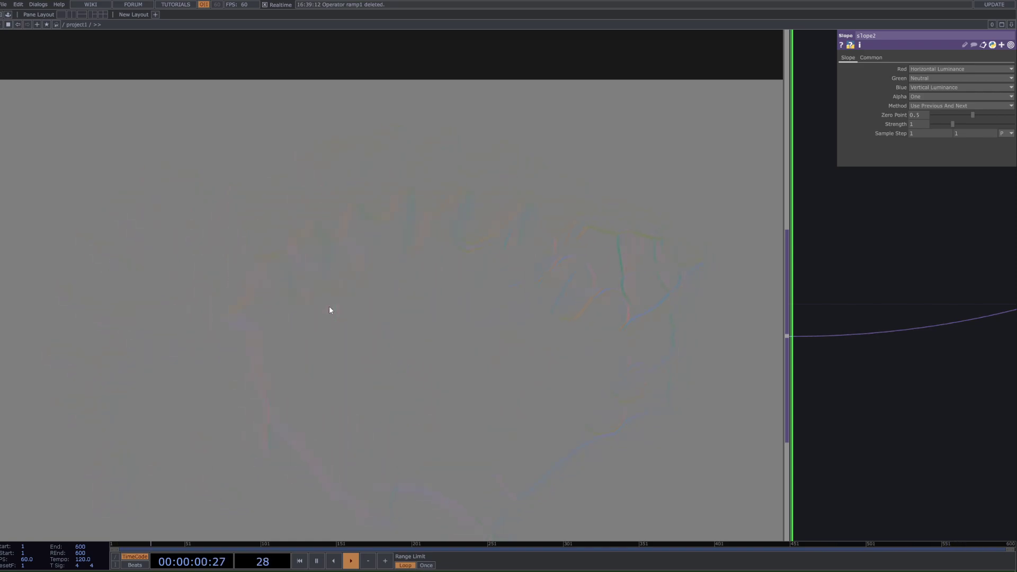
pyautogui.scroll(-6, 329, 309)
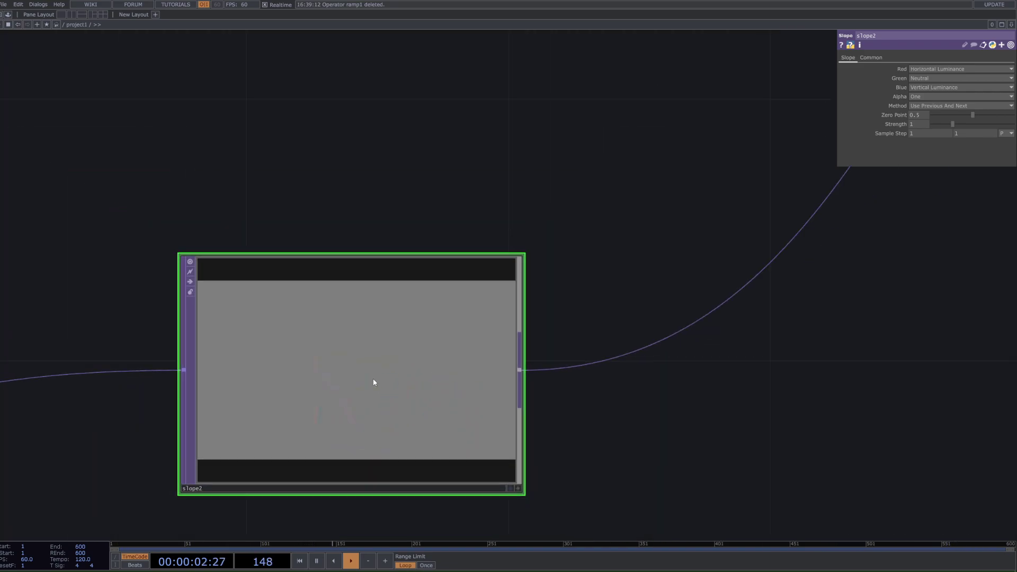
pyautogui.scroll(-4, 404, 399)
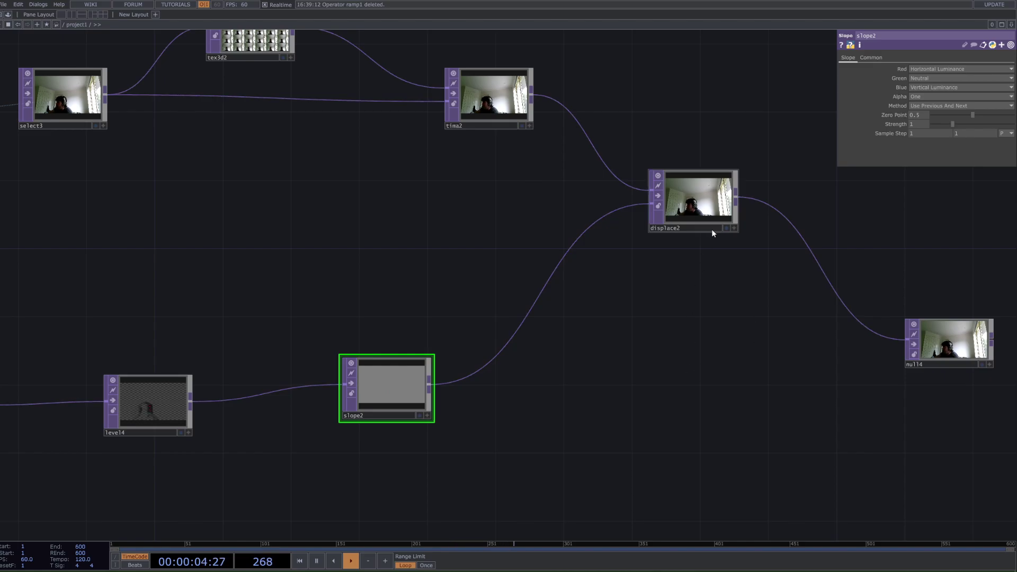
# Temporarily show null4's output in the network background to check the Slope-driven displacement
pyautogui.moveTo(869, 288); pyautogui.dragTo(808, 277)
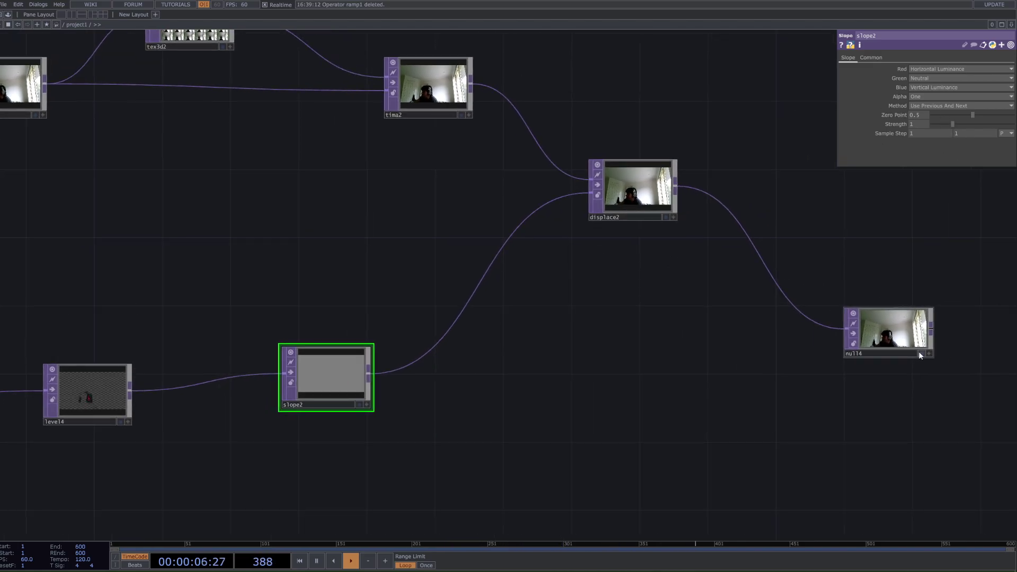
pyautogui.click(919, 352)
pyautogui.moveTo(934, 260); pyautogui.dragTo(837, 348)
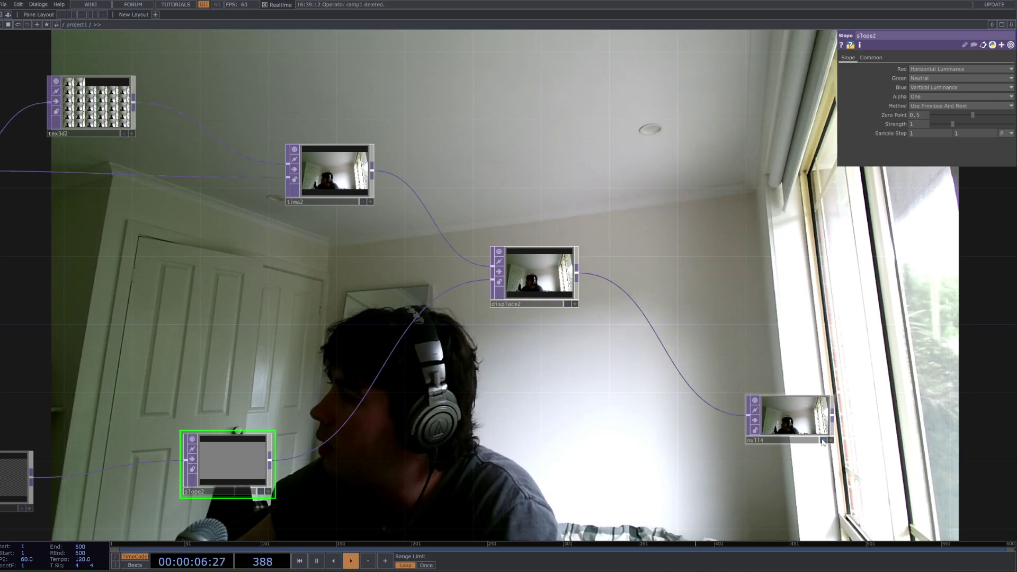
pyautogui.click(823, 440)
pyautogui.scroll(-6, 815, 437)
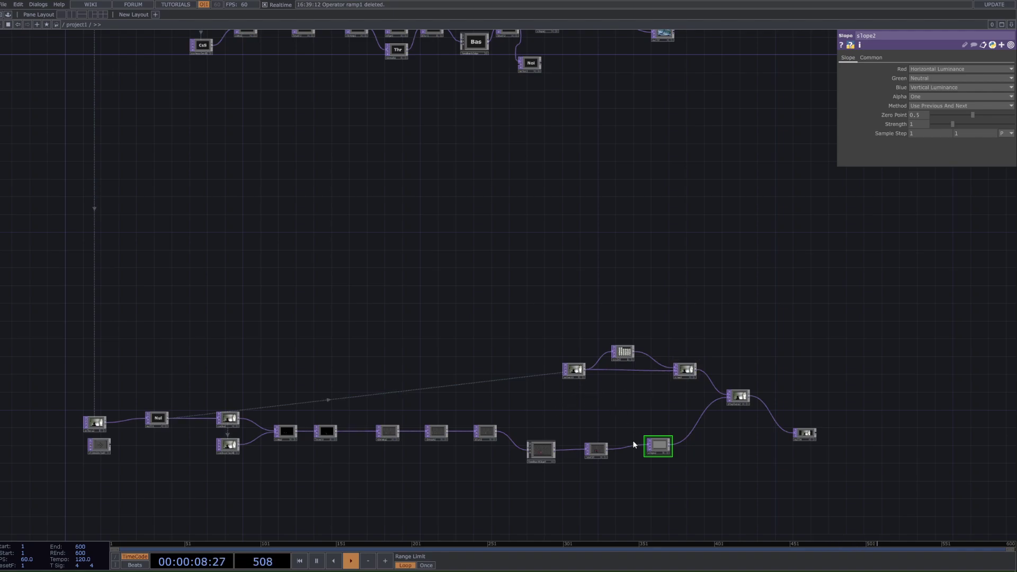
pyautogui.scroll(5, 590, 456)
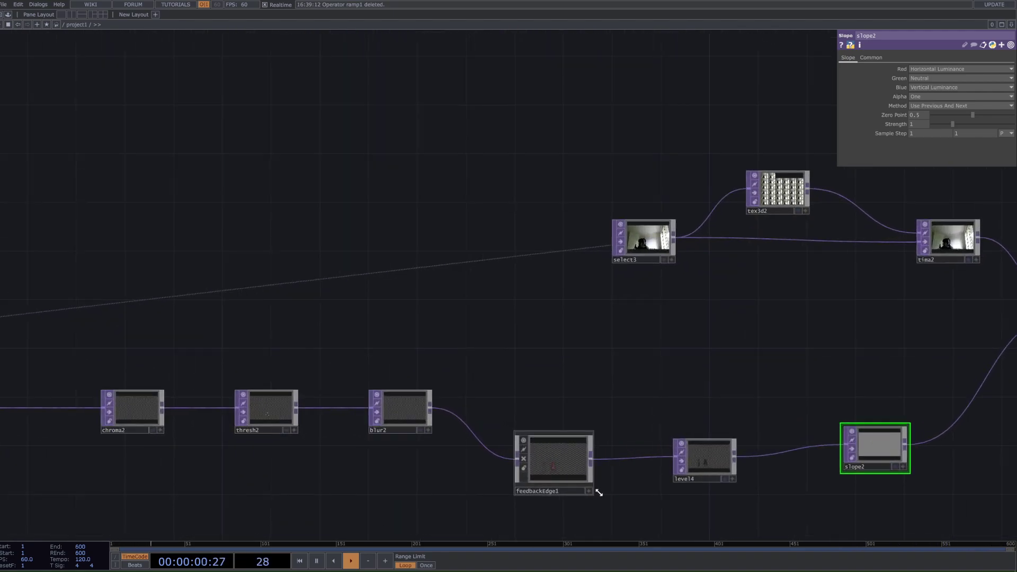
# Select feedbackEdge1 to open its parameters and show null4's output in the network background
pyautogui.scroll(-2, 596, 493)
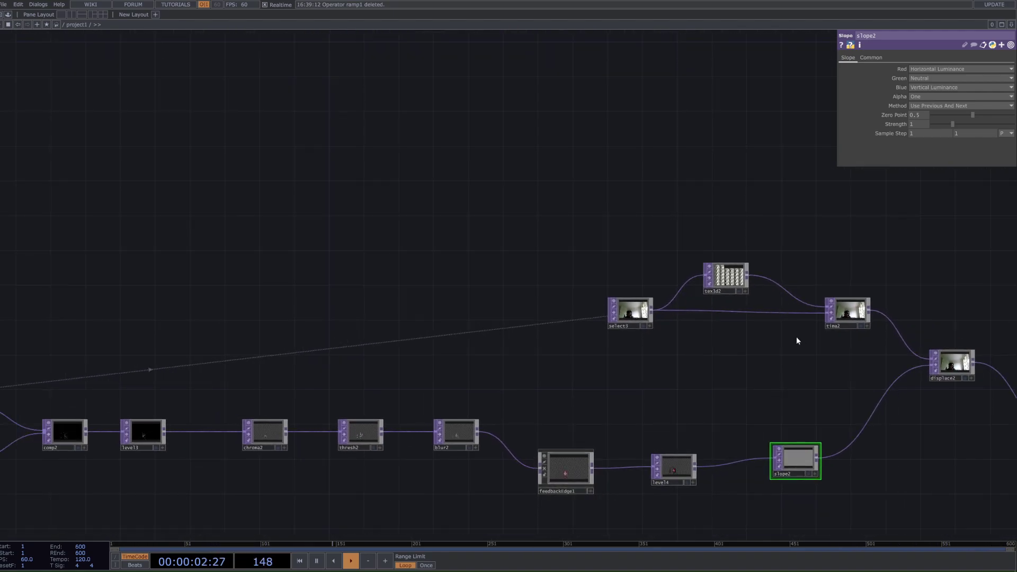
pyautogui.moveTo(925, 453); pyautogui.dragTo(840, 447)
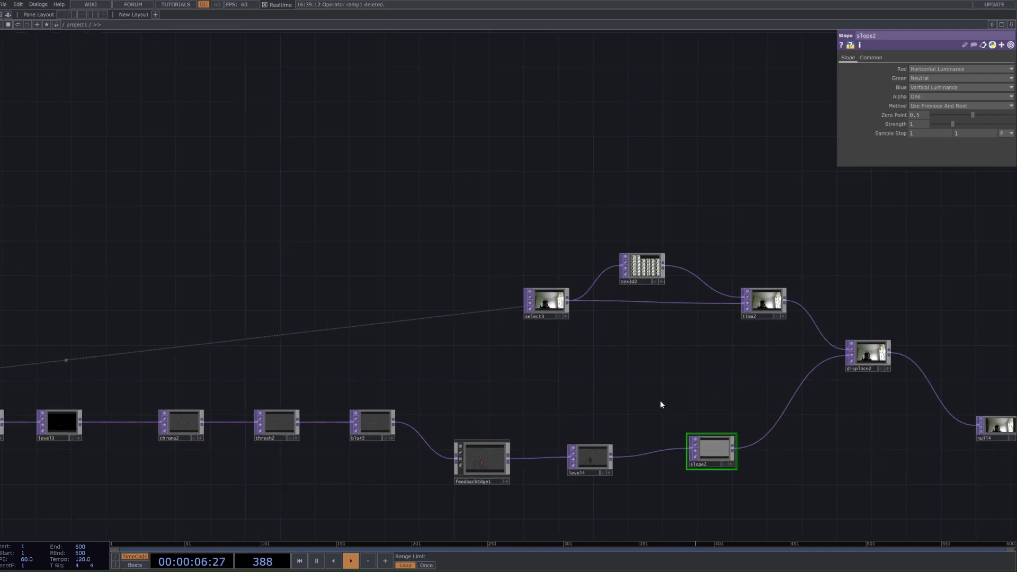
pyautogui.click(481, 469)
pyautogui.click(1011, 439)
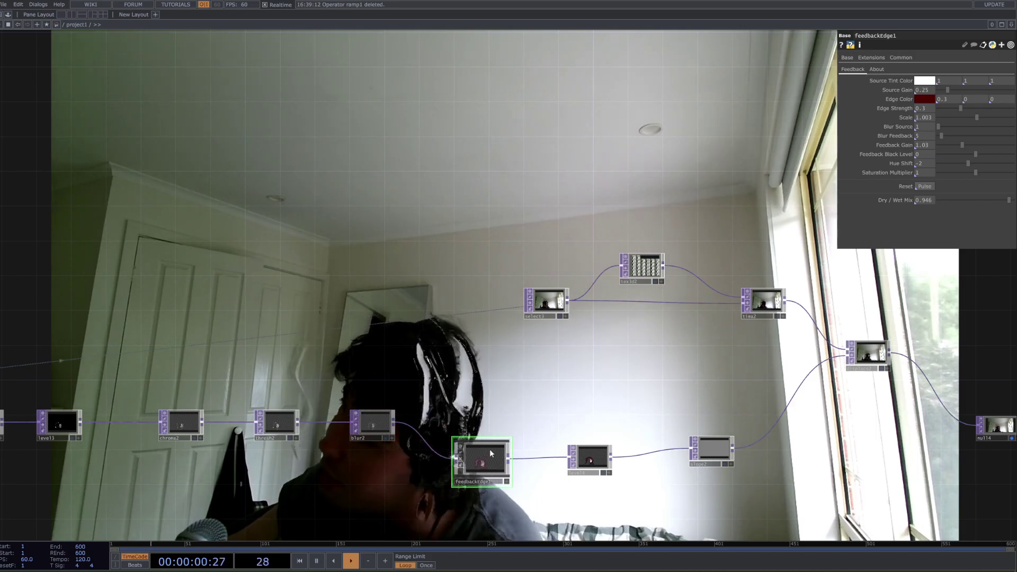
# Try a Scale of 1.1 on feedbackEdge1 and undo the change
pyautogui.scroll(10, 480, 466)
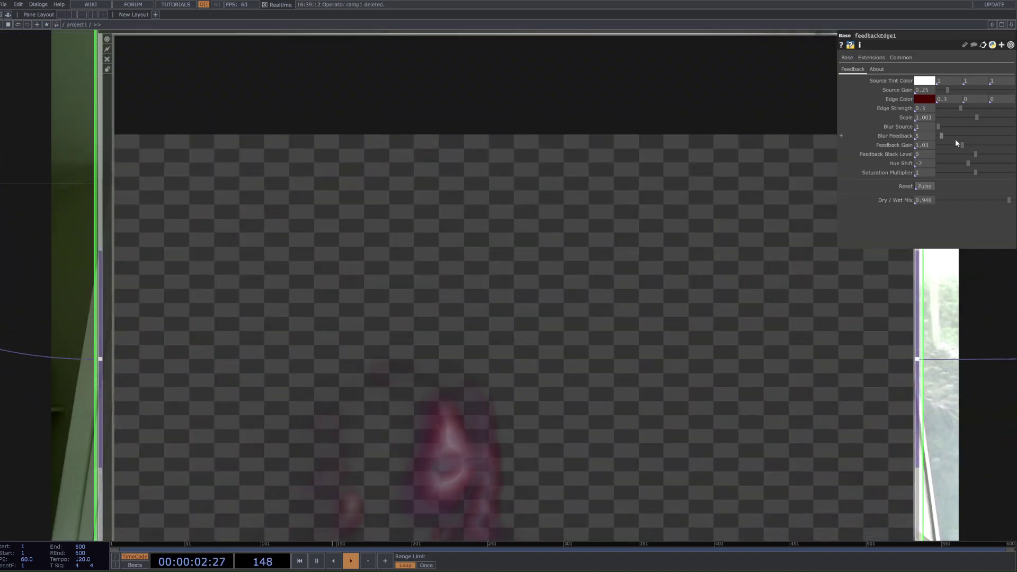
pyautogui.moveTo(977, 118); pyautogui.dragTo(1015, 118)
pyautogui.scroll(-6, 588, 255)
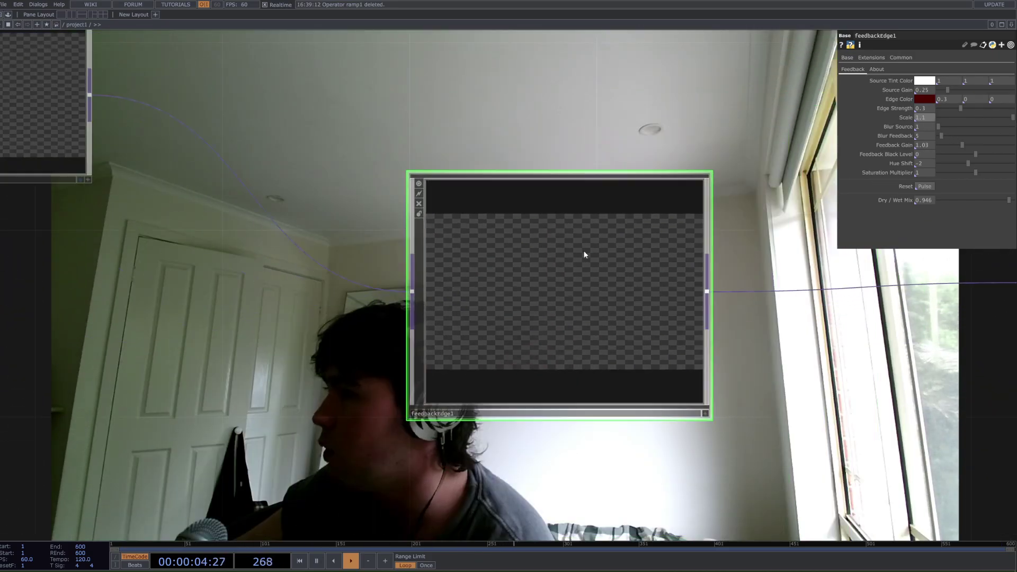
pyautogui.moveTo(638, 139); pyautogui.dragTo(726, 245)
pyautogui.scroll(-2, 673, 258)
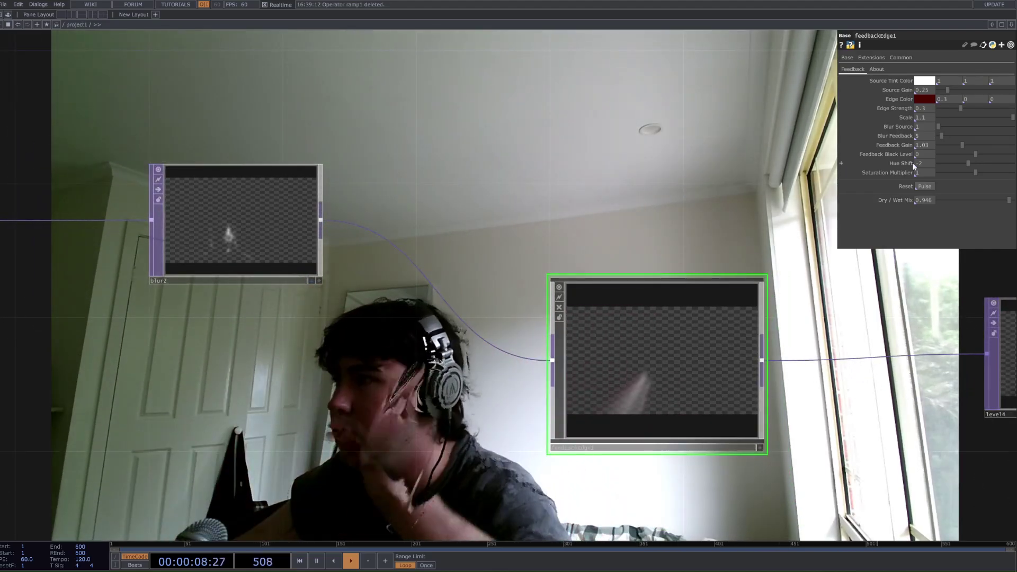
pyautogui.hotkey('ctrl', 'z')
pyautogui.moveTo(684, 163); pyautogui.dragTo(718, 233)
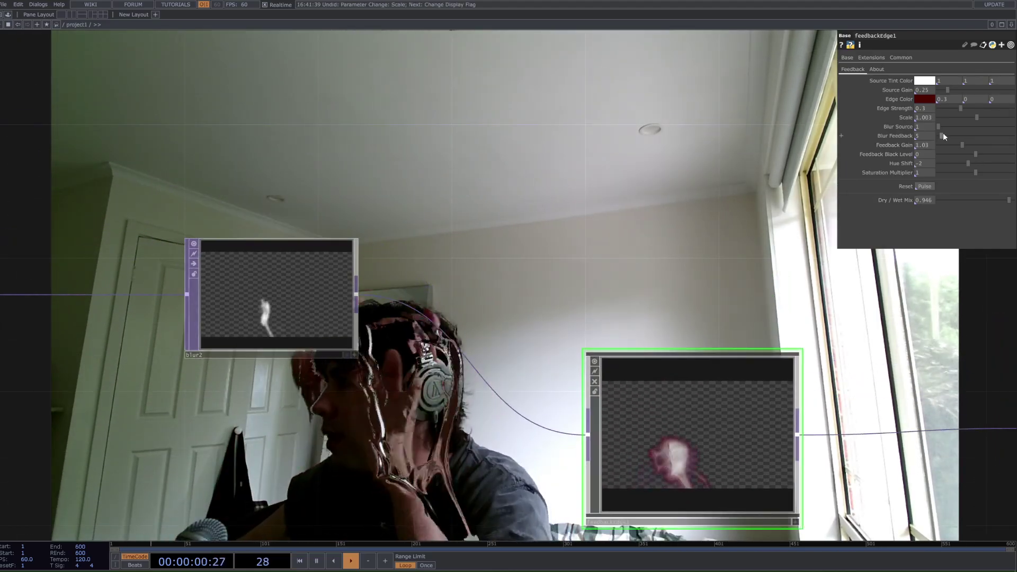
# Set feedbackEdge1's Blur Feedback to 66 and examine the softened feedback trails up close
pyautogui.moveTo(942, 136); pyautogui.dragTo(990, 137)
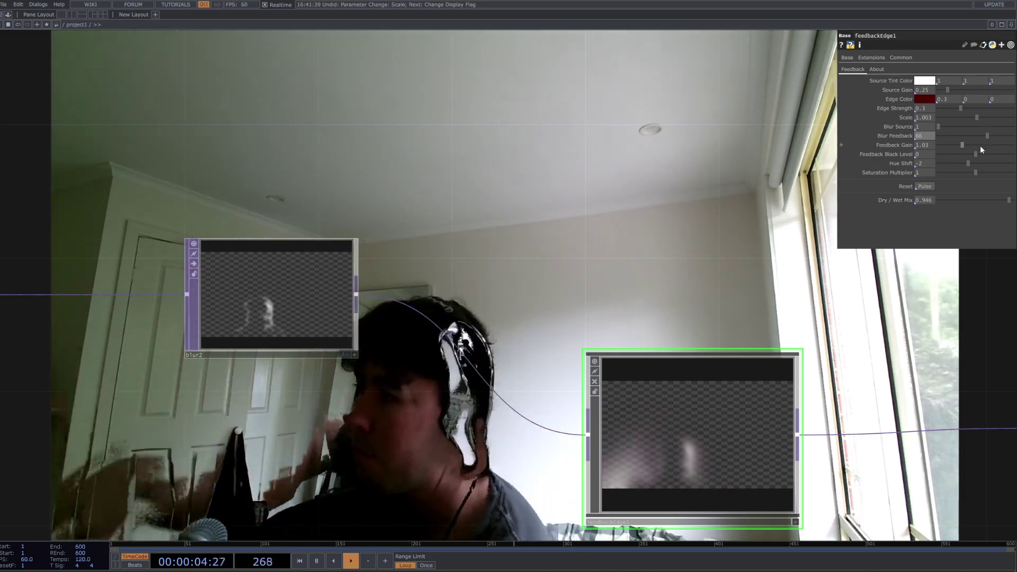
pyautogui.moveTo(500, 218); pyautogui.dragTo(493, 285)
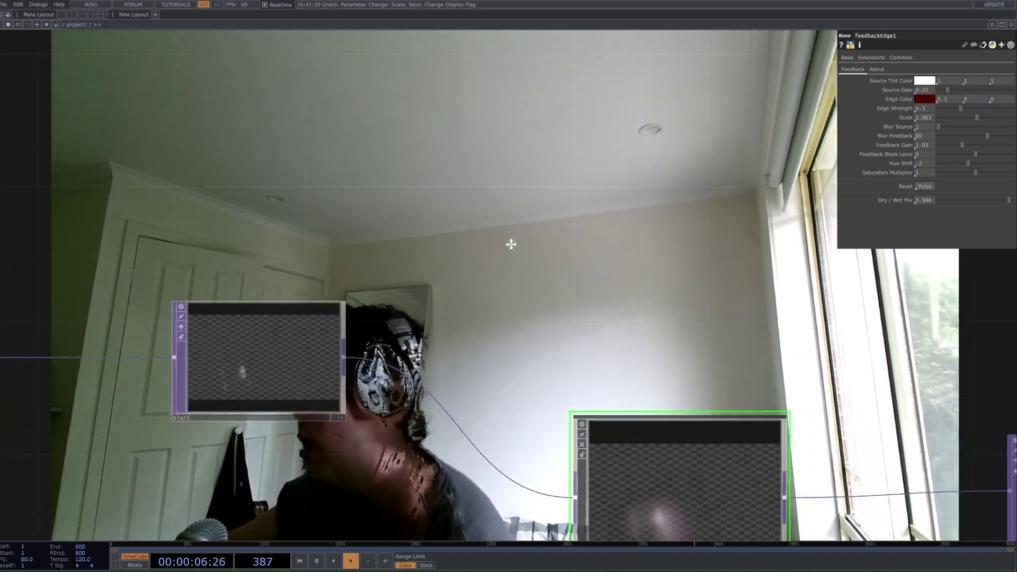
pyautogui.scroll(-3, 511, 243)
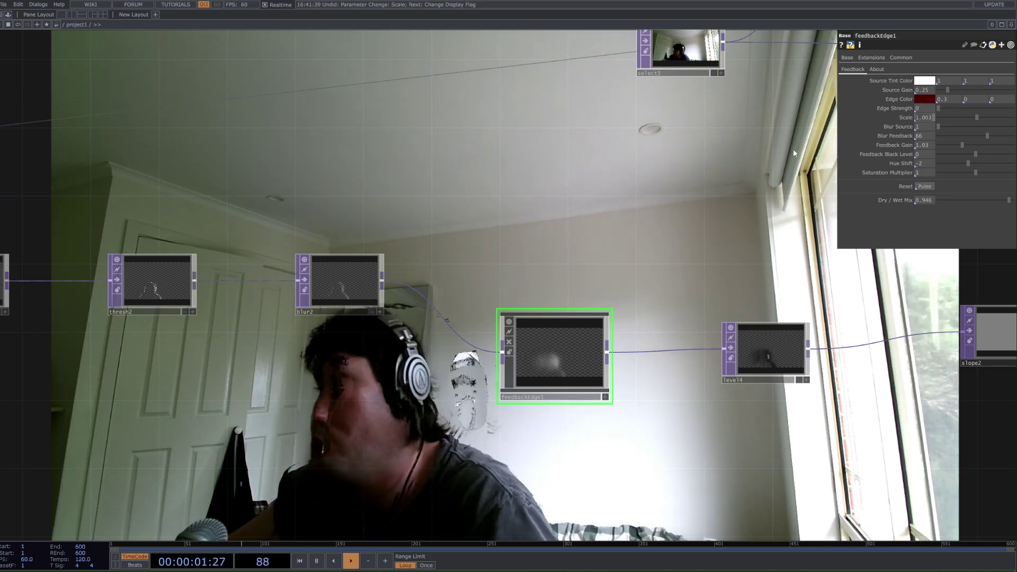
pyautogui.scroll(10, 681, 370)
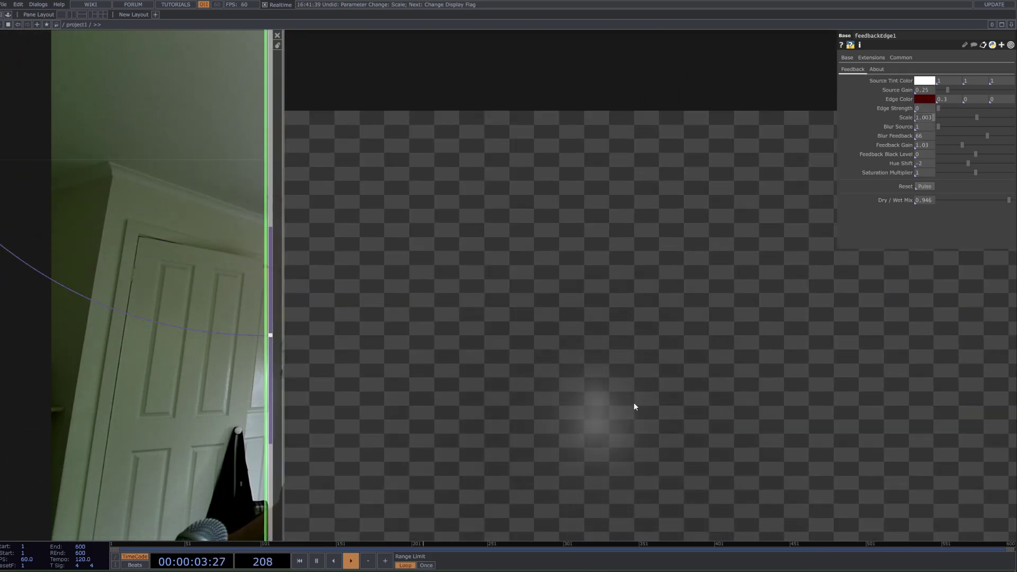
pyautogui.scroll(2, 635, 379)
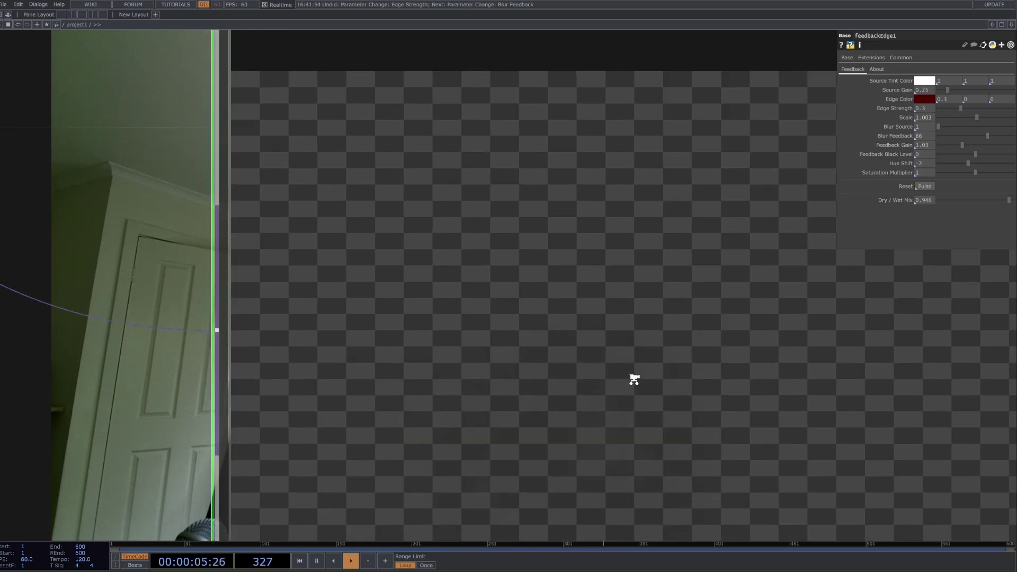
pyautogui.scroll(-8, 643, 402)
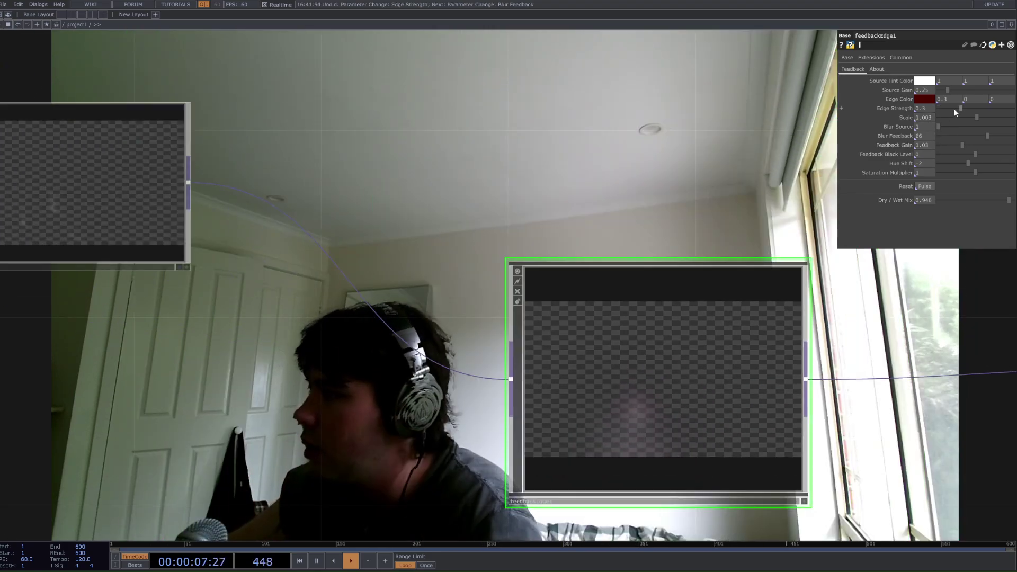
# Set feedbackEdge1's Edge Strength to 0 and its Scale to 1, trying and undoing a Scale of 1.016
pyautogui.moveTo(956, 109); pyautogui.dragTo(932, 117)
pyautogui.moveTo(666, 212); pyautogui.dragTo(607, 336)
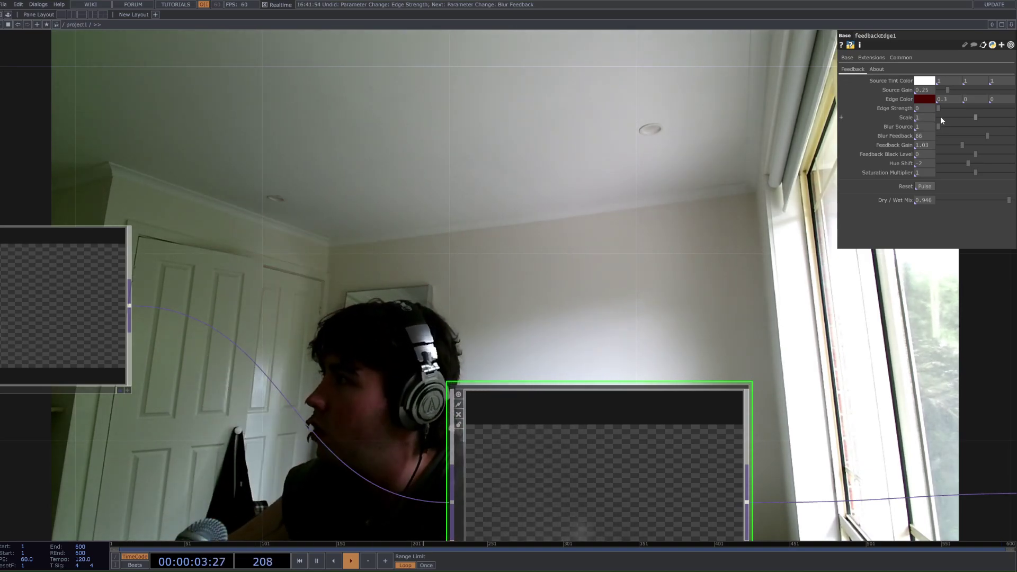
pyautogui.moveTo(975, 117); pyautogui.dragTo(981, 116)
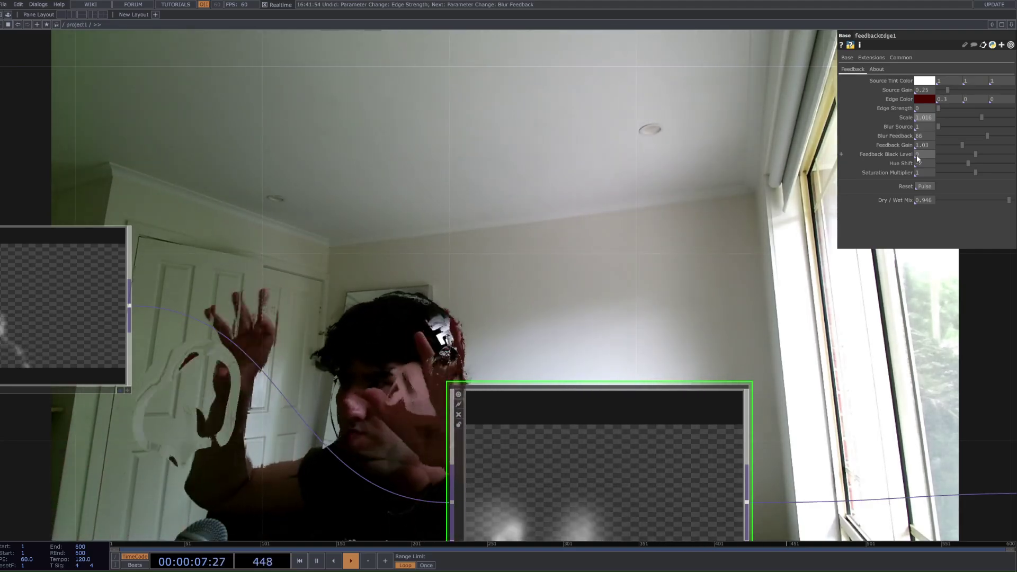
pyautogui.hotkey('ctrl', 'z')
# Try a Strength of 4 on the Slope TOP feeding the Displace and undo the change
pyautogui.scroll(-6, 538, 256)
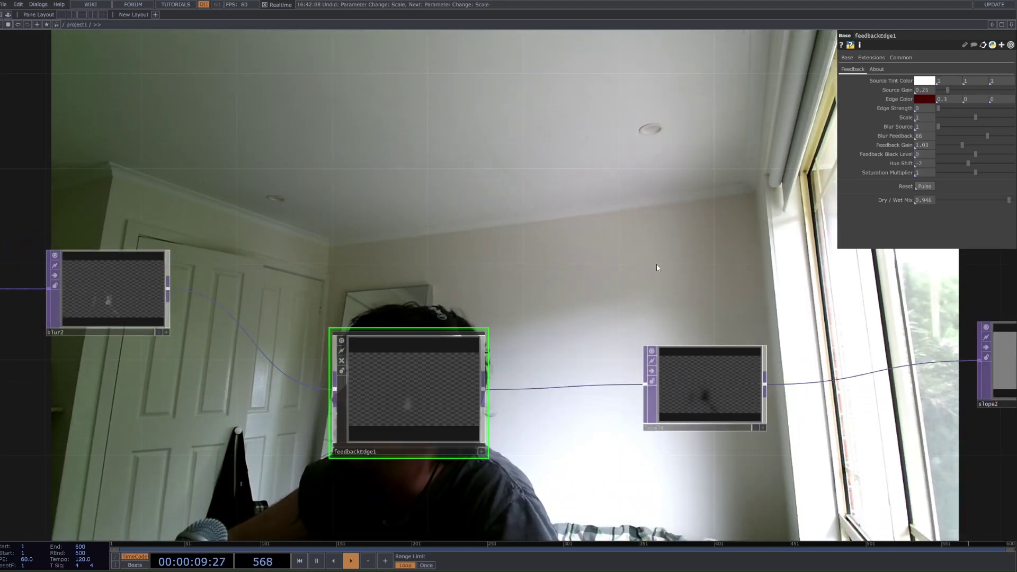
pyautogui.scroll(-3, 438, 369)
pyautogui.scroll(6, 444, 378)
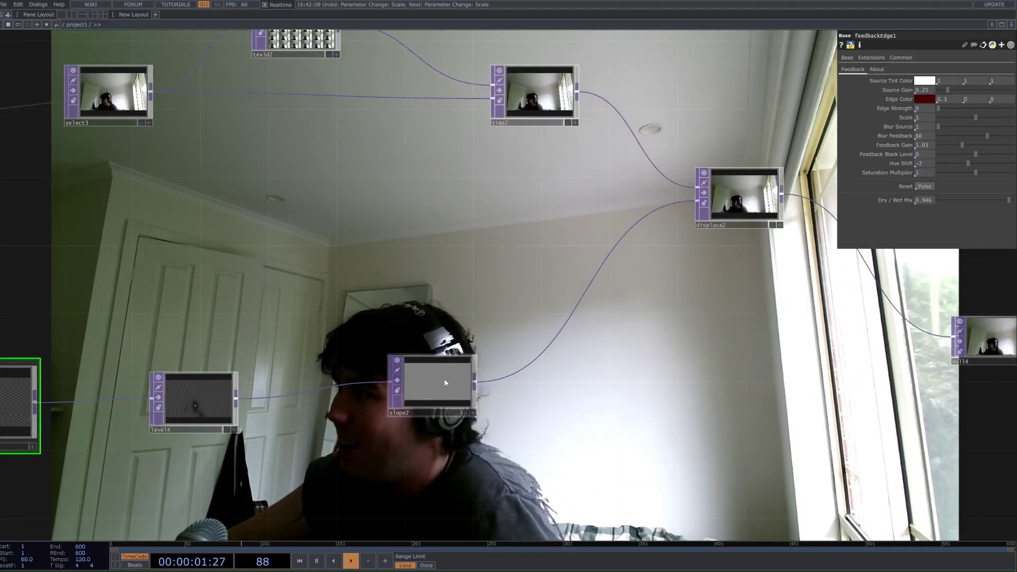
pyautogui.click(491, 372)
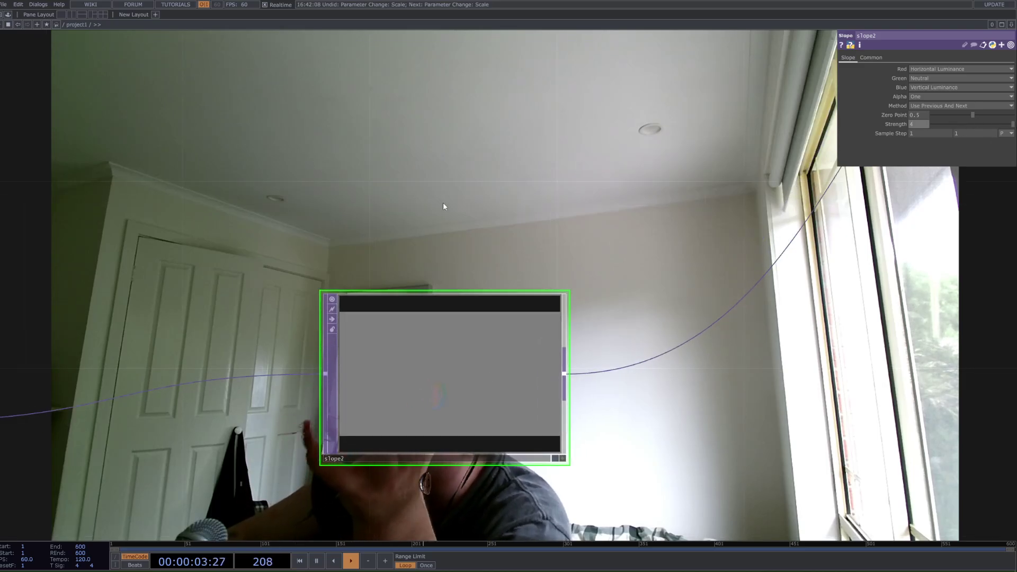
pyautogui.moveTo(444, 206); pyautogui.dragTo(620, 306)
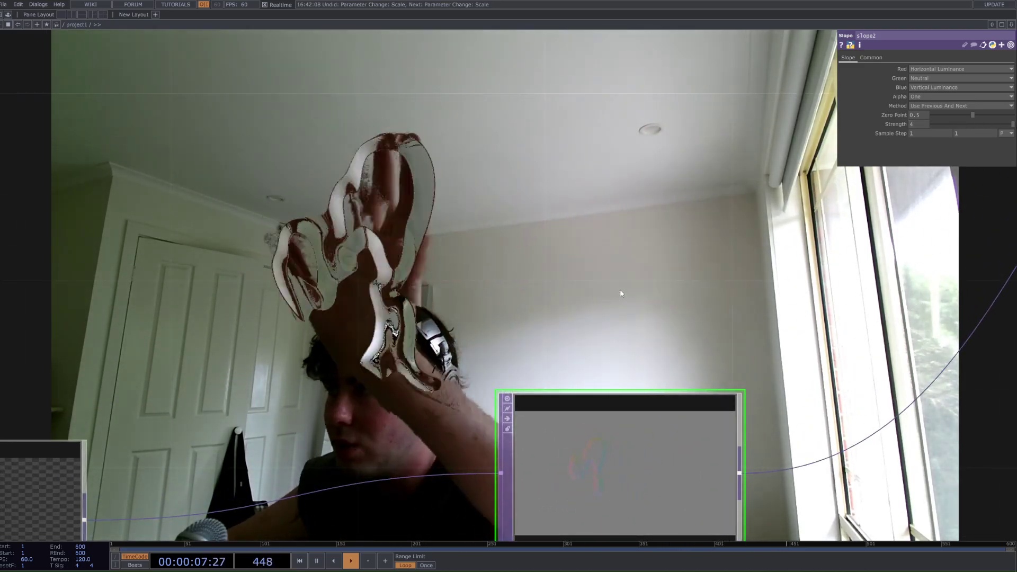
pyautogui.hotkey('ctrl', 'z')
pyautogui.scroll(-5, 475, 340)
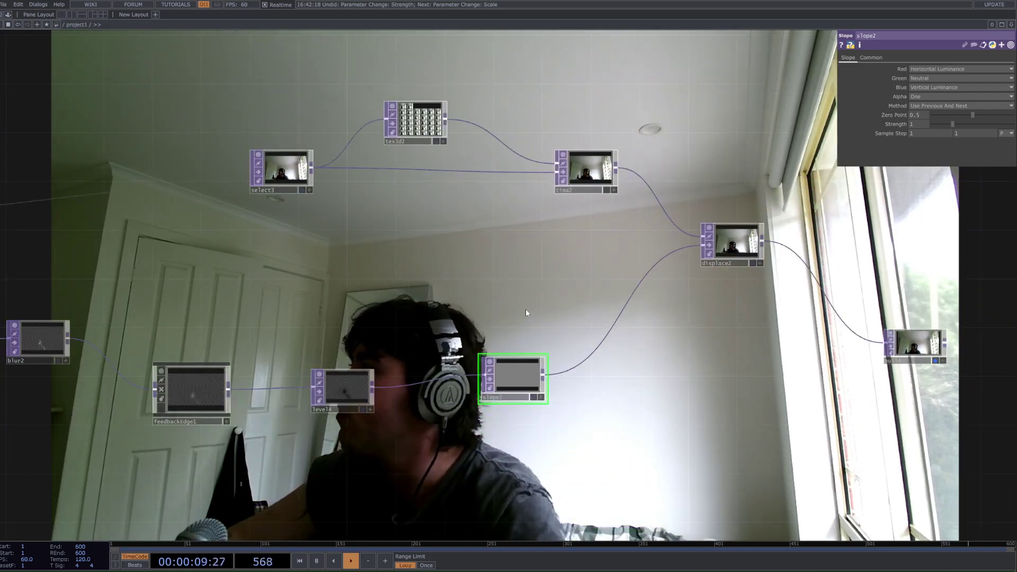
# Try a Strength well below 1 on the Slope TOP and undo the change
pyautogui.click(937, 122)
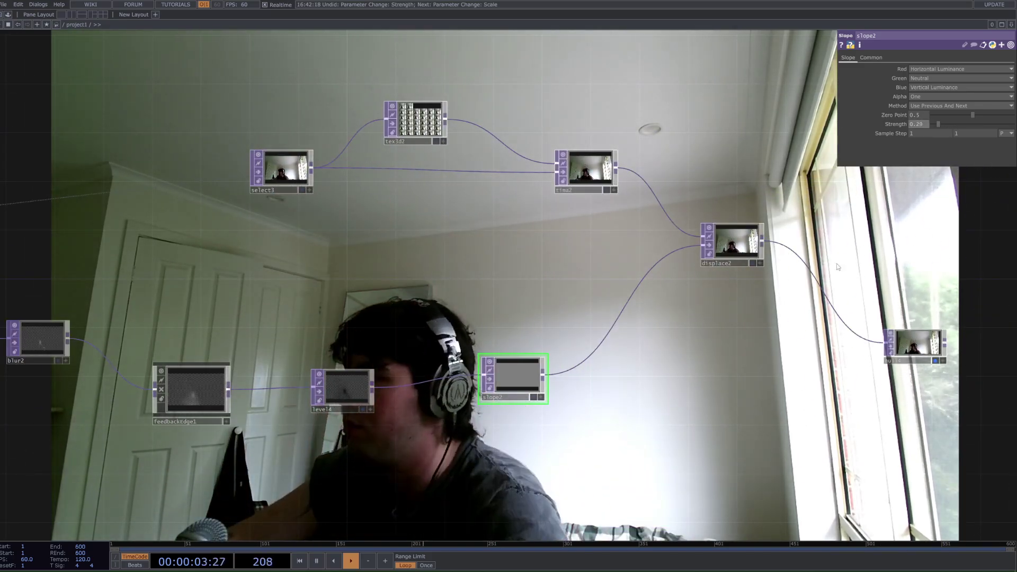
pyautogui.hotkey('ctrl', 'z')
pyautogui.moveTo(596, 186); pyautogui.dragTo(607, 194)
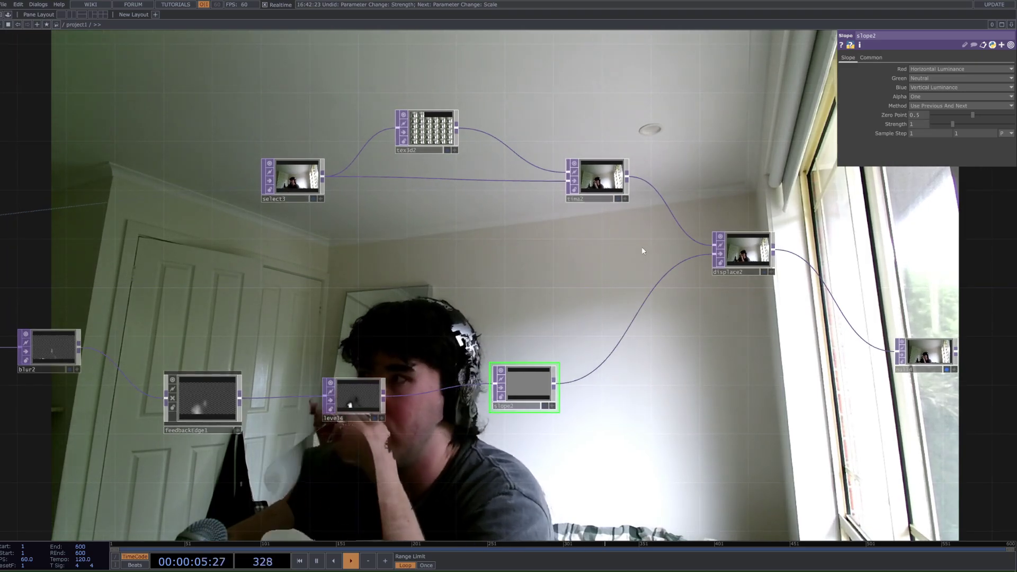
# Pause playback on a distorted frame and examine the Time Machine's output against the displaced background image
pyautogui.press('space')
pyautogui.press('space')
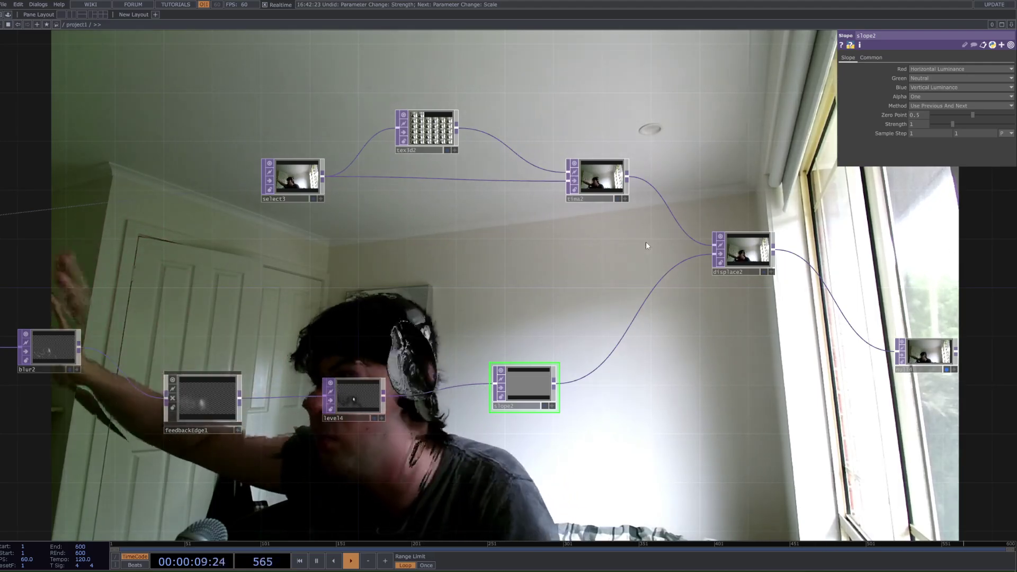
pyautogui.press('space')
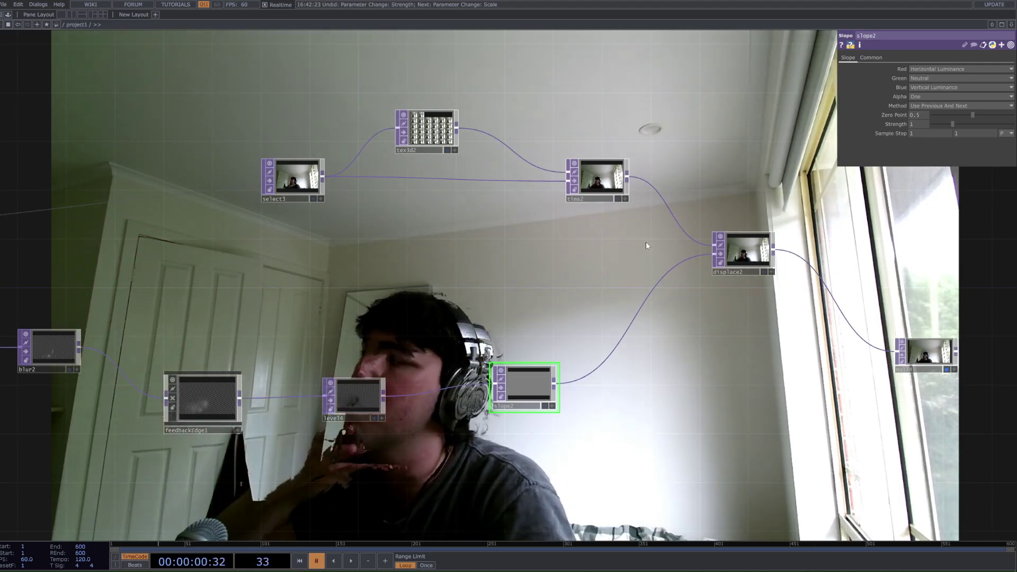
pyautogui.scroll(10, 647, 242)
pyautogui.scroll(-8, 518, 288)
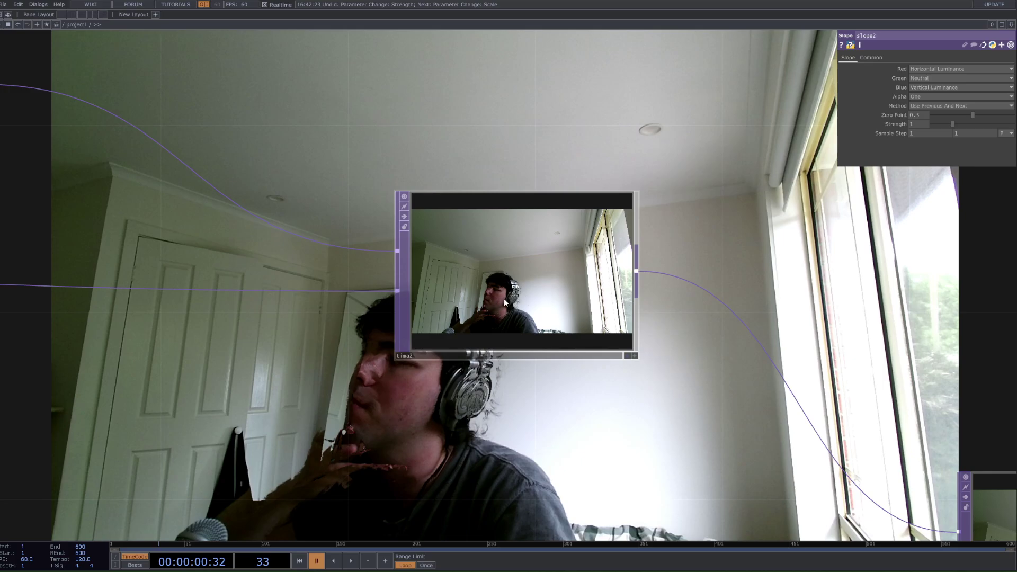
pyautogui.scroll(-3, 504, 301)
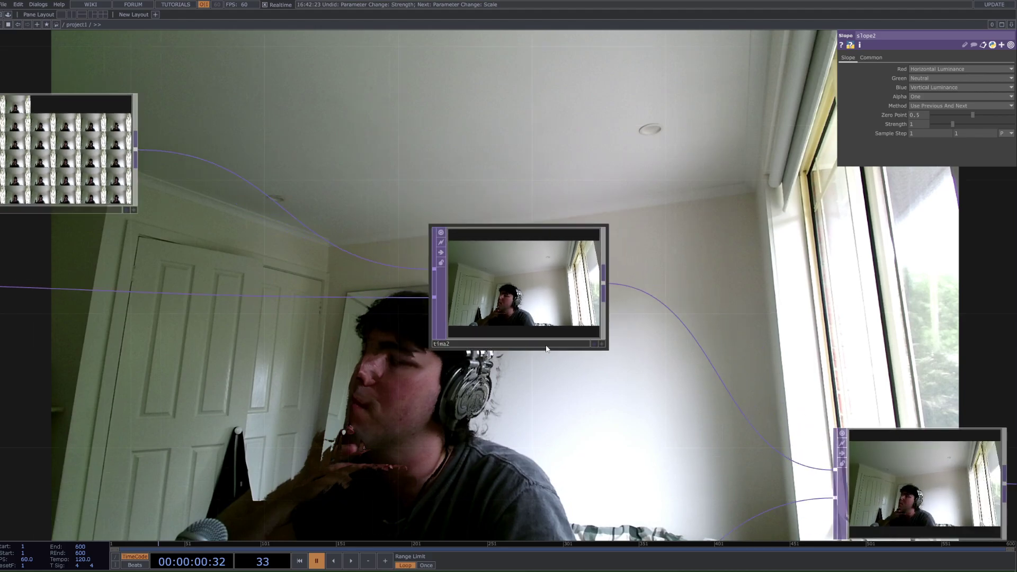
pyautogui.scroll(-4, 521, 343)
pyautogui.scroll(-5, 588, 350)
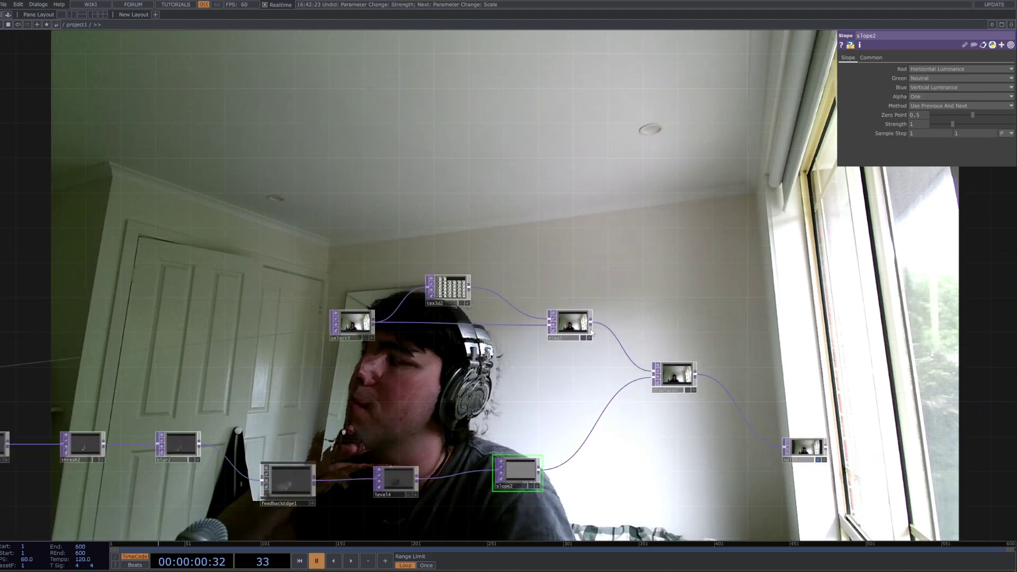
# Try wiring select3 directly into the Displace to bypass the Time Machine with playback resumed, and undo the connection
pyautogui.click(553, 327)
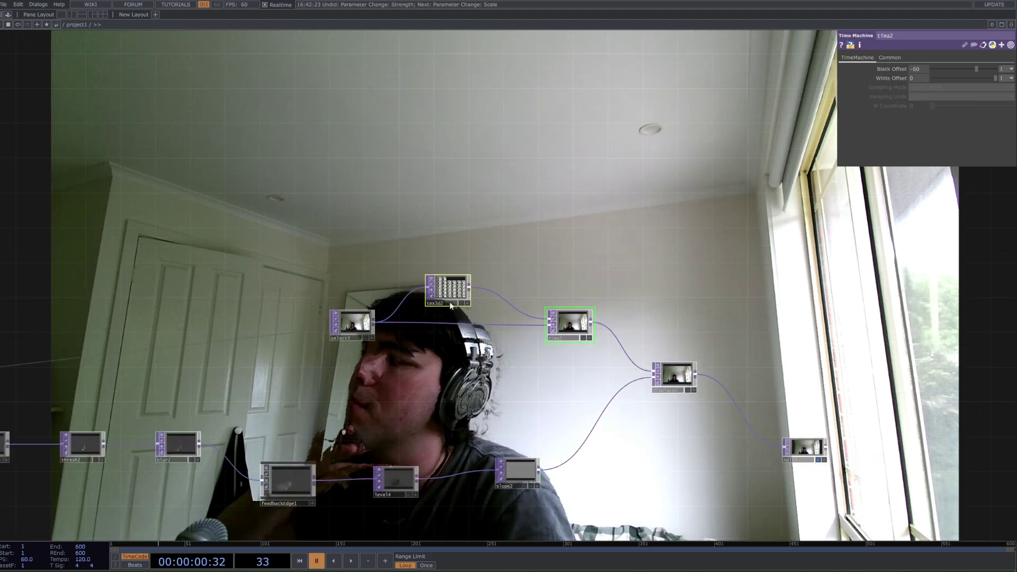
pyautogui.moveTo(555, 318); pyautogui.dragTo(503, 249)
pyautogui.moveTo(374, 321); pyautogui.dragTo(590, 308)
pyautogui.press('space')
pyautogui.moveTo(541, 334); pyautogui.dragTo(424, 366)
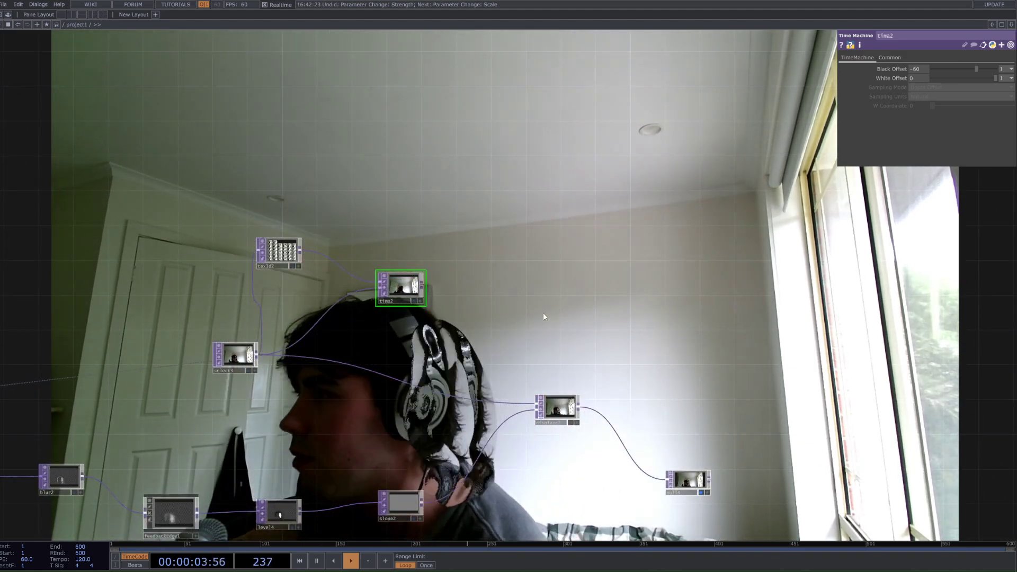
pyautogui.hotkey('ctrl', 'z')
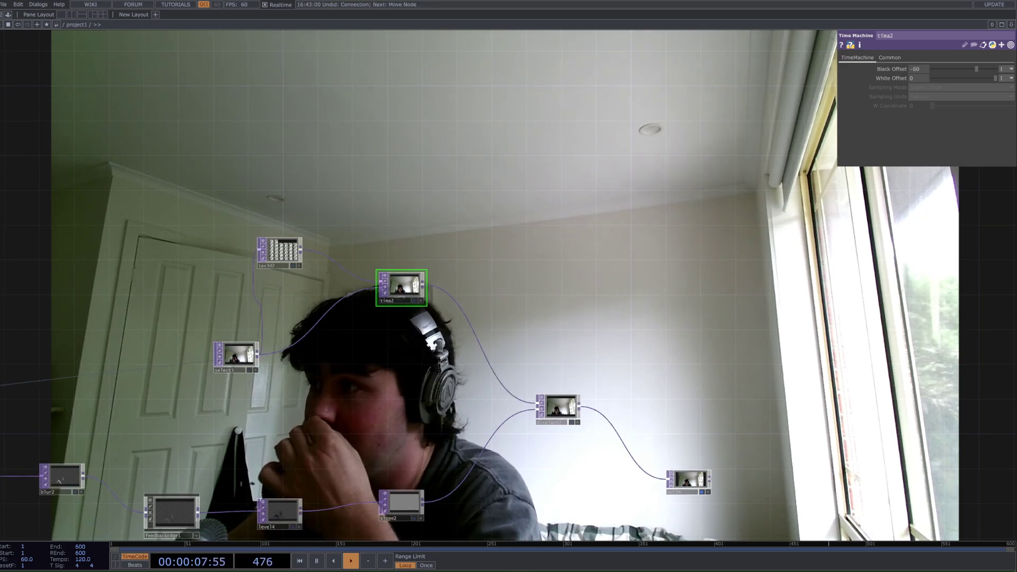
# Delete the Texture 3D and Time Machine TOPs so that select3 feeds the Displace directly
pyautogui.moveTo(478, 220); pyautogui.dragTo(269, 305, button='right')
pyautogui.scroll(-3, 305, 351)
pyautogui.moveTo(389, 403); pyautogui.dragTo(441, 441)
pyautogui.press('Delete')
# Examine the simplified network along the motion feedback chain, from the Displace back to the camera source and null3
pyautogui.moveTo(400, 398); pyautogui.dragTo(495, 357)
pyautogui.moveTo(361, 426); pyautogui.dragTo(520, 396)
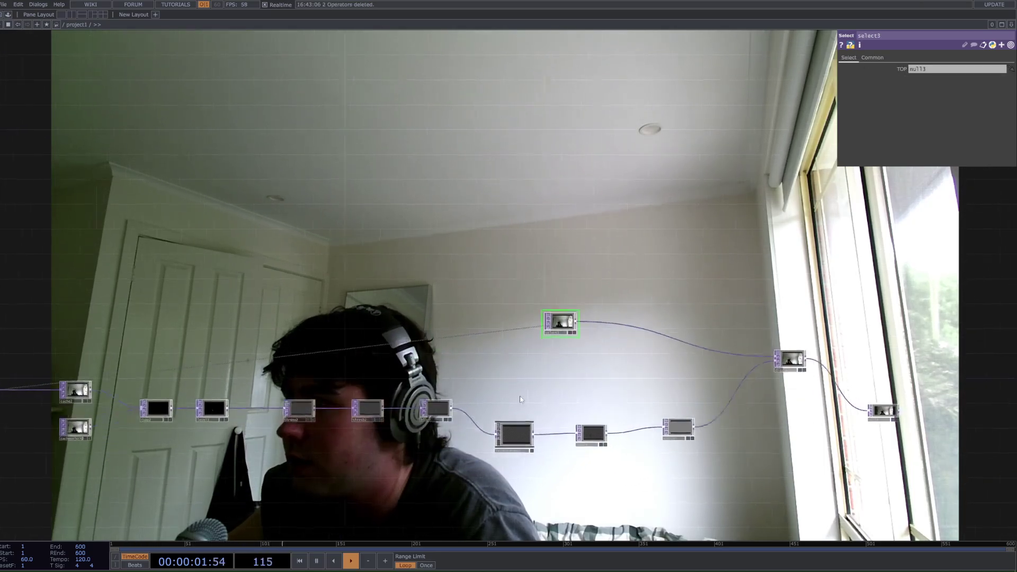
pyautogui.moveTo(379, 455); pyautogui.dragTo(570, 409)
pyautogui.moveTo(305, 402); pyautogui.dragTo(466, 395)
pyautogui.scroll(4, 466, 395)
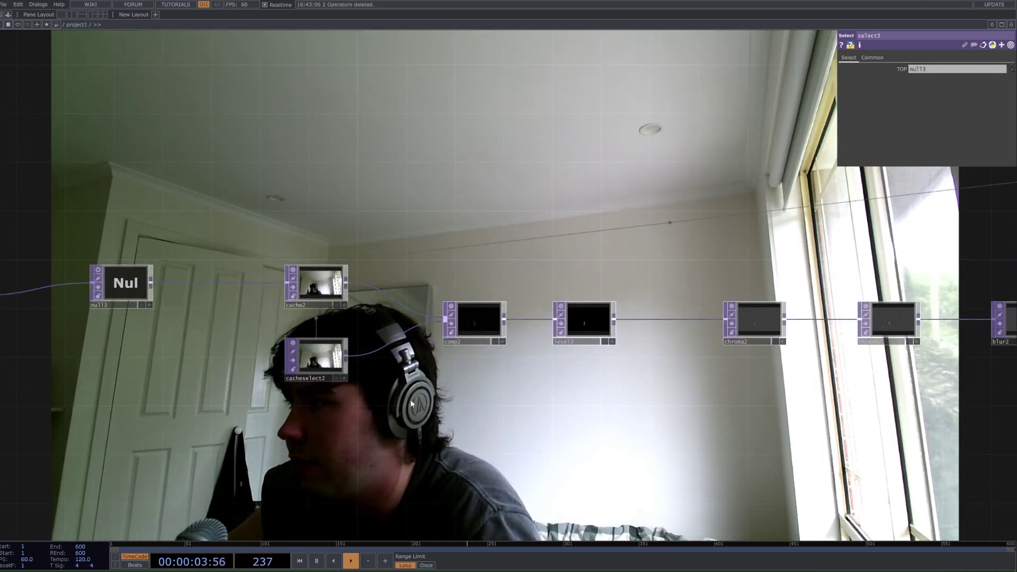
pyautogui.moveTo(601, 422); pyautogui.dragTo(480, 399)
pyautogui.moveTo(567, 436); pyautogui.dragTo(253, 433)
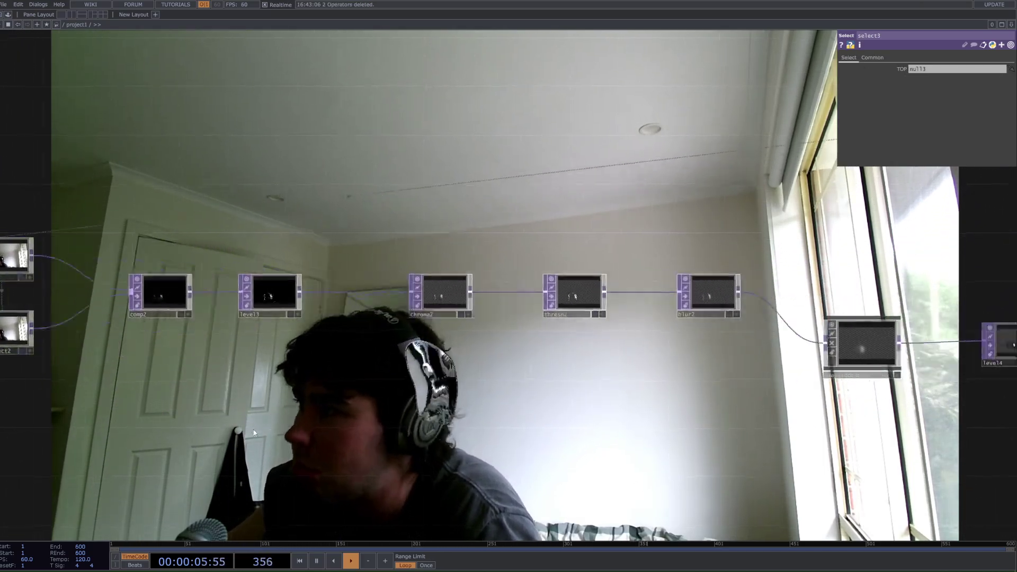
pyautogui.scroll(-8, 305, 406)
pyautogui.scroll(6, 373, 310)
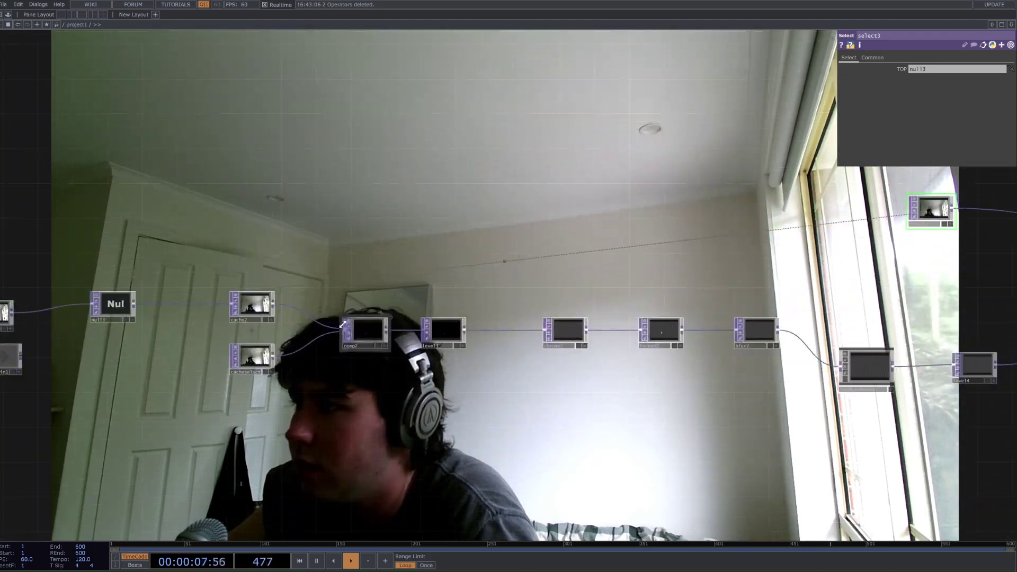
pyautogui.scroll(-2, 208, 328)
pyautogui.moveTo(188, 328); pyautogui.dragTo(414, 375)
pyautogui.scroll(-1, 405, 291)
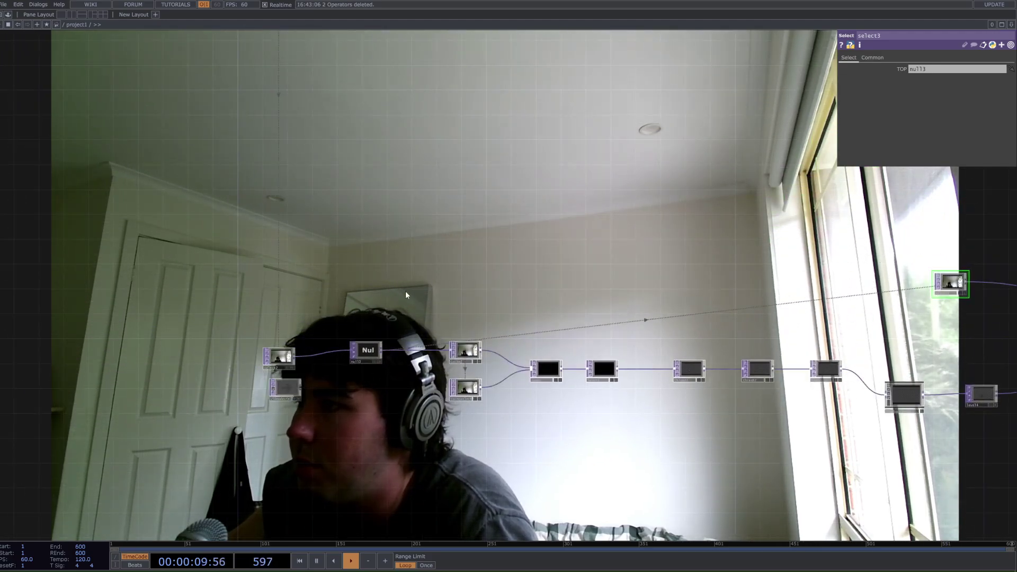
# Move null3 away from the cache and paste the Texture 3D and Time Machine TOPs into the gap between them
pyautogui.moveTo(406, 292); pyautogui.dragTo(249, 441, button='right')
pyautogui.moveTo(367, 352); pyautogui.dragTo(187, 283)
pyautogui.scroll(3, 202, 339)
pyautogui.scroll(1, 224, 343)
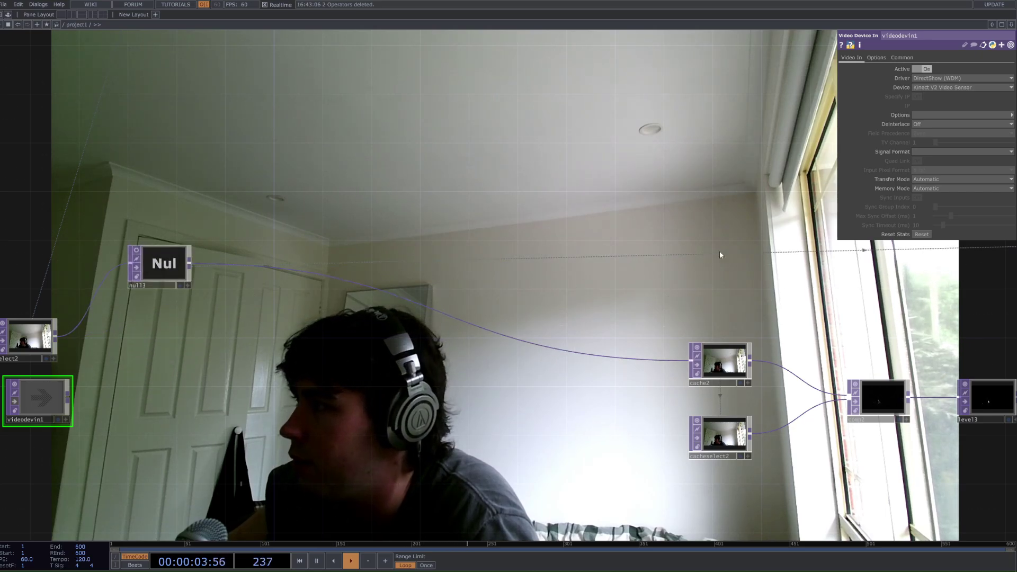
pyautogui.hotkey('ctrl', 'v')
pyautogui.click(352, 341)
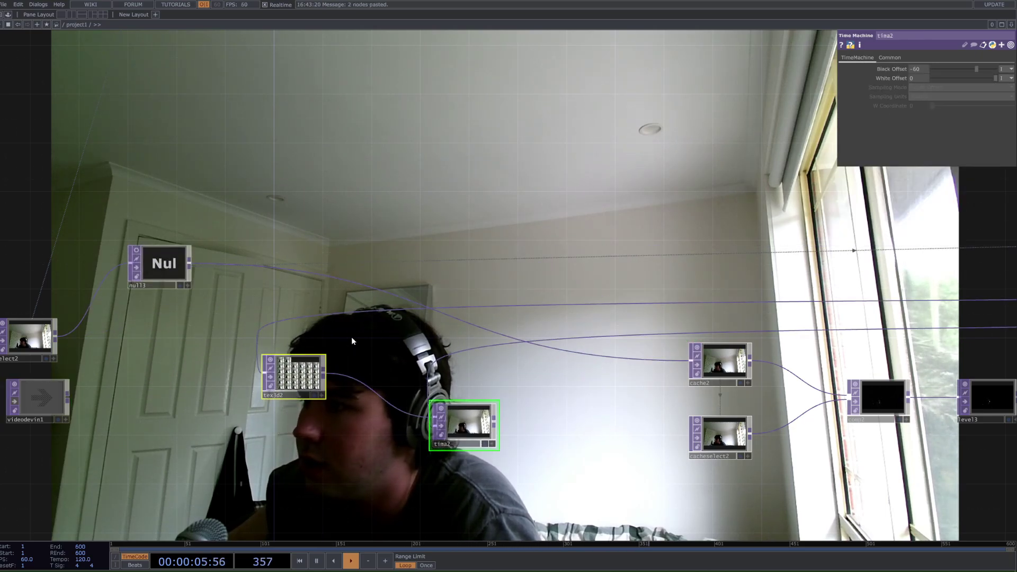
# Wire null3 into the pasted Texture 3D and Time Machine, and connect the Time Machine's output to cache2
pyautogui.moveTo(189, 265); pyautogui.dragTo(654, 404)
pyautogui.moveTo(717, 399); pyautogui.dragTo(910, 339)
pyautogui.moveTo(611, 443); pyautogui.dragTo(306, 442)
pyautogui.scroll(-5, 306, 442)
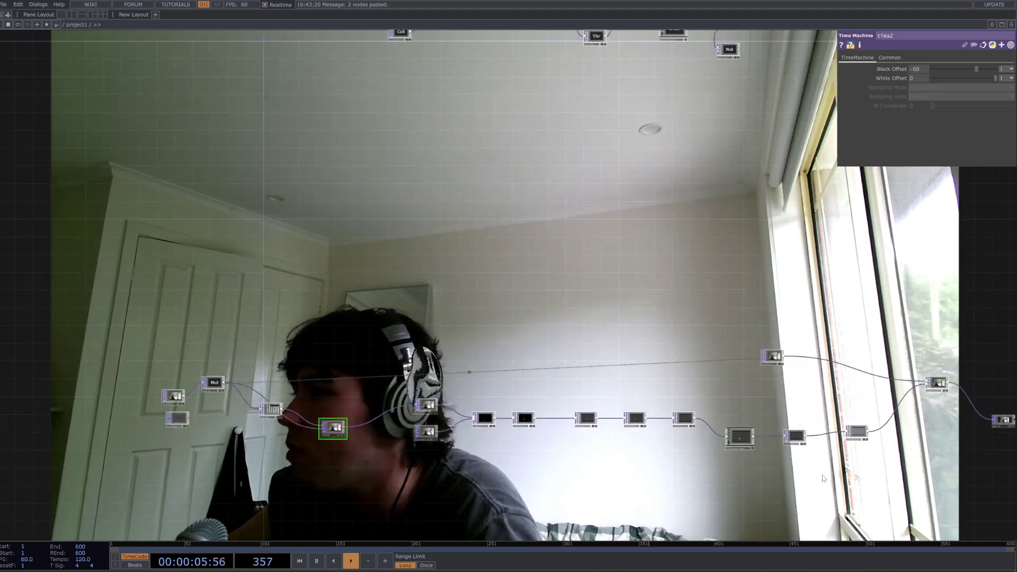
# Set select3 to reference the Time Machine tima2 as its source instead of null3
pyautogui.moveTo(824, 479); pyautogui.dragTo(419, 456)
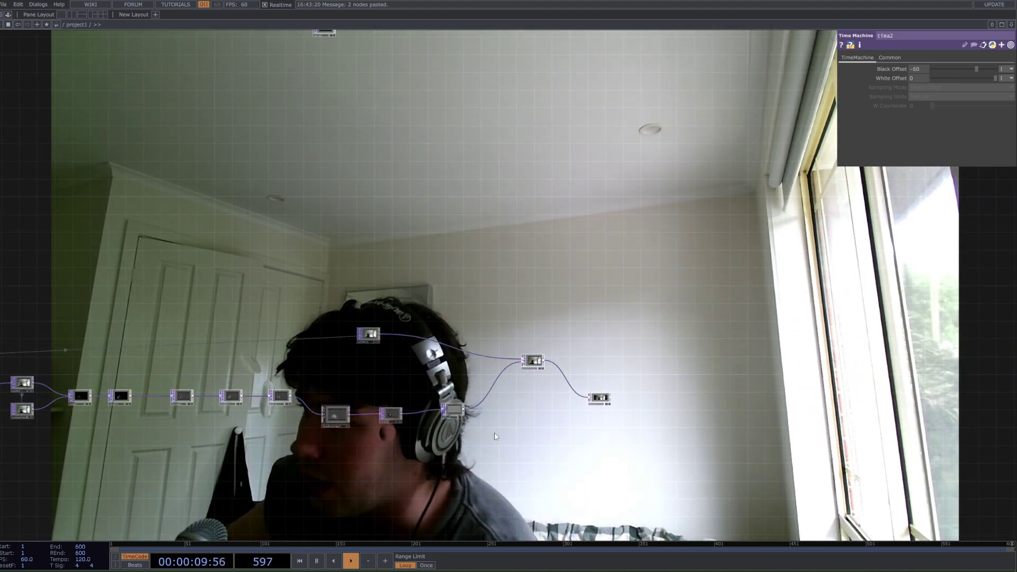
pyautogui.scroll(-5, 496, 436)
pyautogui.scroll(5, 357, 474)
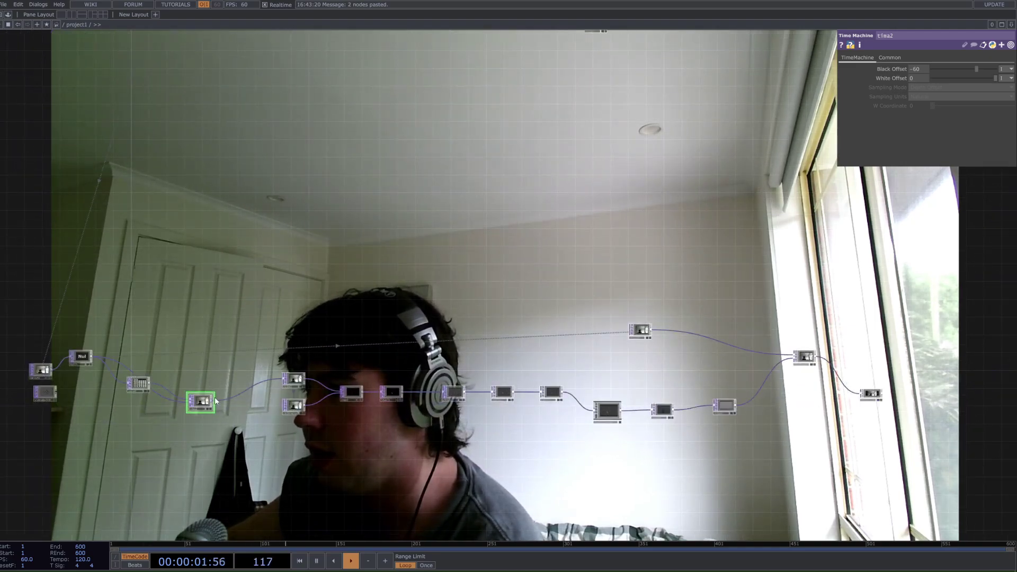
pyautogui.moveTo(200, 402); pyautogui.dragTo(642, 331)
pyautogui.moveTo(608, 352); pyautogui.dragTo(484, 336)
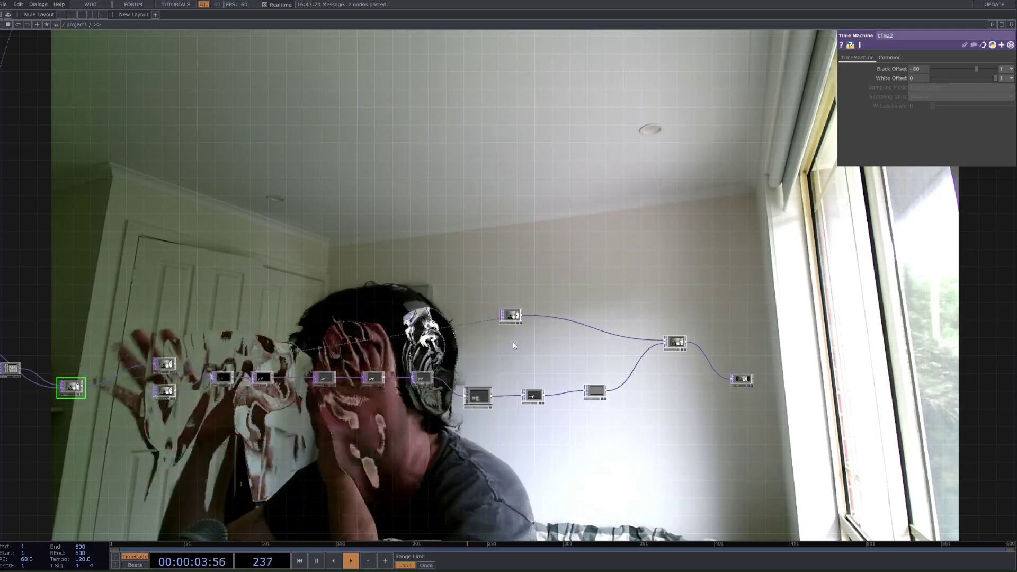
# Turn off the background display of the output null4 and pause playback with the whole chain in view
pyautogui.click(747, 386)
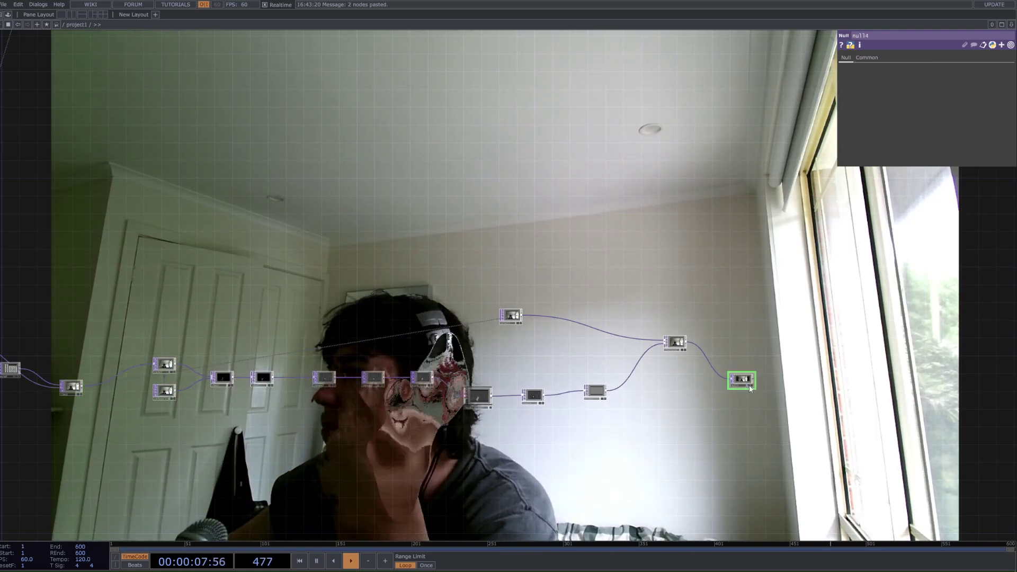
pyautogui.click(750, 386)
pyautogui.moveTo(632, 412); pyautogui.dragTo(682, 408)
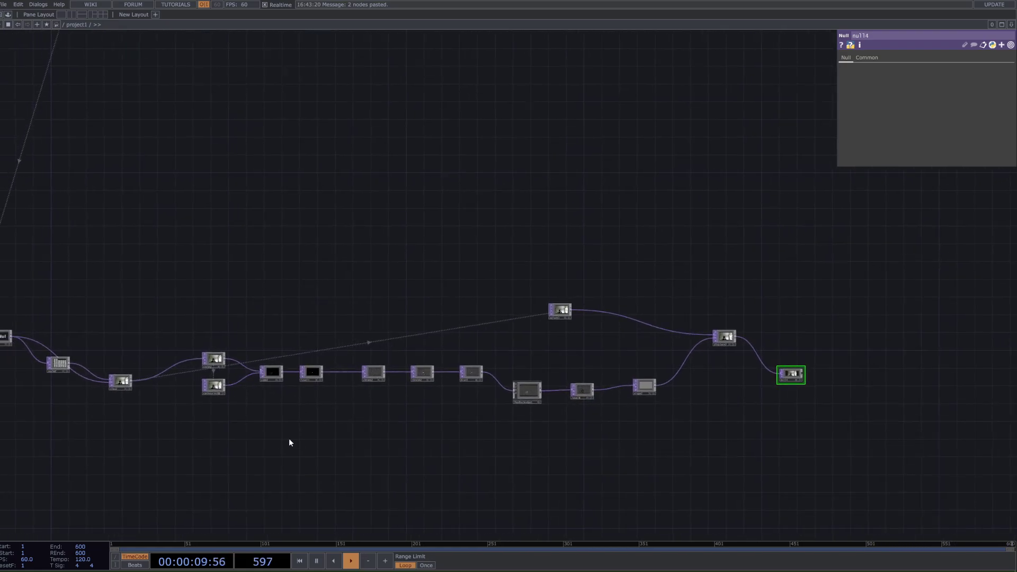
pyautogui.moveTo(289, 439); pyautogui.dragTo(454, 457)
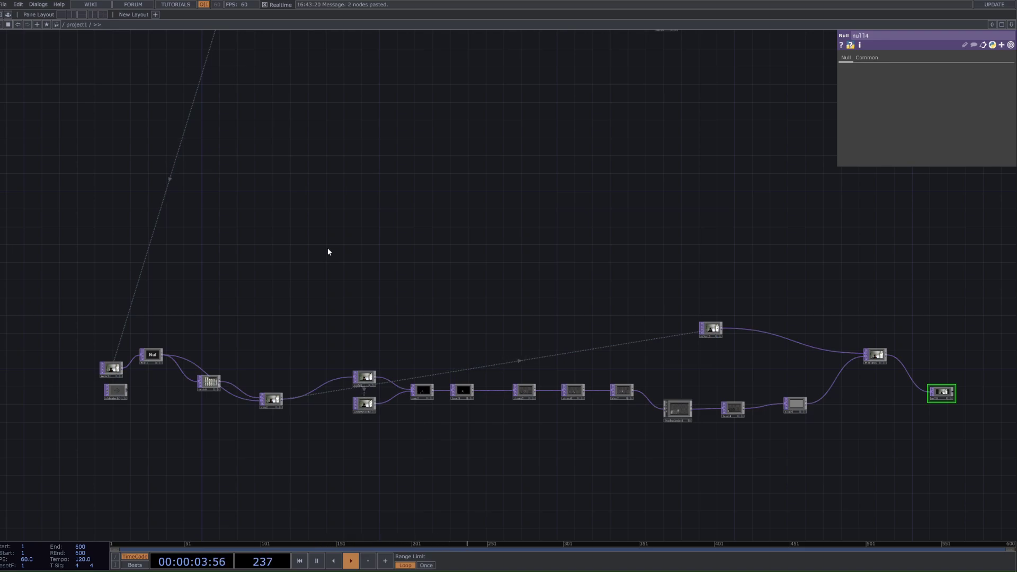
pyautogui.press('space')
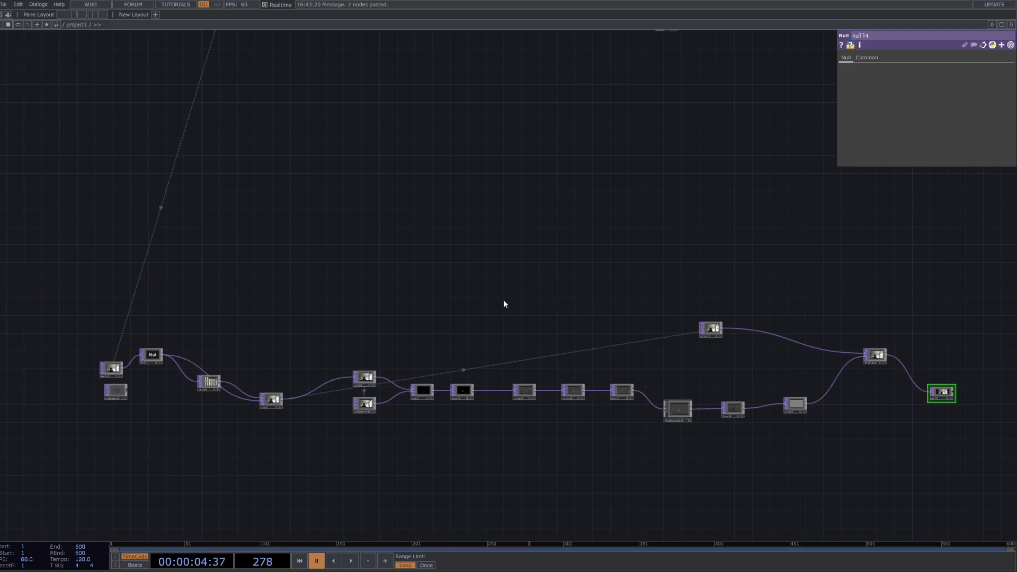